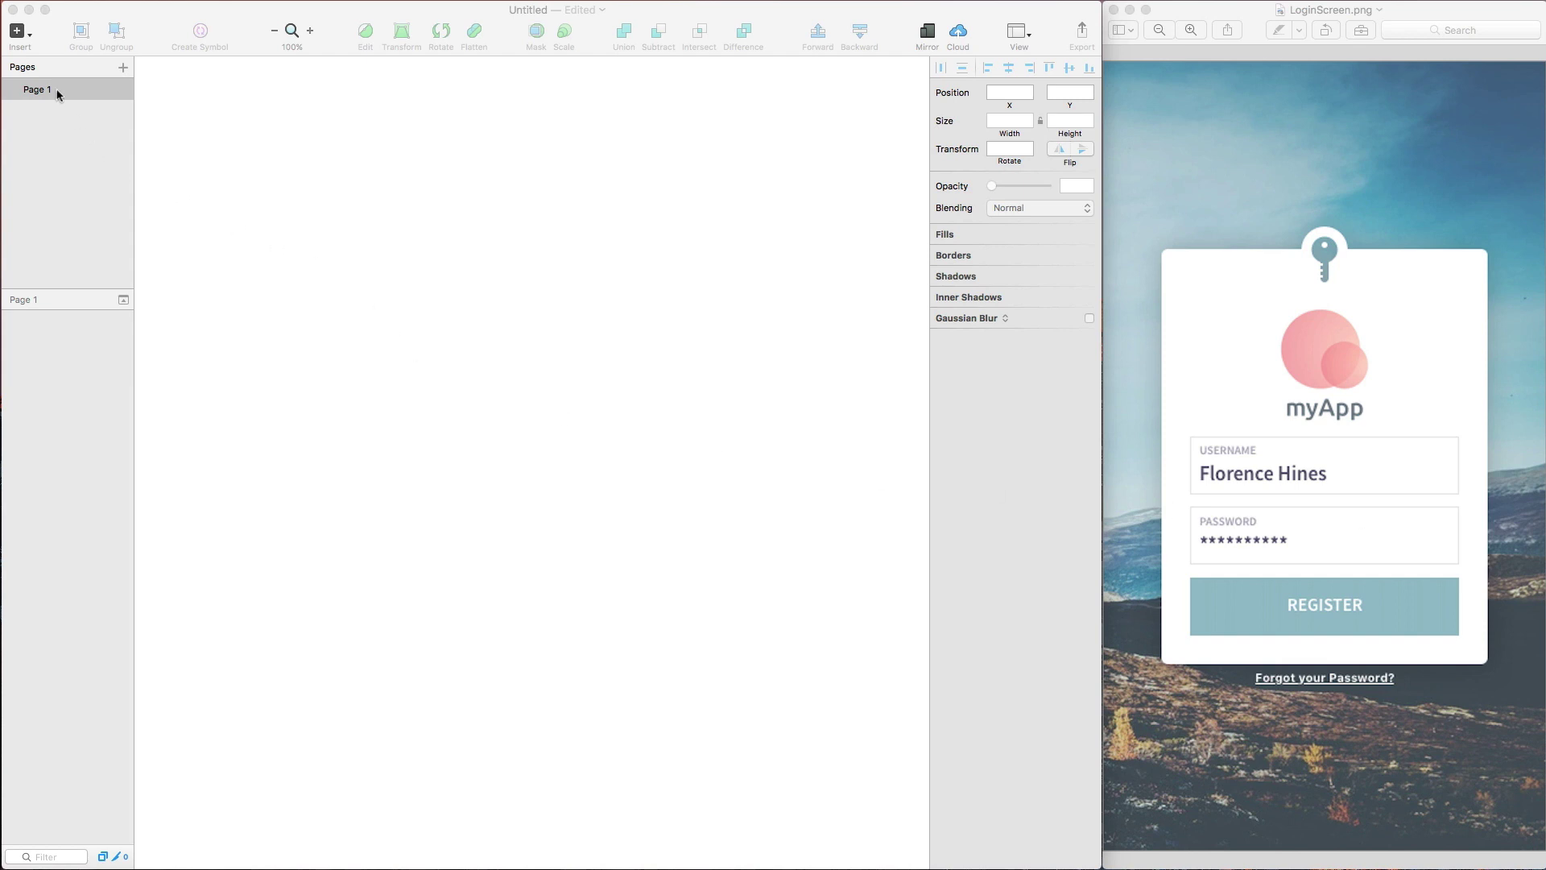
- Start creating an artboard with the A shortcut to show the iOS Devices presets
click(21, 33)
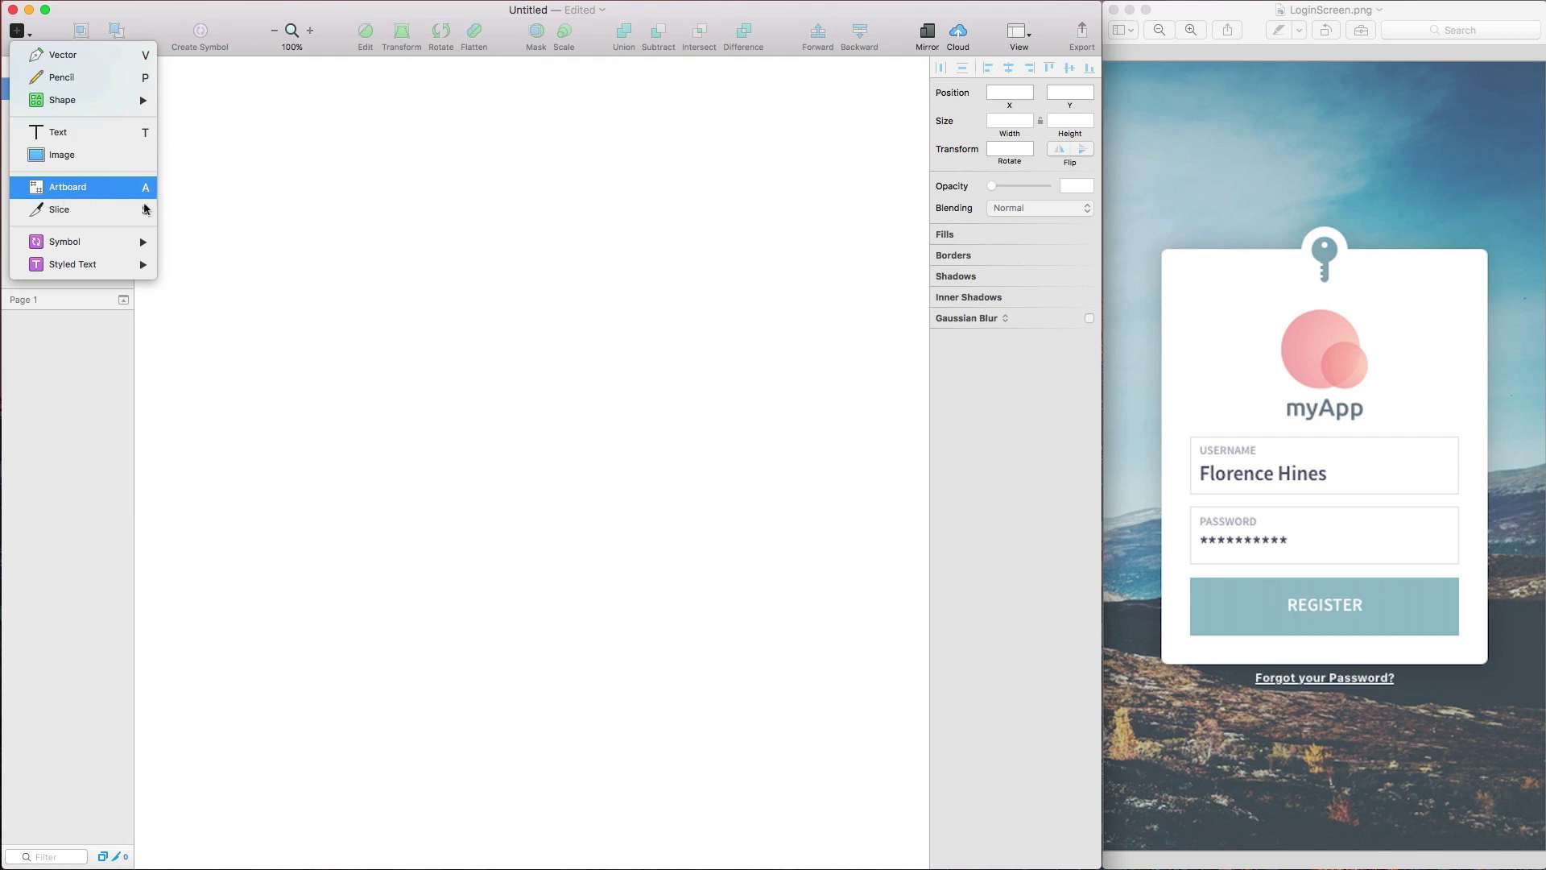
key(a)
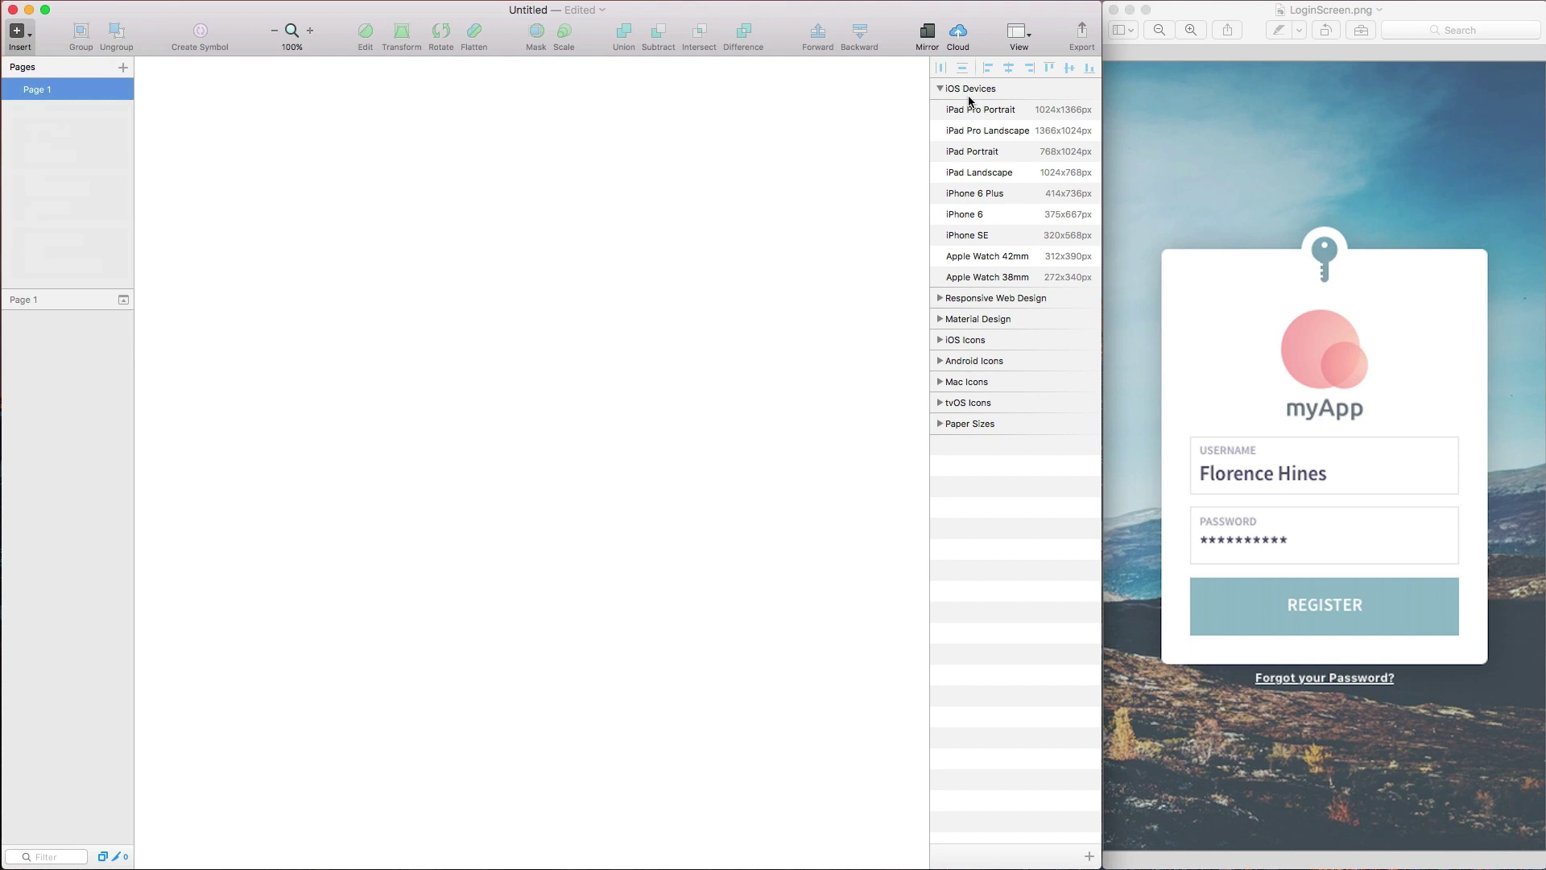
- Add a 375×667 iPhone 6 artboard and drop the mountain photo onto it as background
click(982, 217)
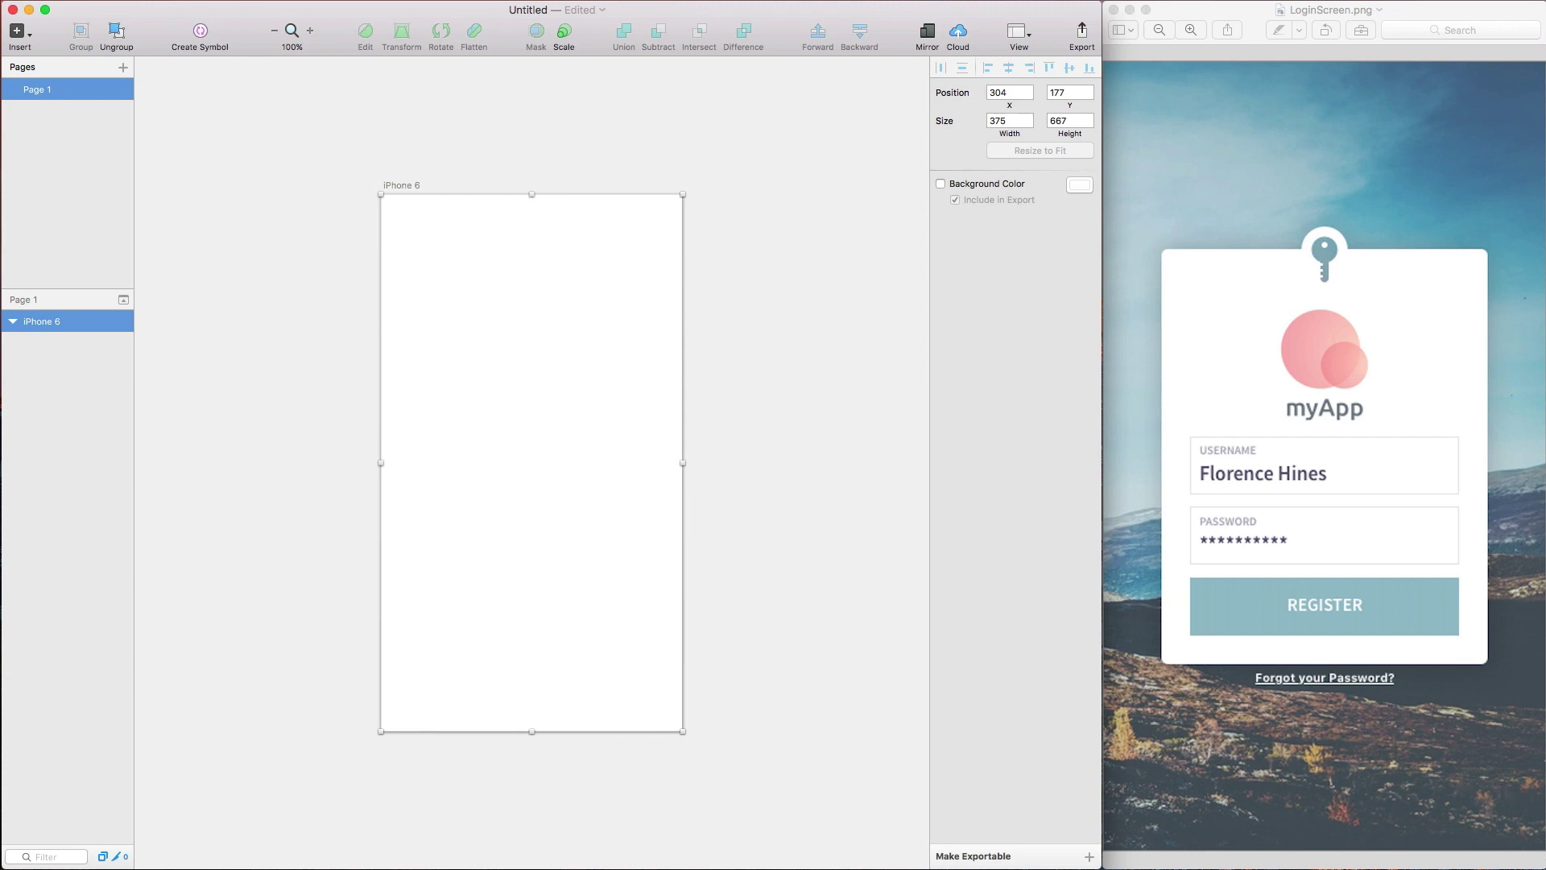
drag(1540, 142, 573, 463)
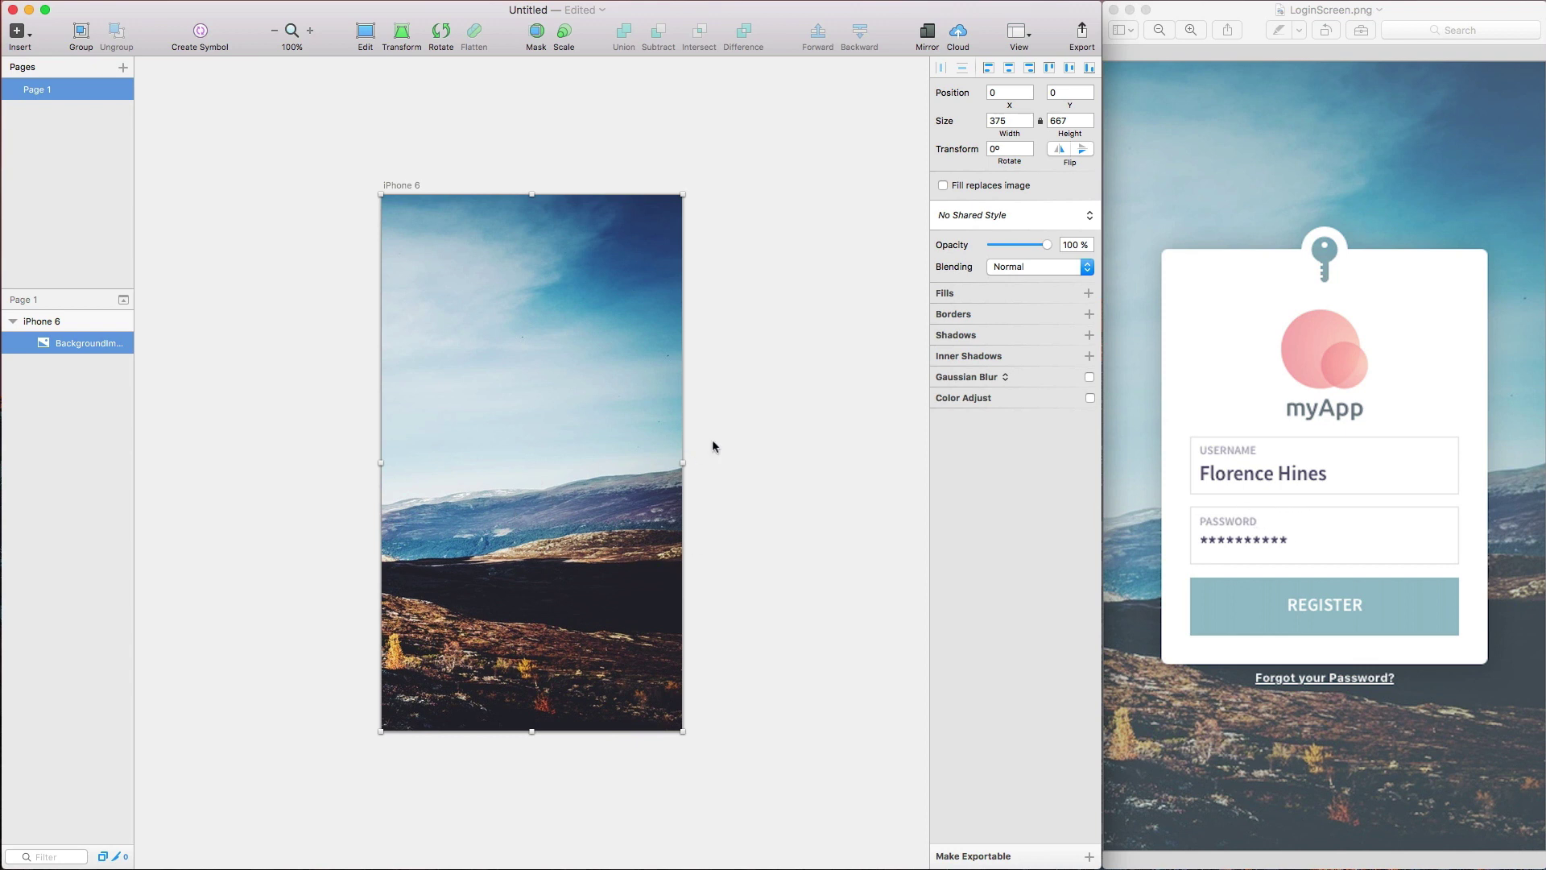
- Tint the photo with a fill sampled from the sky blue (9CC1D4) at 29% opacity
click(972, 296)
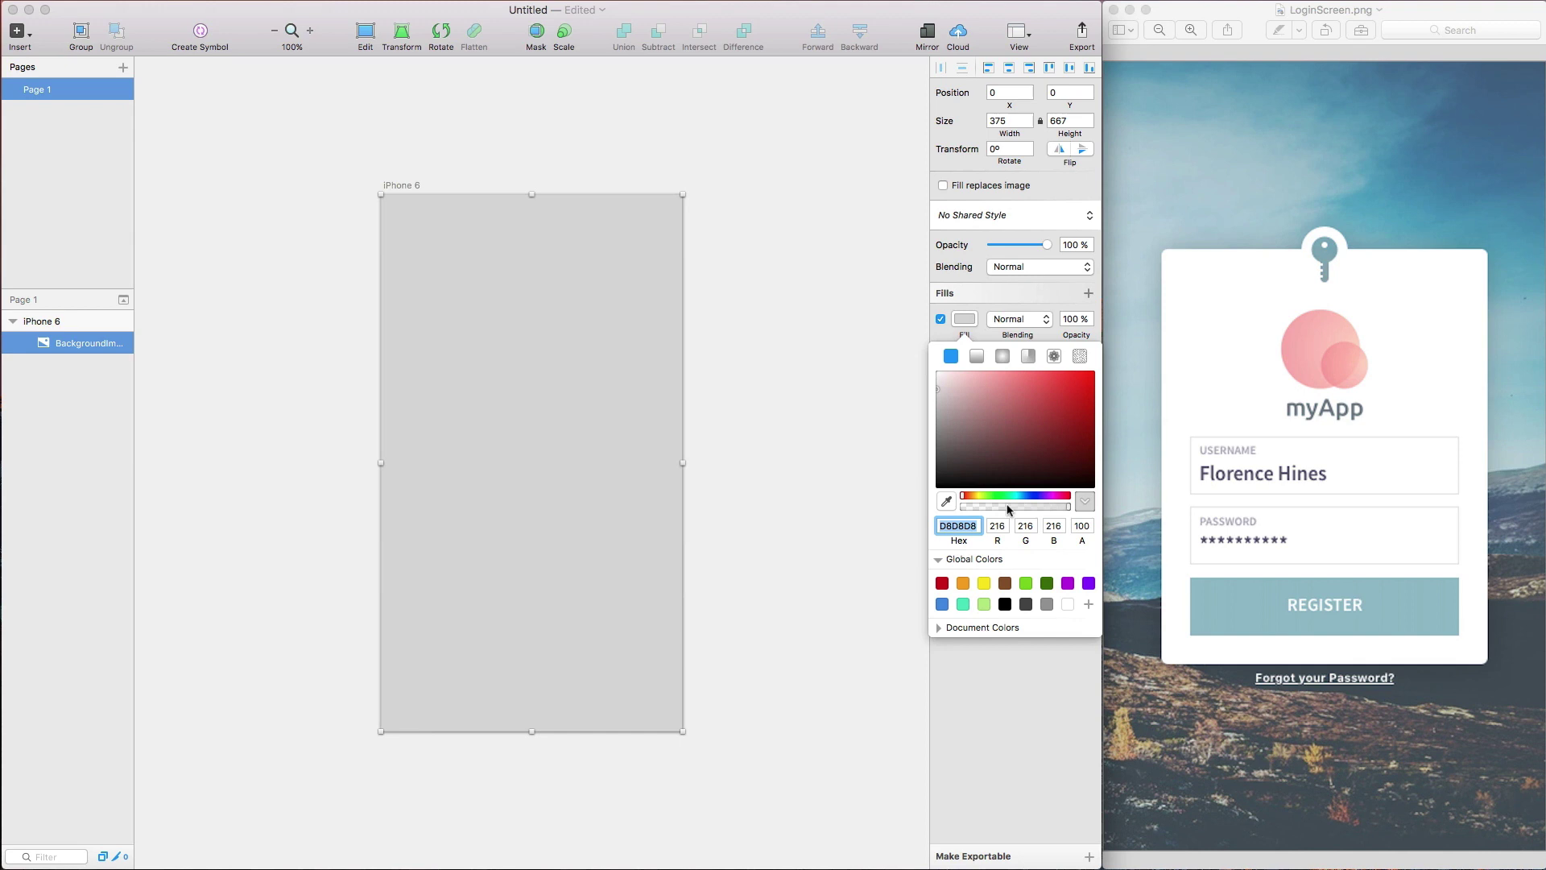
drag(1059, 514, 856, 507)
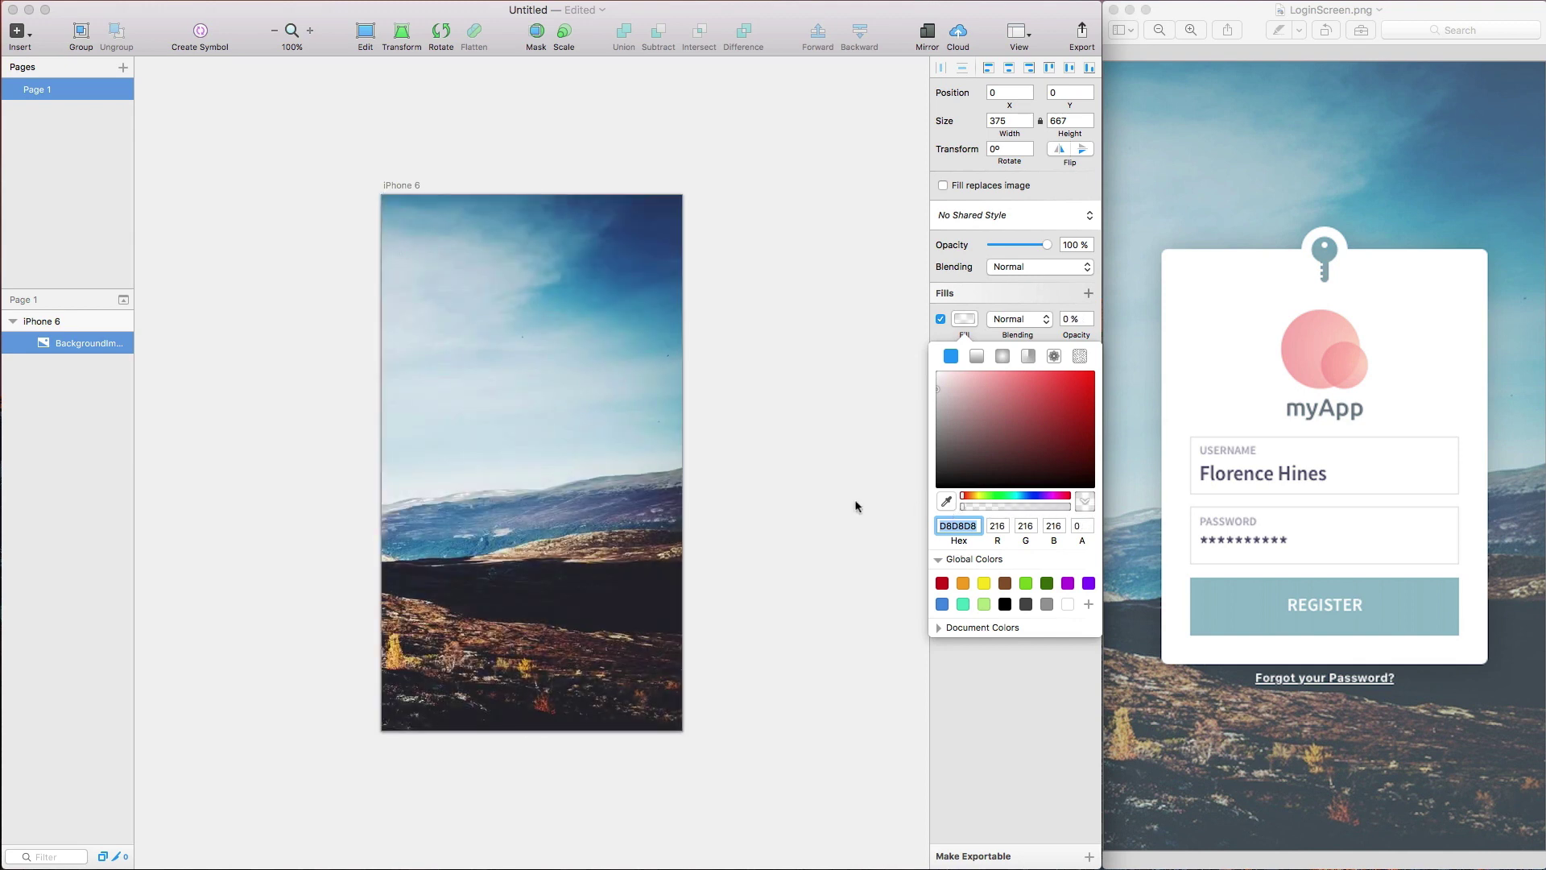
click(947, 501)
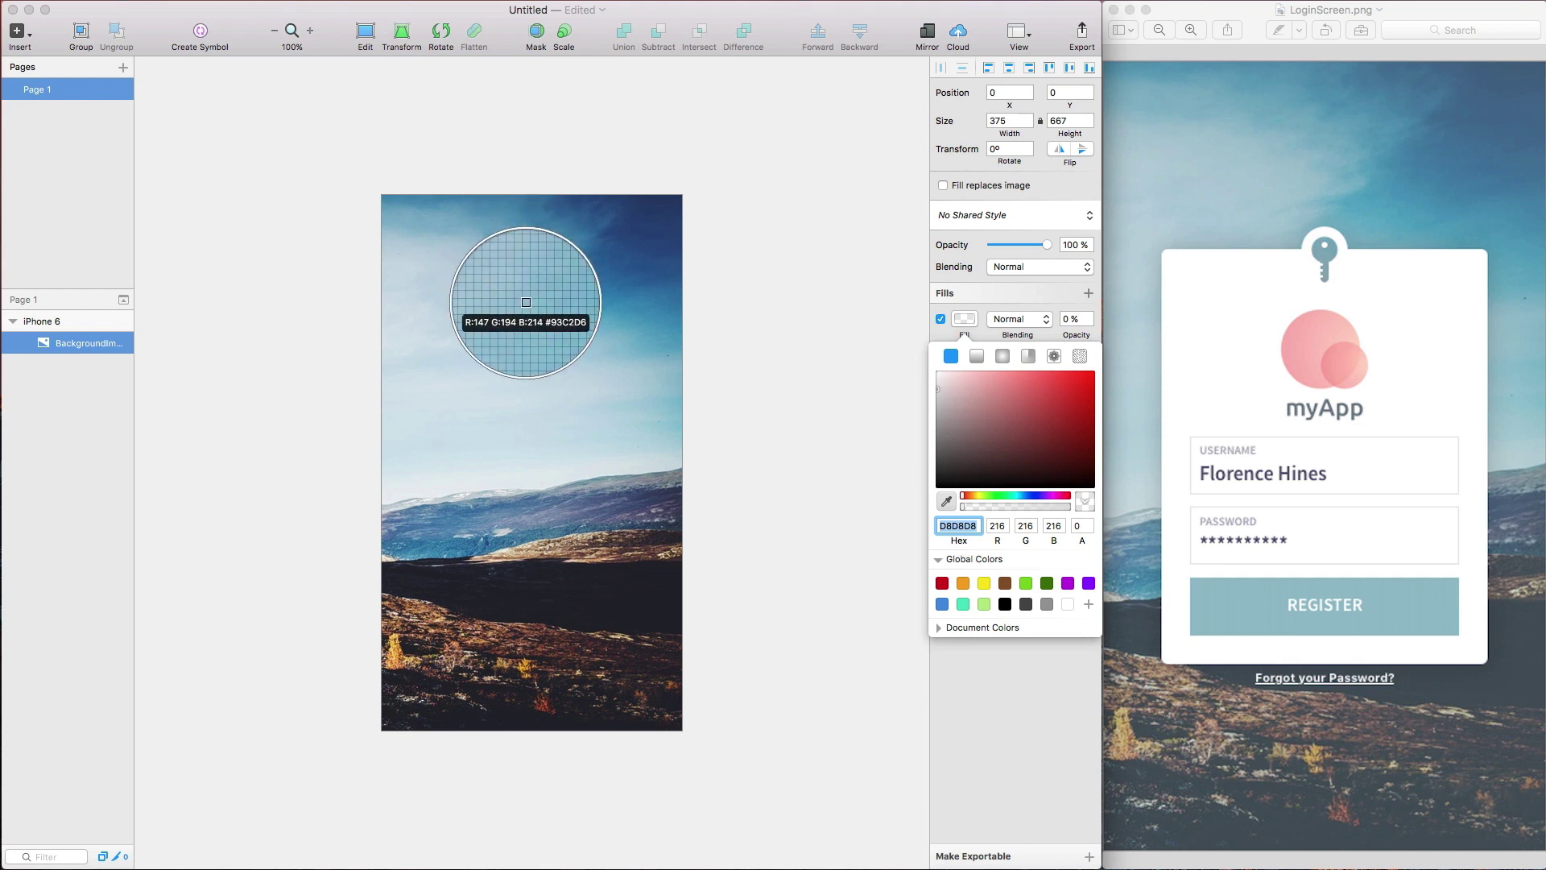
click(530, 285)
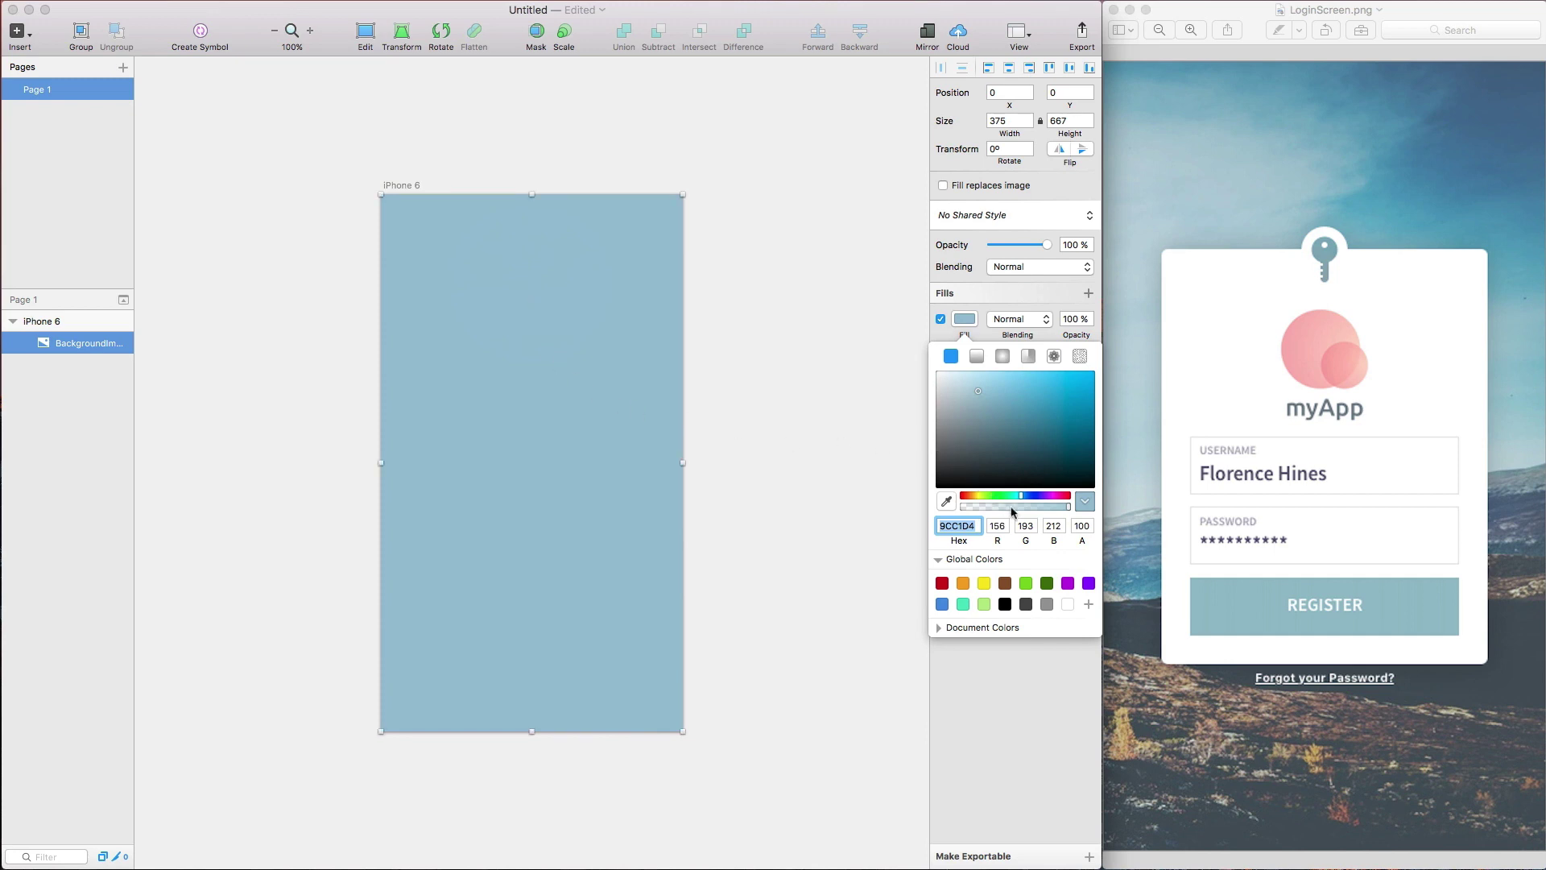
drag(1054, 507, 991, 509)
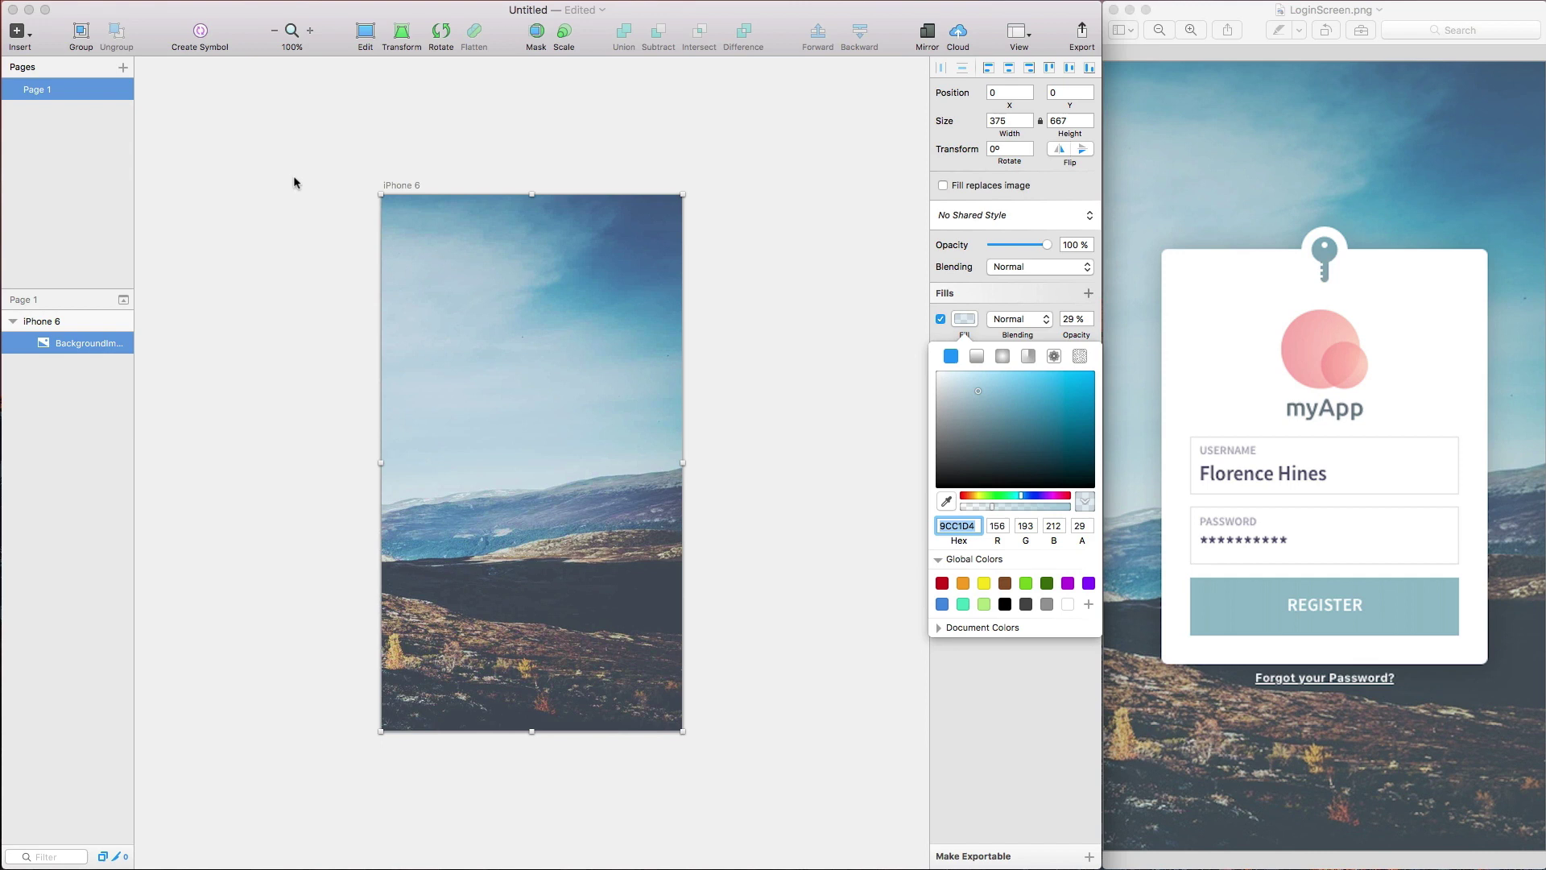
- Draw a 279×353 rounded rectangle in the middle of the artboard
click(17, 41)
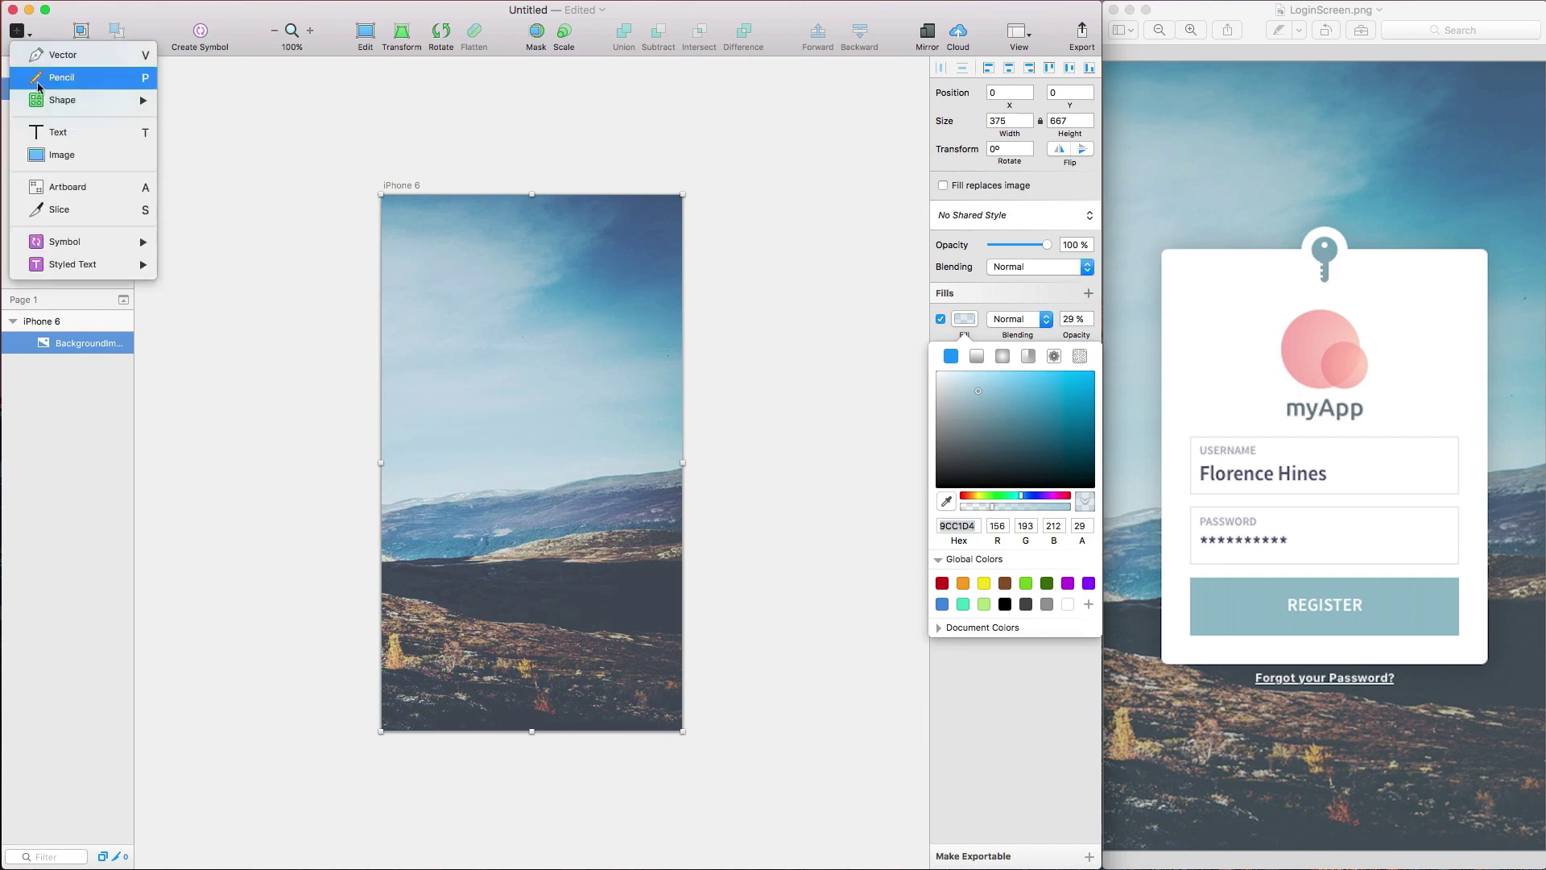
mouse_move(97, 100)
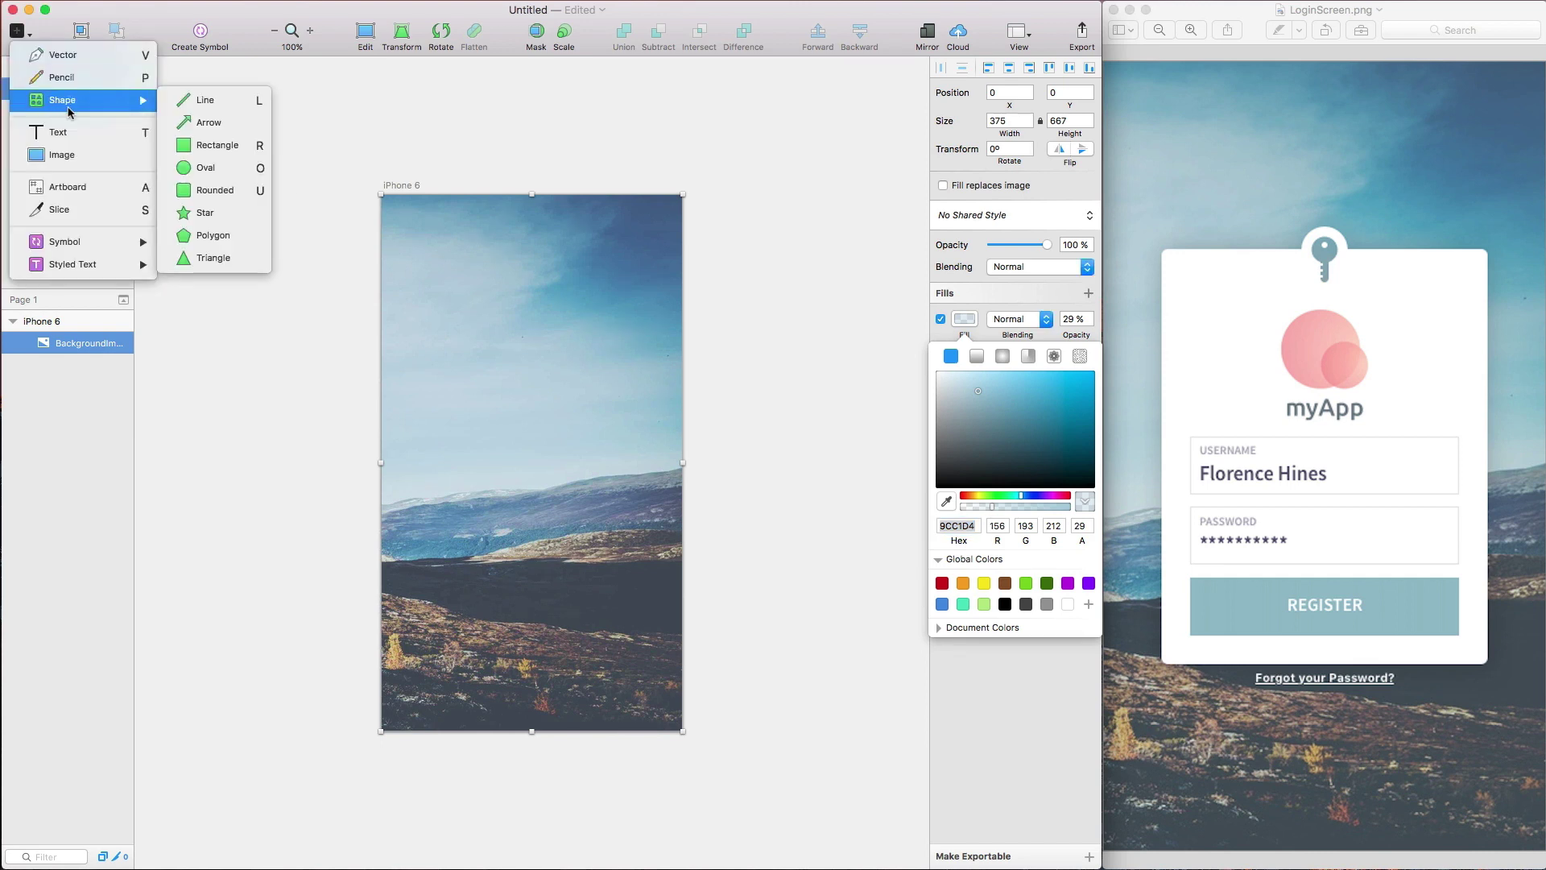
click(245, 201)
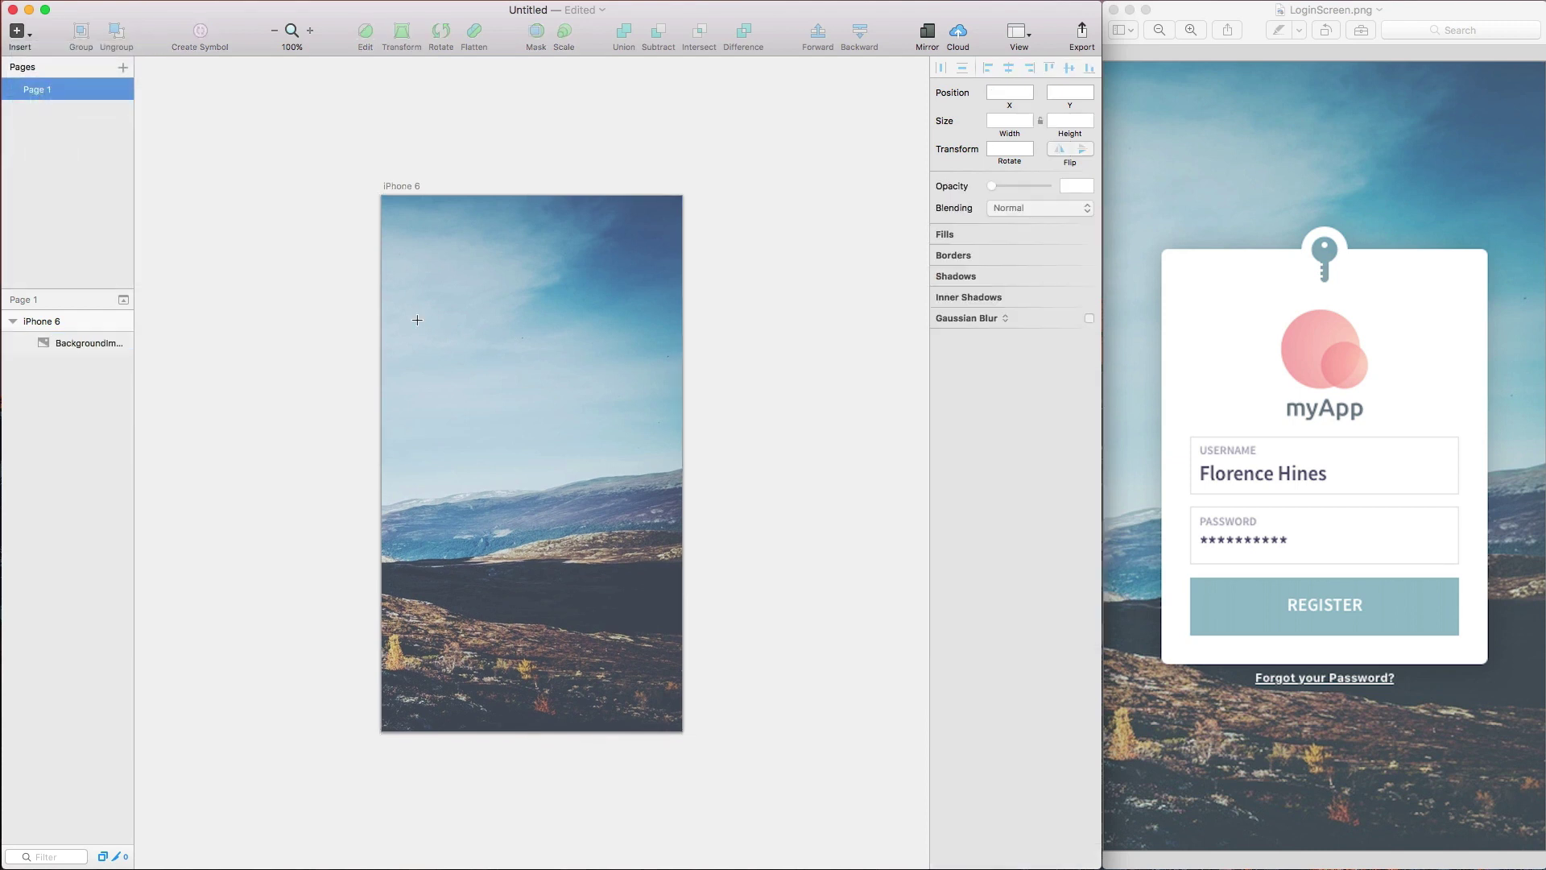
drag(417, 319, 641, 601)
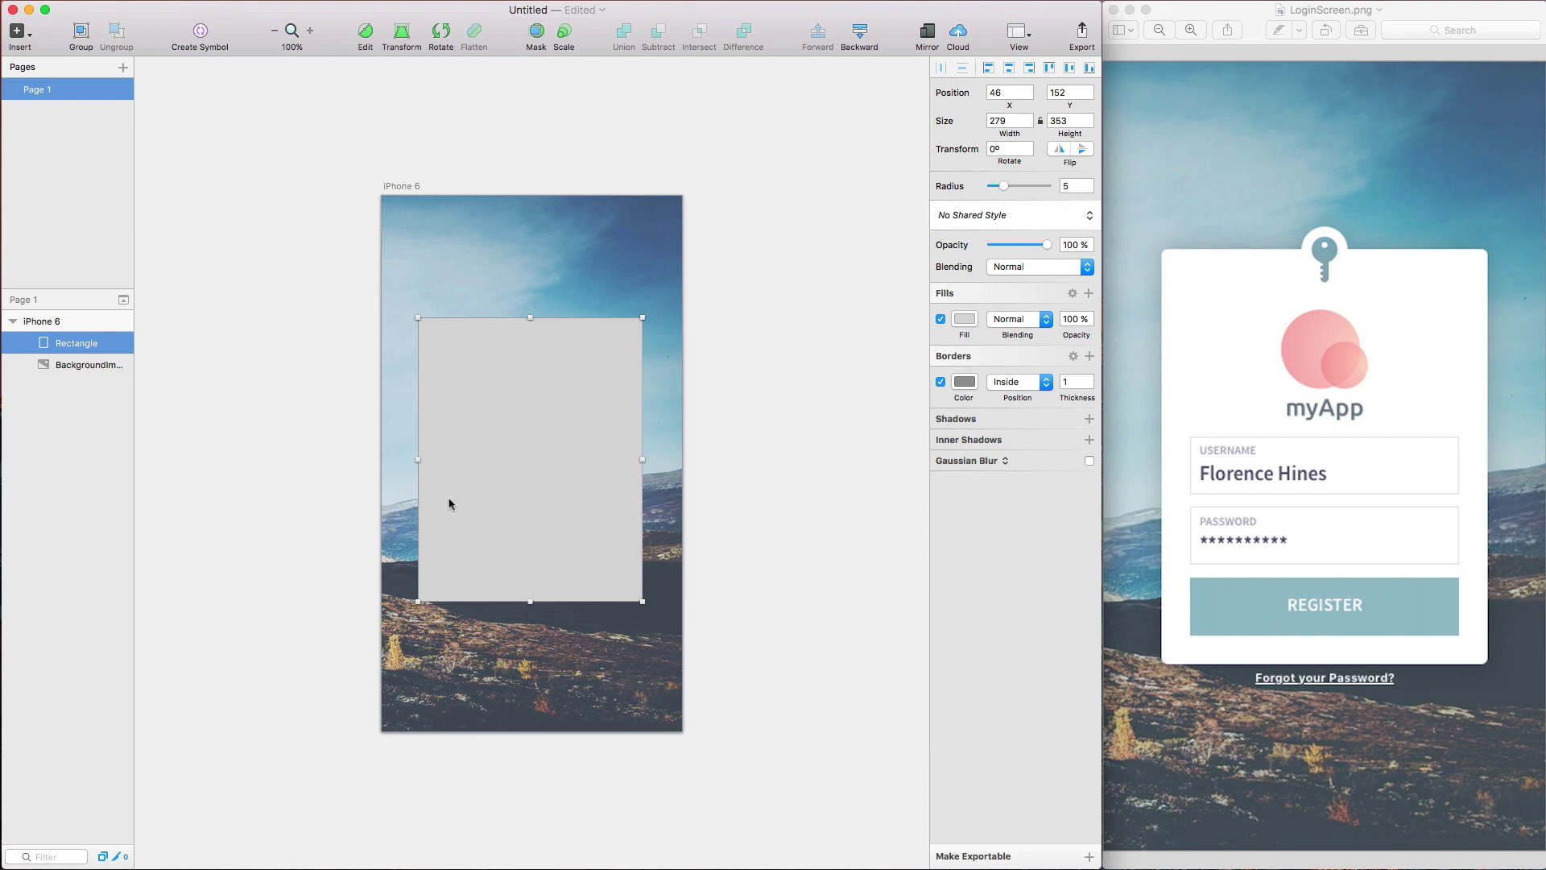
drag(514, 460, 520, 470)
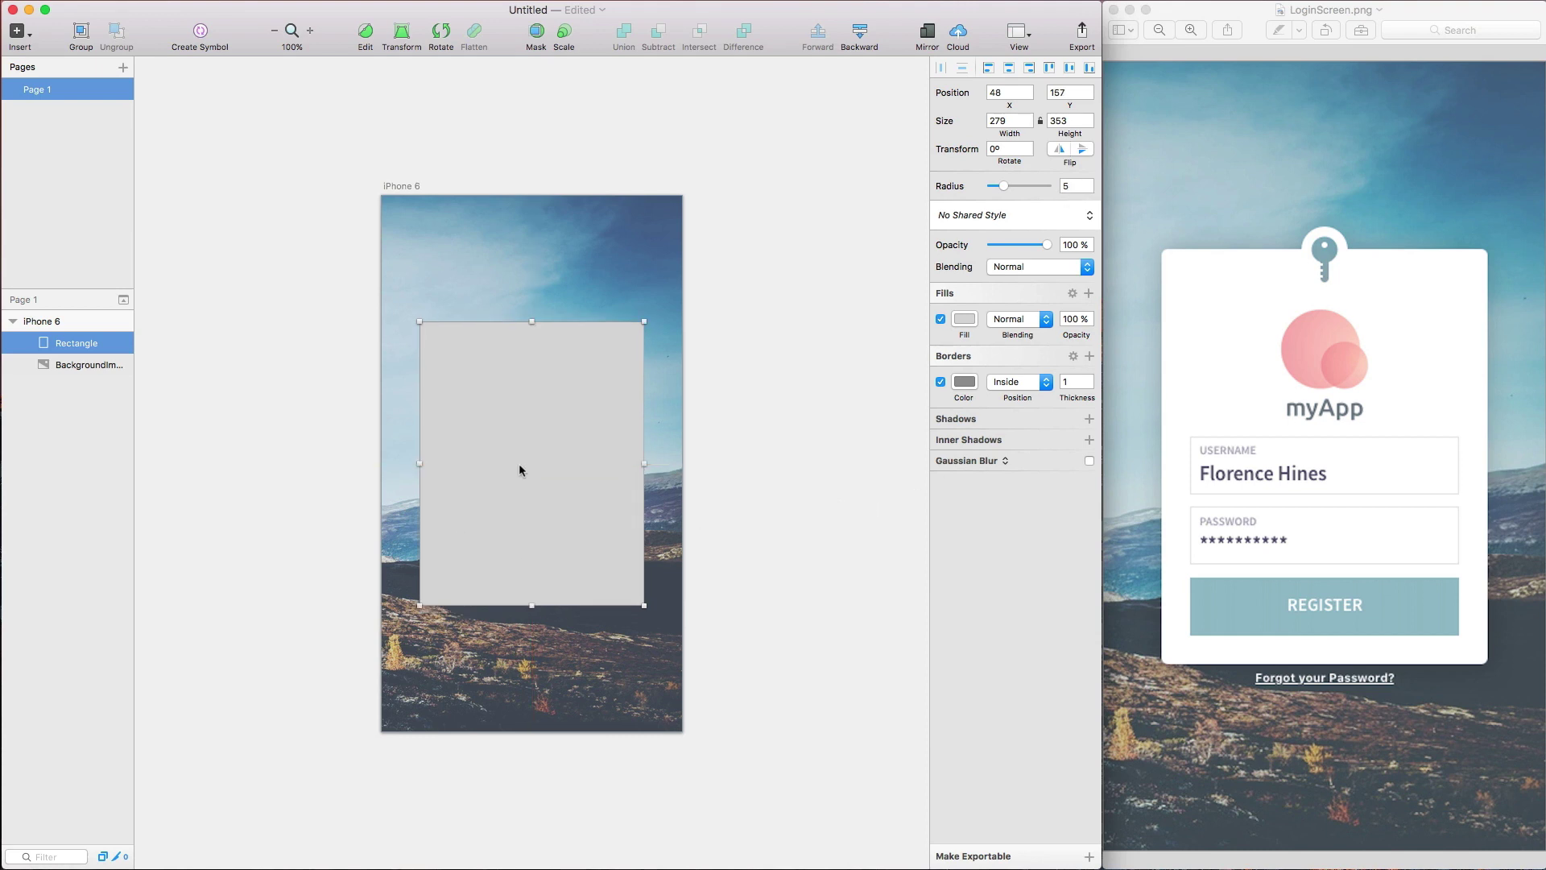
- Give the rectangle a white FFFFFF fill and turn off its border
click(965, 322)
click(966, 397)
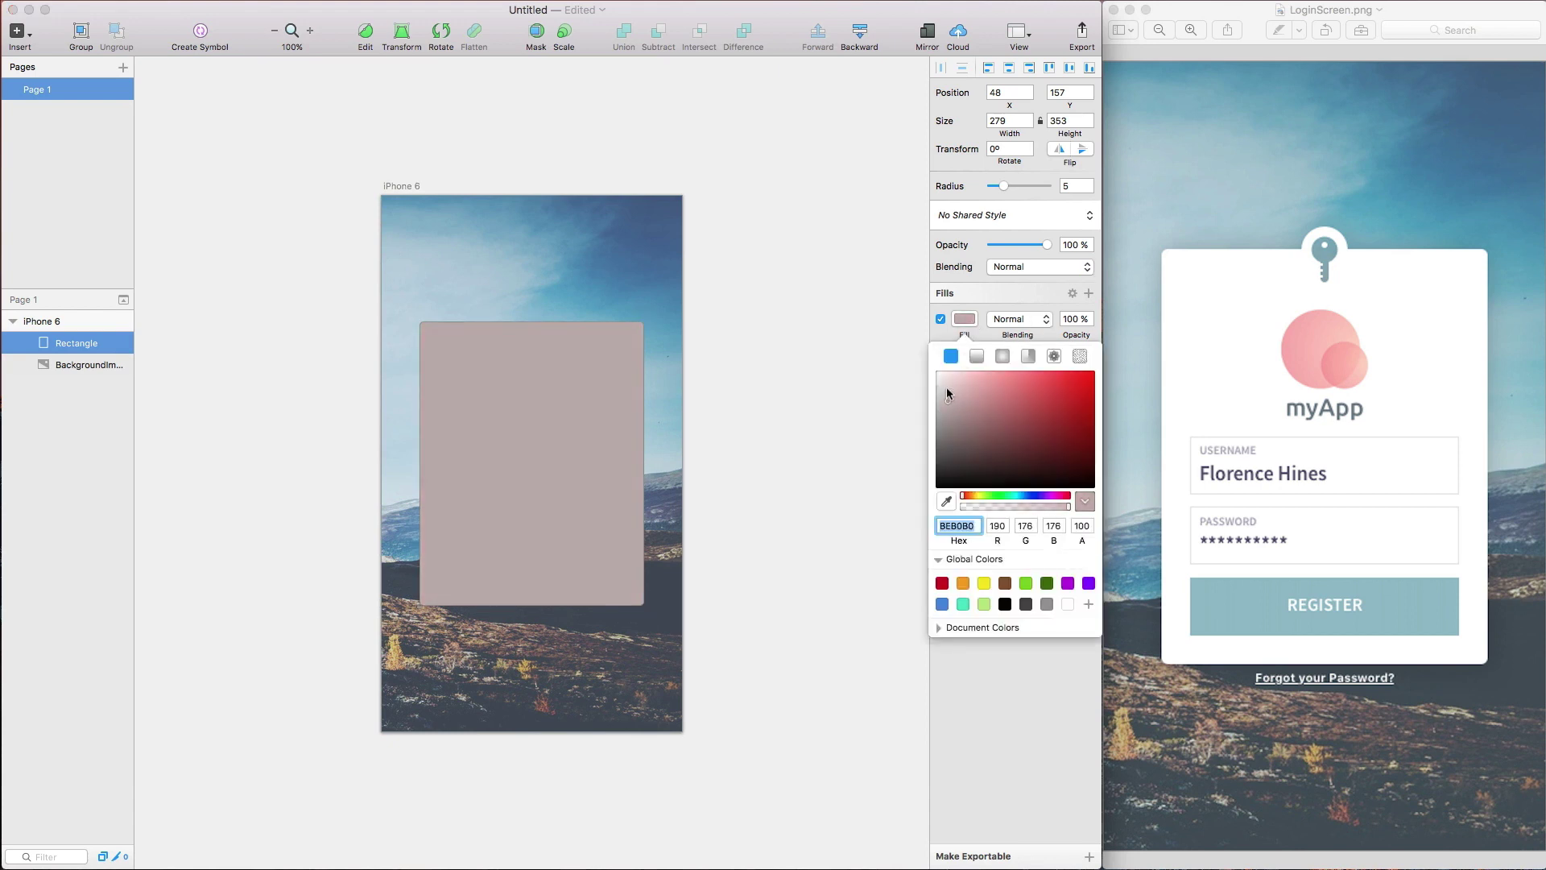
drag(946, 386, 915, 365)
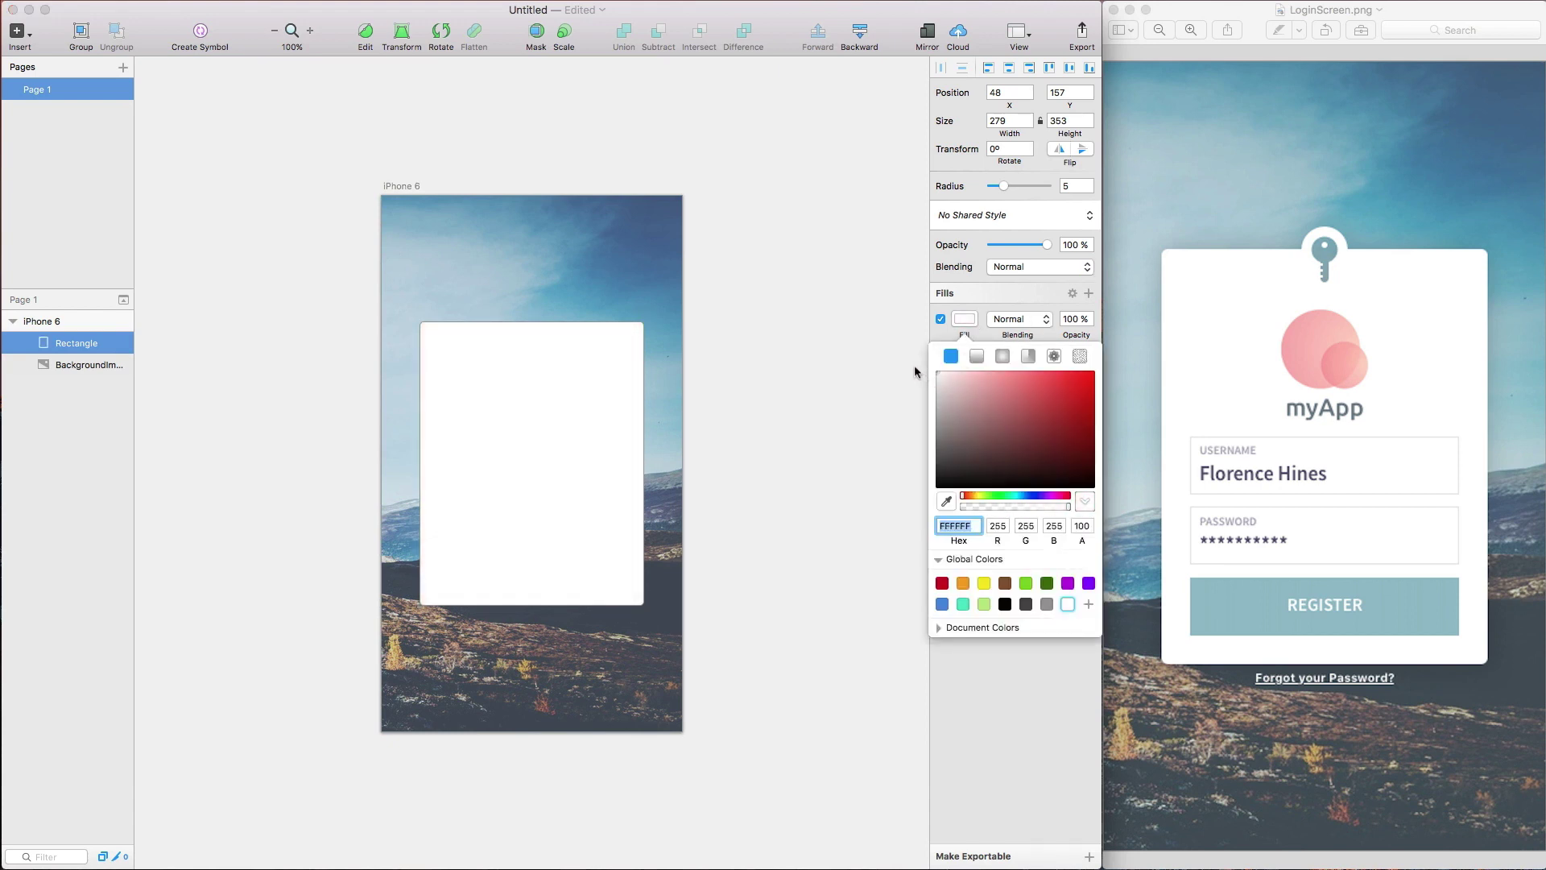
click(963, 317)
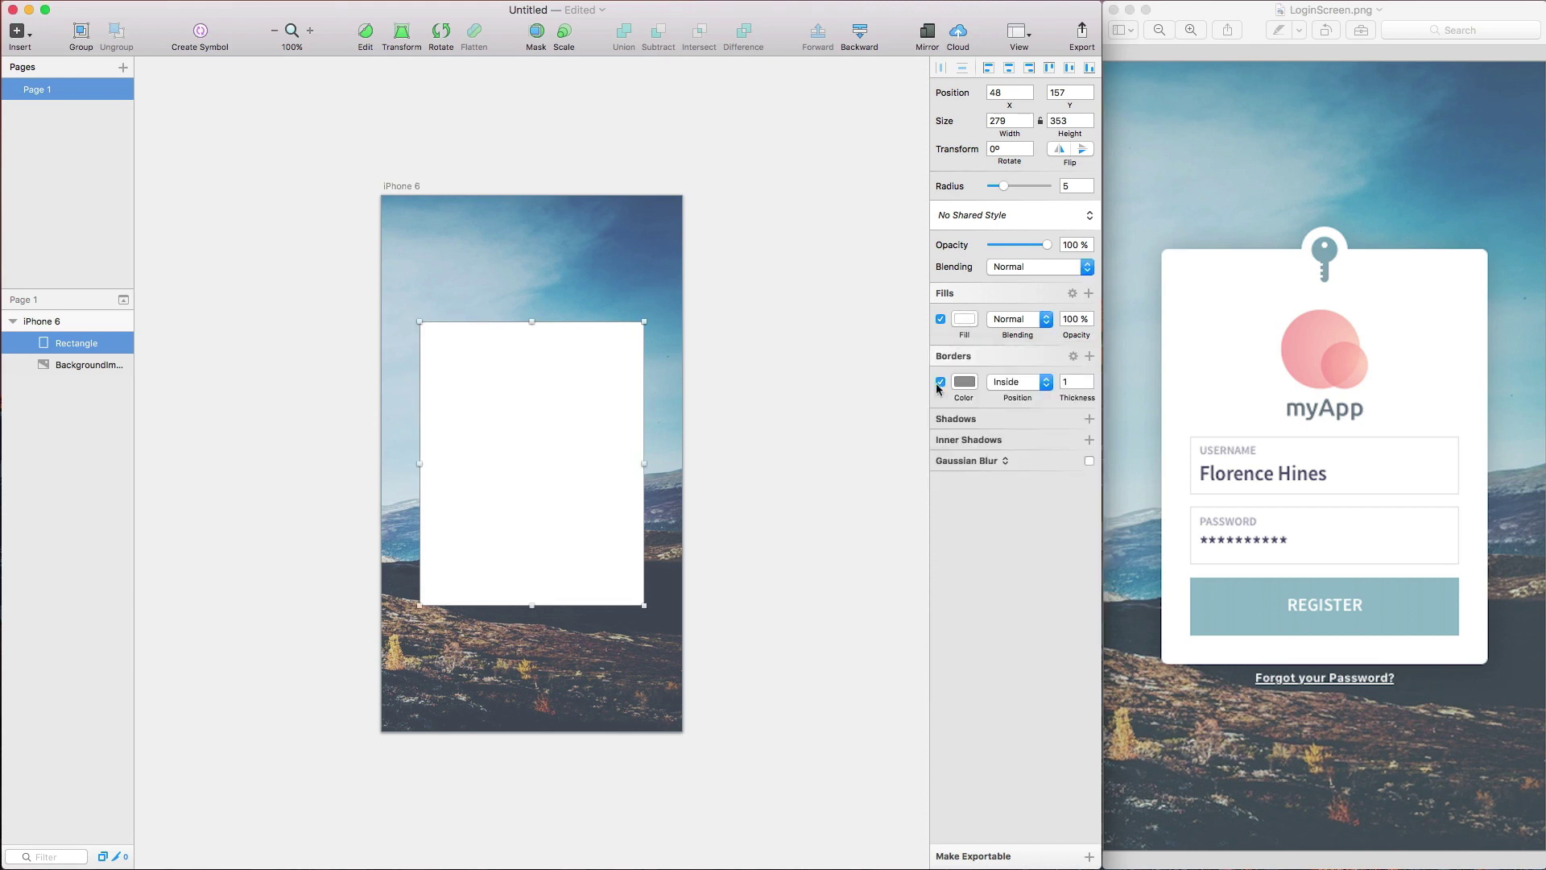
click(940, 383)
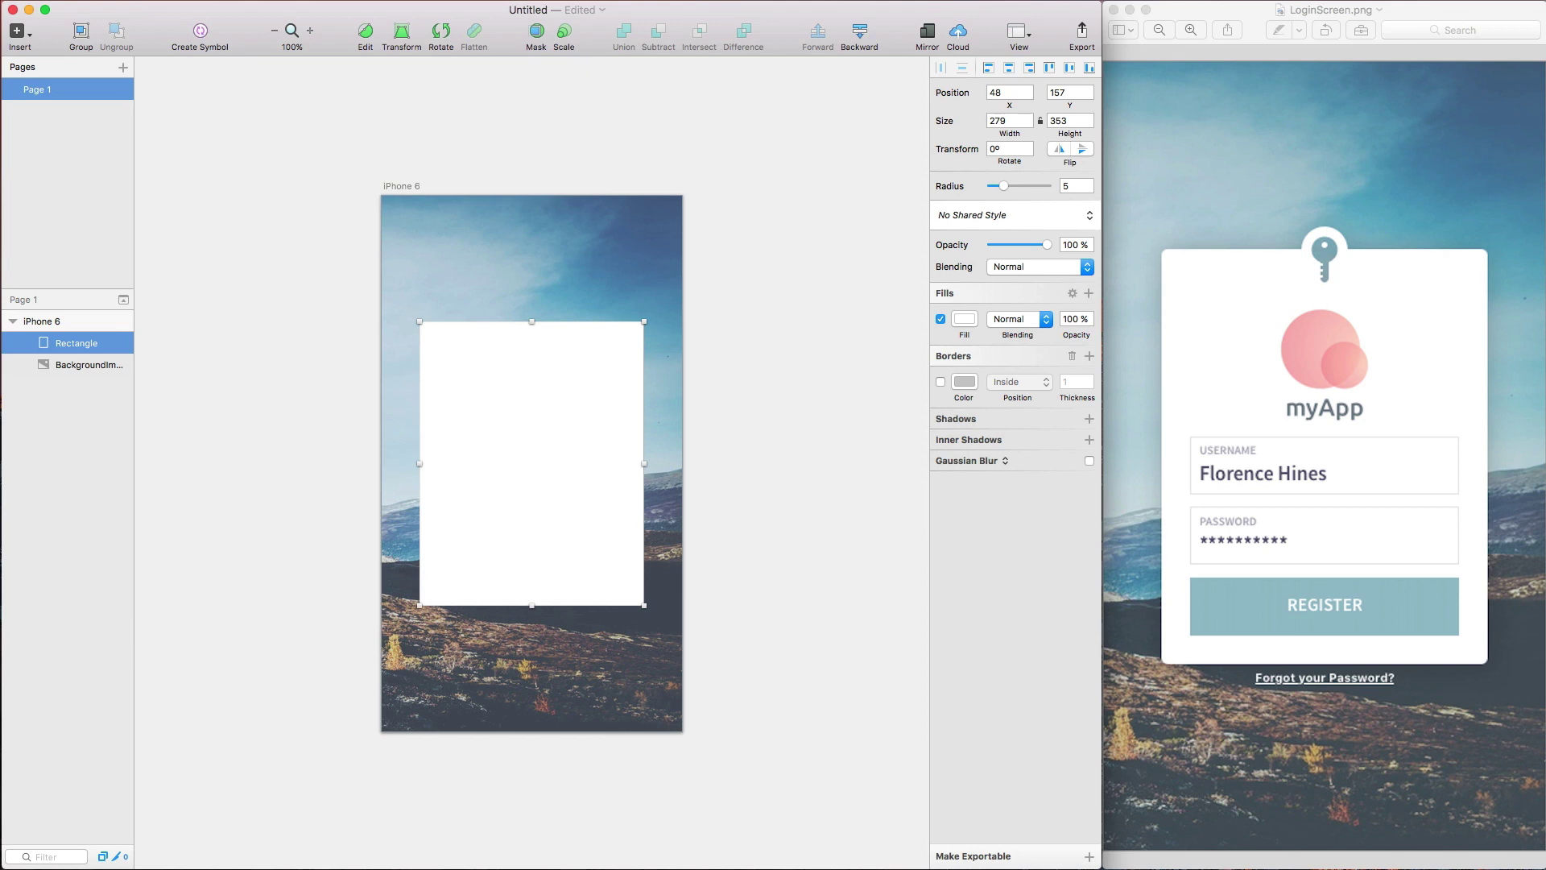
- Add a black shadow to the card at 20% alpha, 0 Y offset and blur 23
click(965, 419)
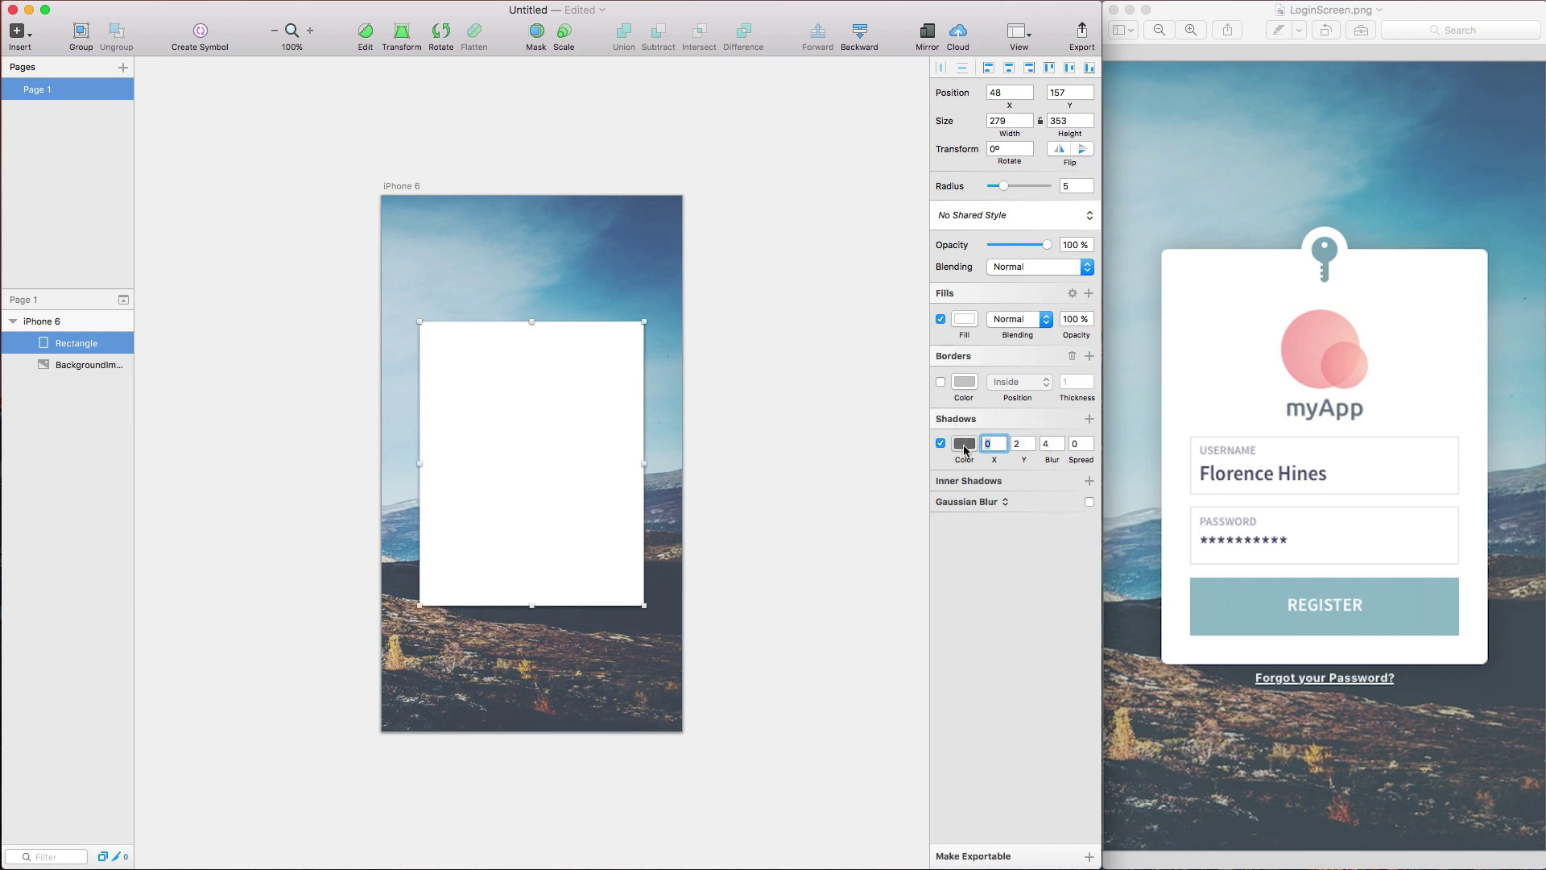
click(965, 444)
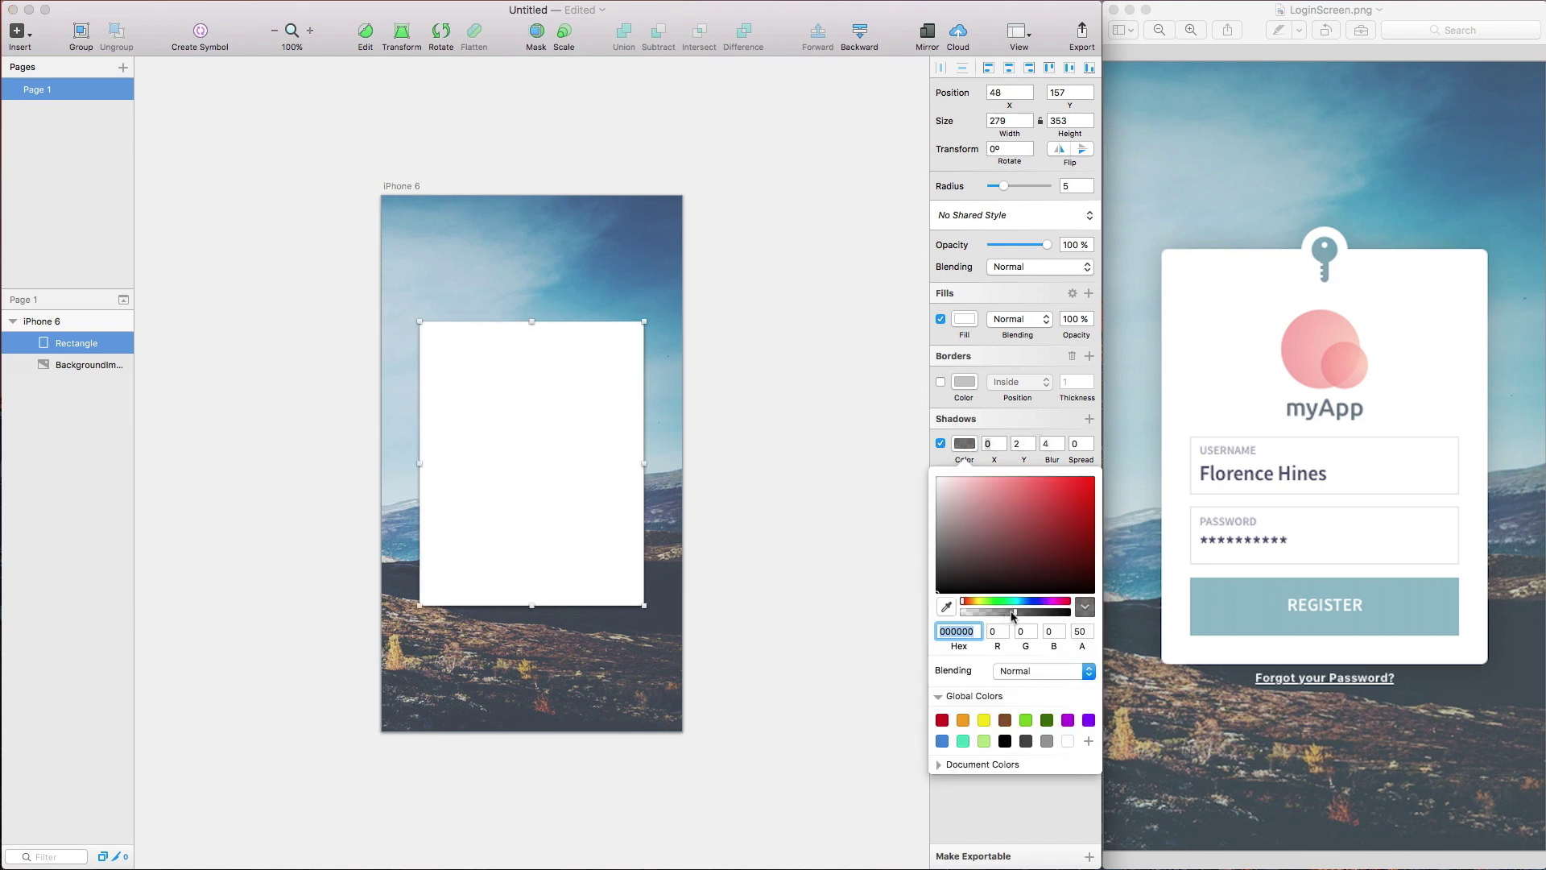
drag(1013, 617, 978, 610)
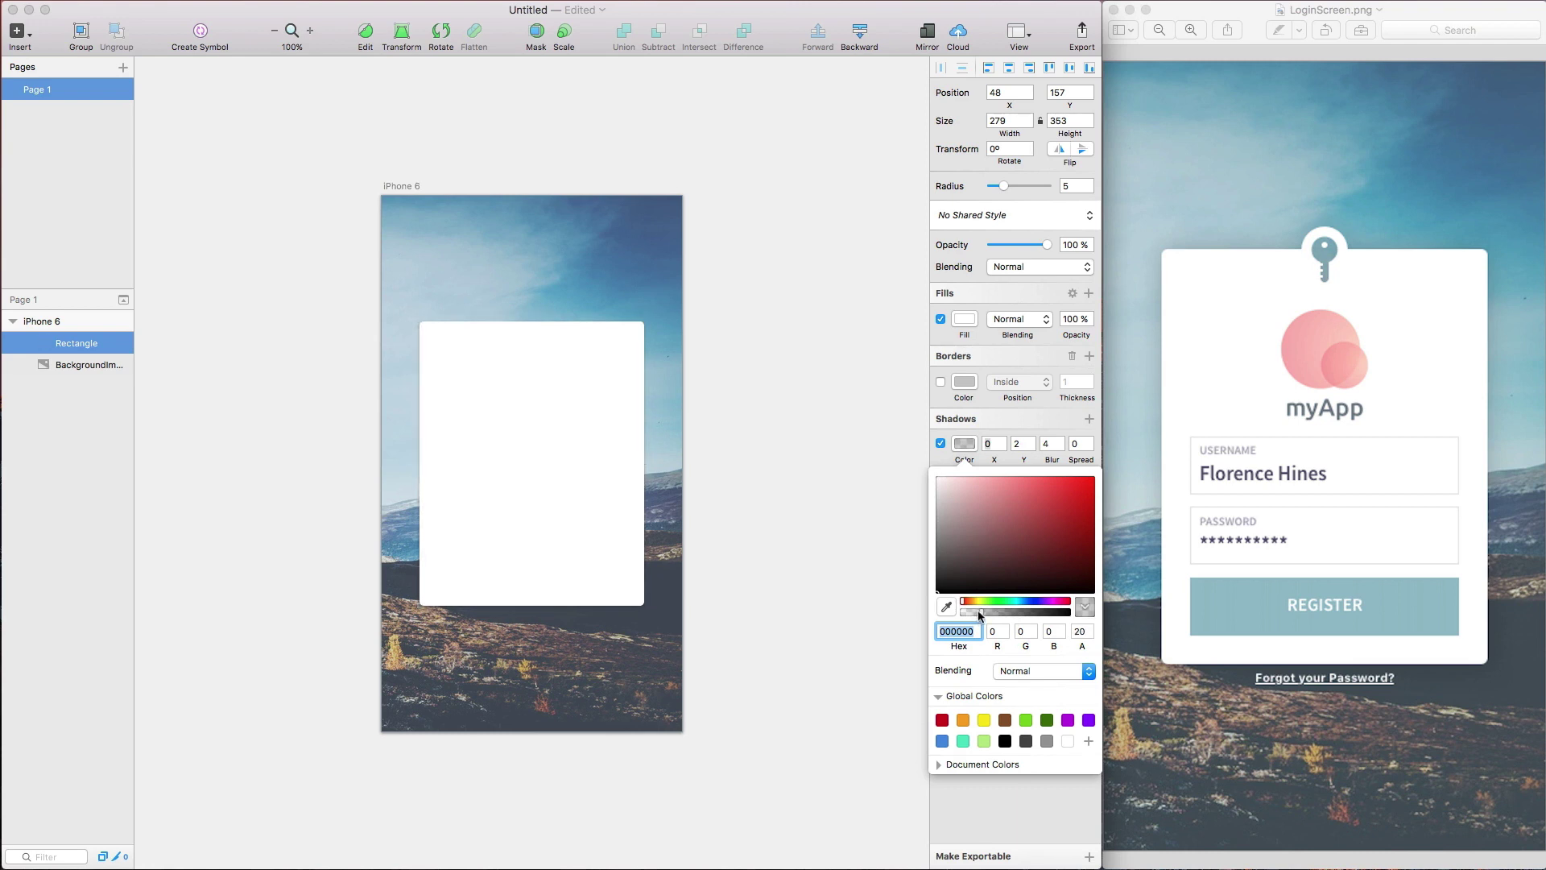
click(1019, 447)
click(1020, 445)
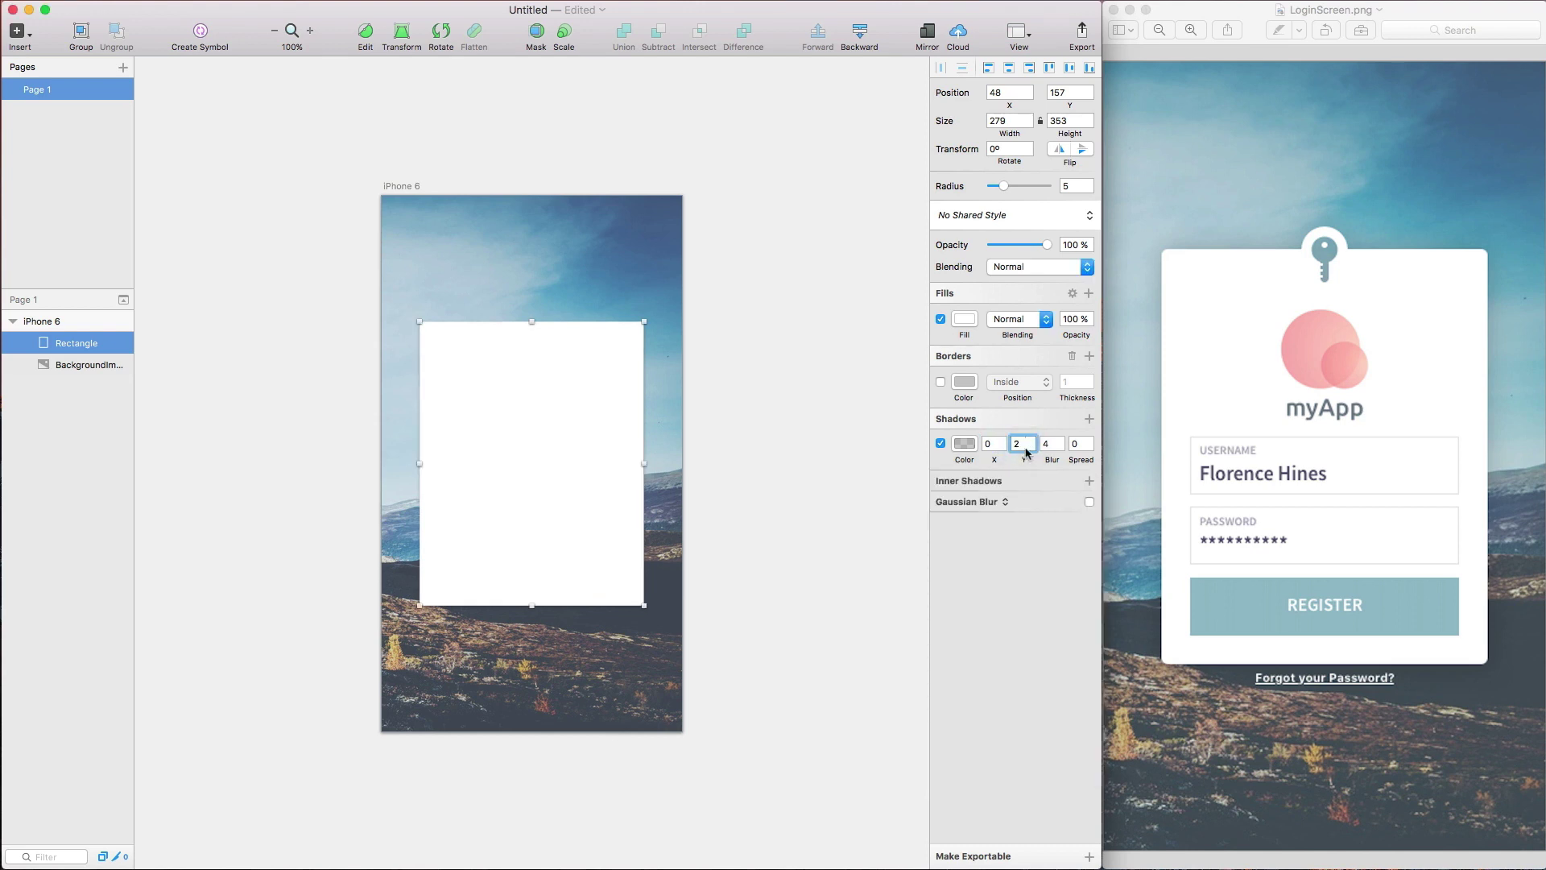
key(BackSpace)
text(0)
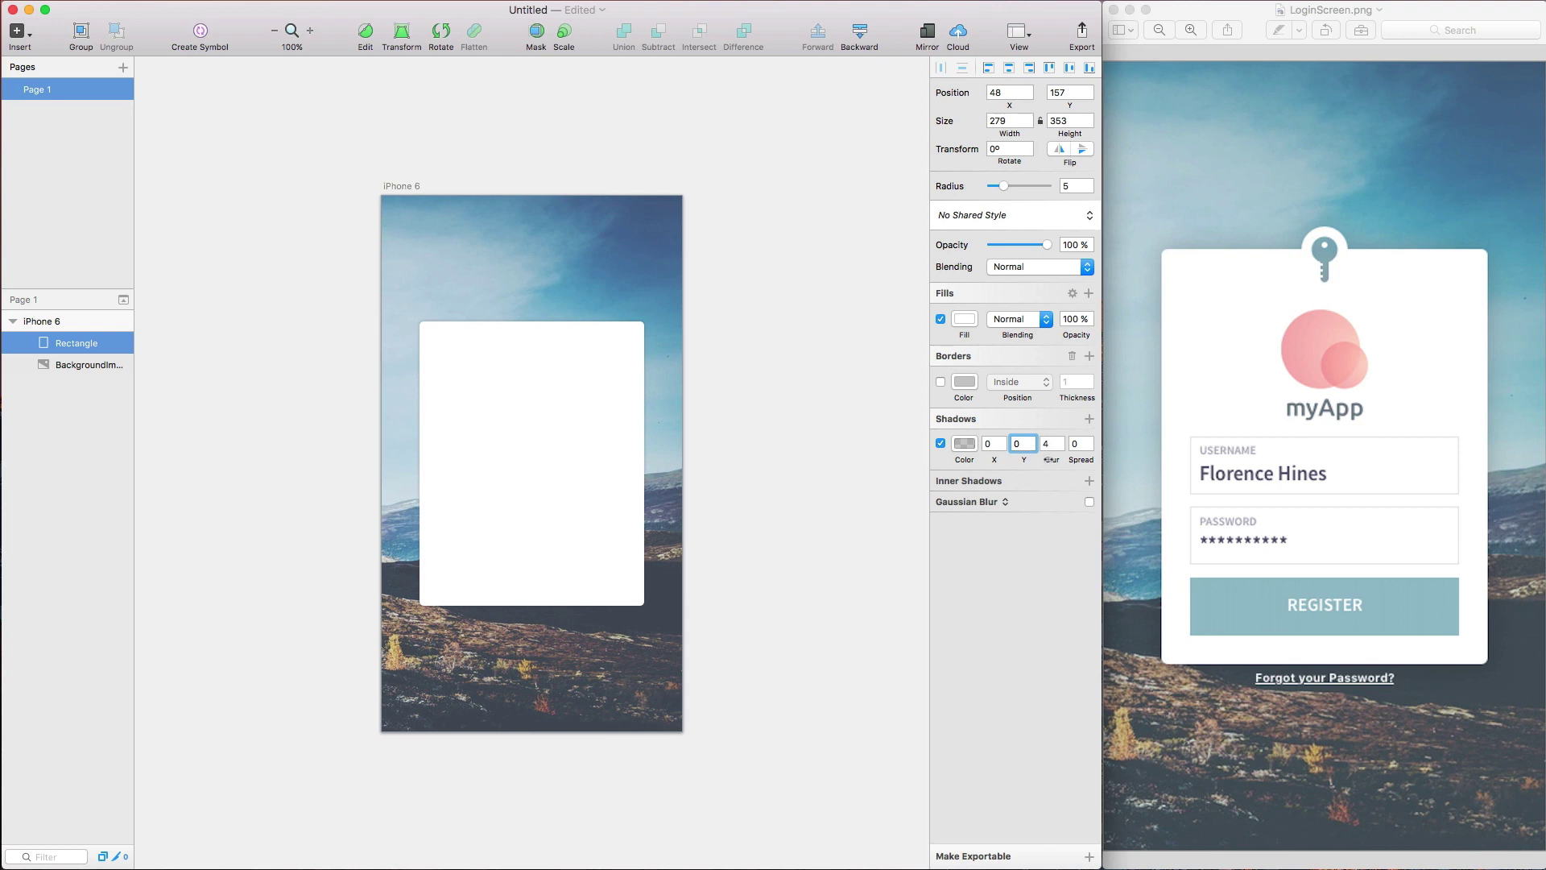
drag(1044, 461, 1058, 459)
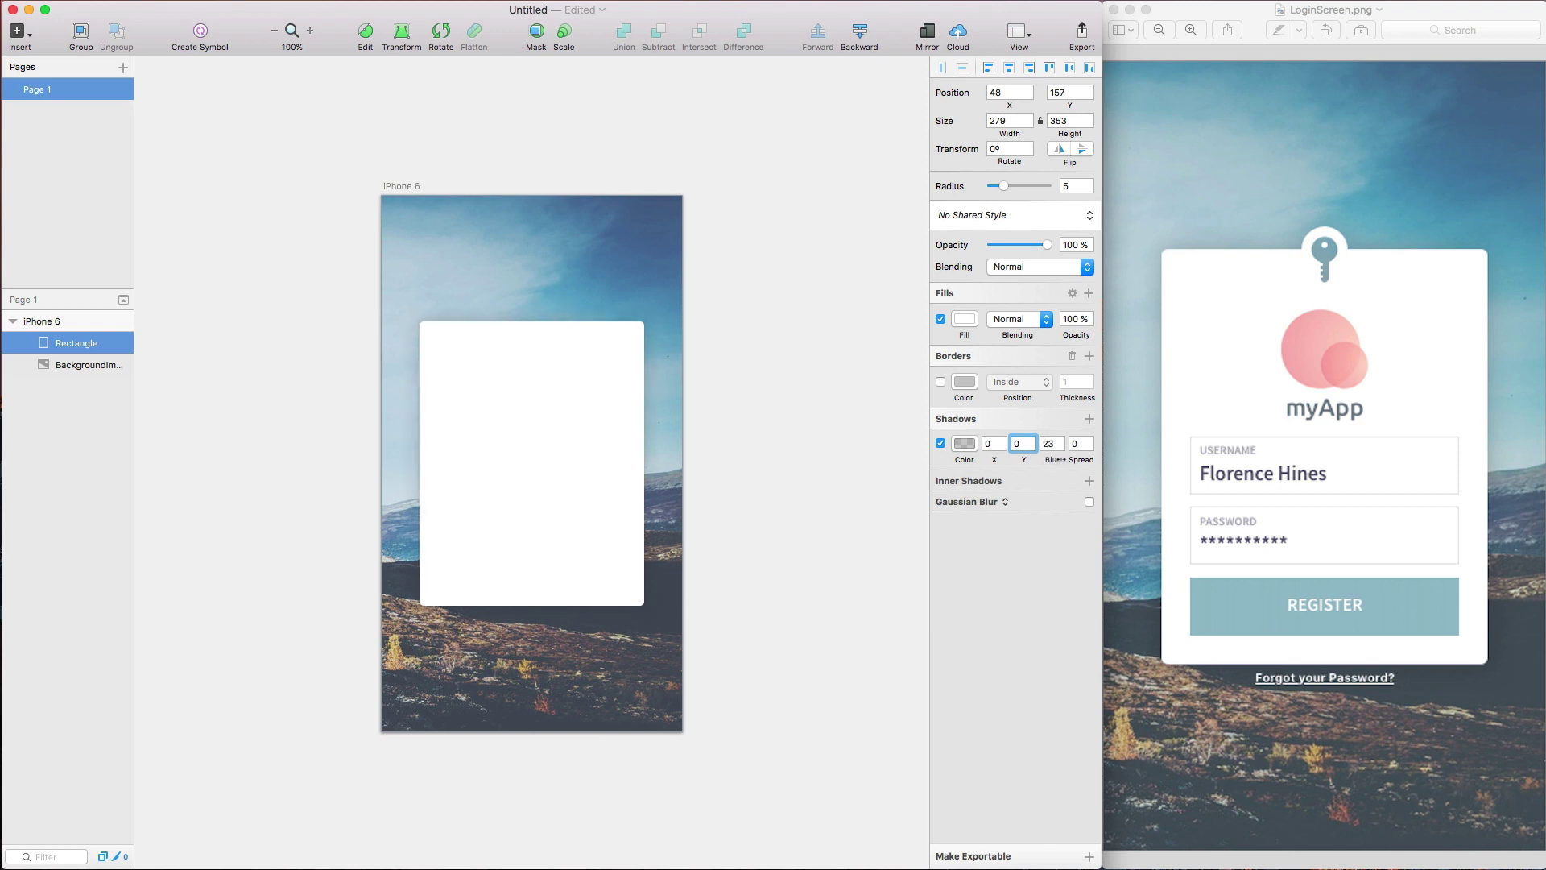
key(Escape)
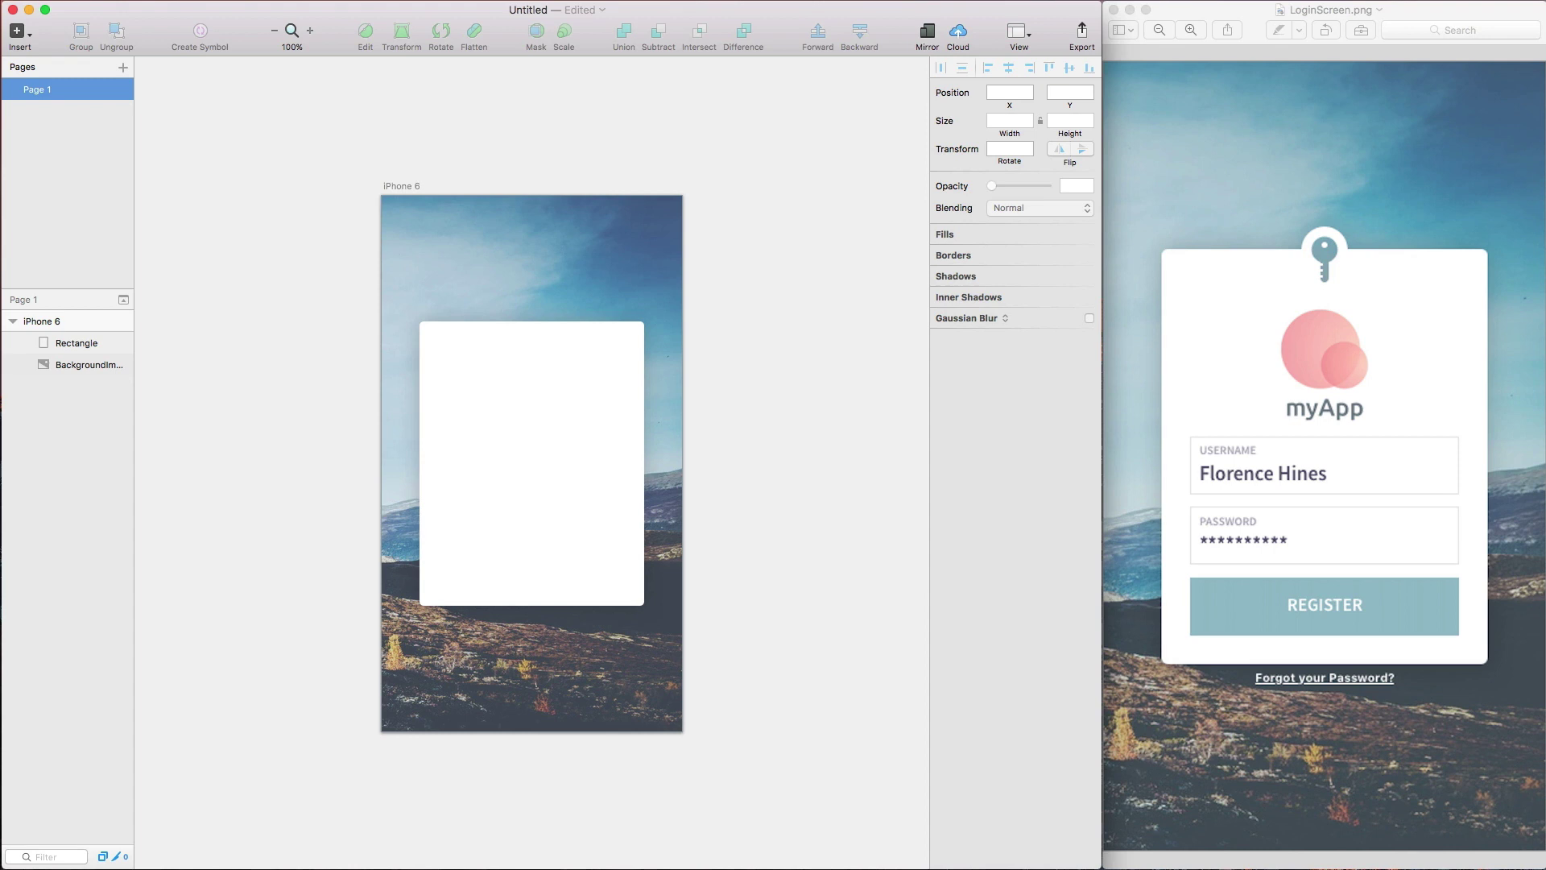
- Place the myApp logo at 115 px width, centred horizontally near the card's top
mouse_move(1128, 342)
mouse_down()
mouse_move(722, 409)
mouse_move(540, 392)
mouse_up()
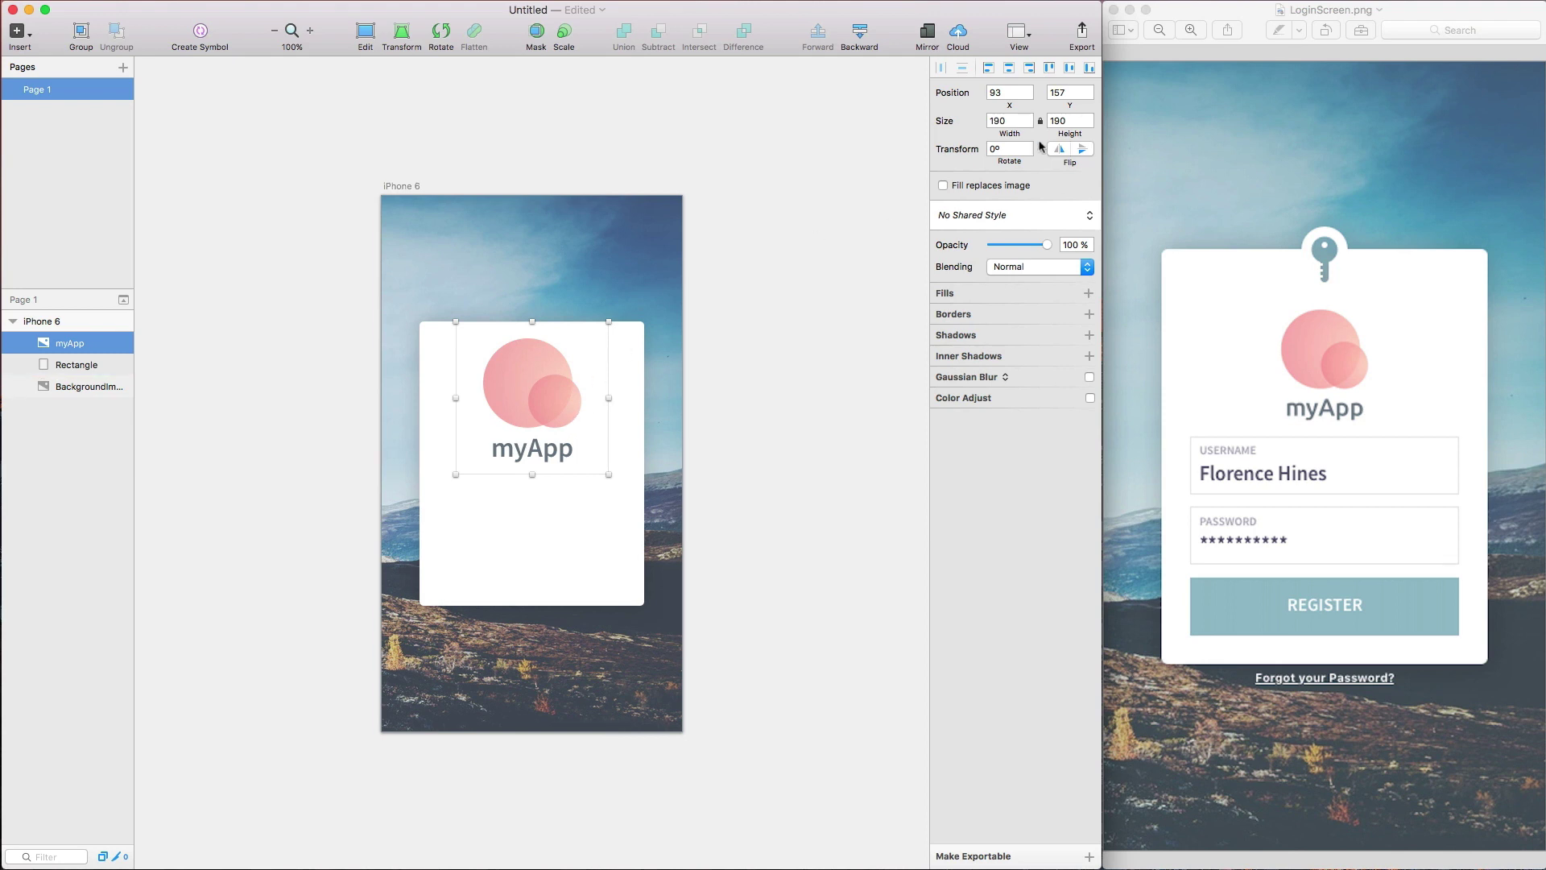
click(999, 122)
text(115)
key(Return)
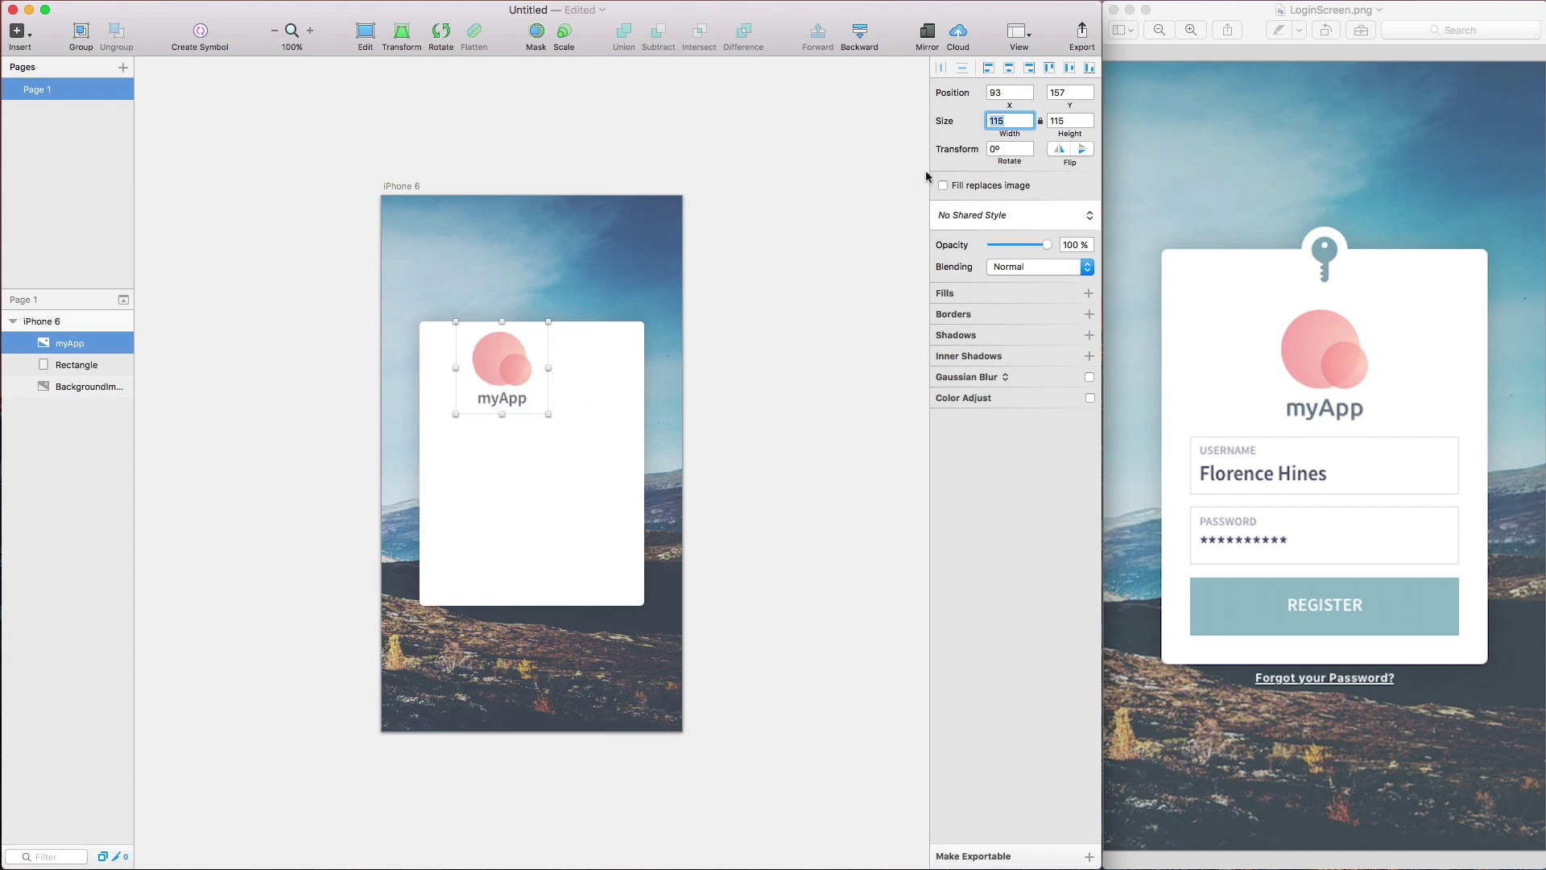
drag(500, 368, 530, 368)
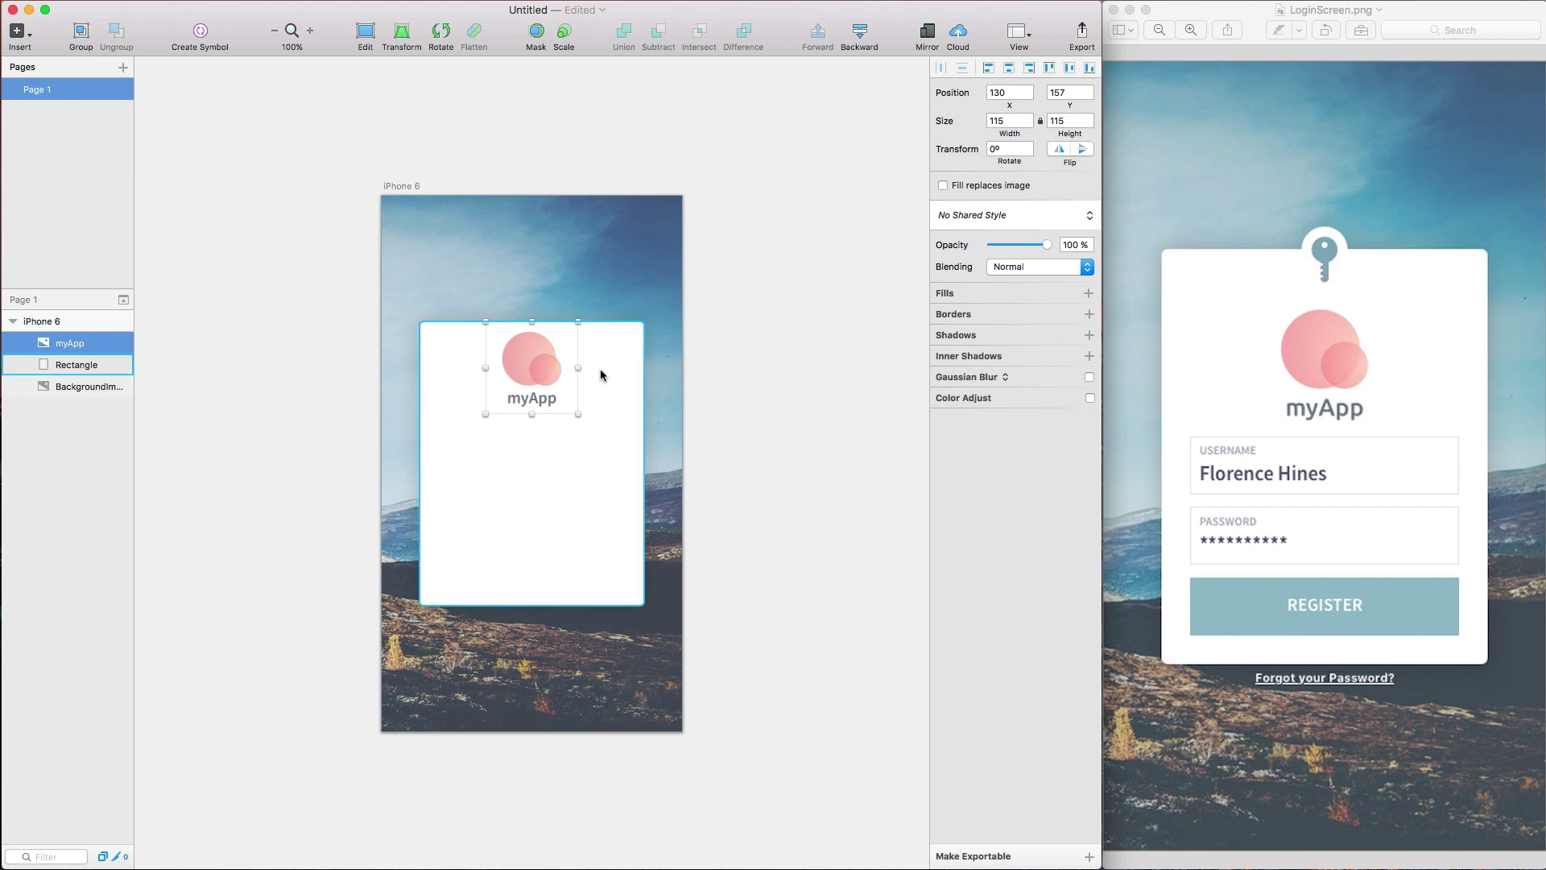
key(Down)
key(Down)
key(Down)
key(Down)
key(Down)
key(Down)
key(Down)
key(Down)
key(Down)
key(Down)
key(Down)
key(Down)
key(Down)
key(Down)
key(Down)
key(Down)
key(Down)
key(Down)
key(Down)
key(Down)
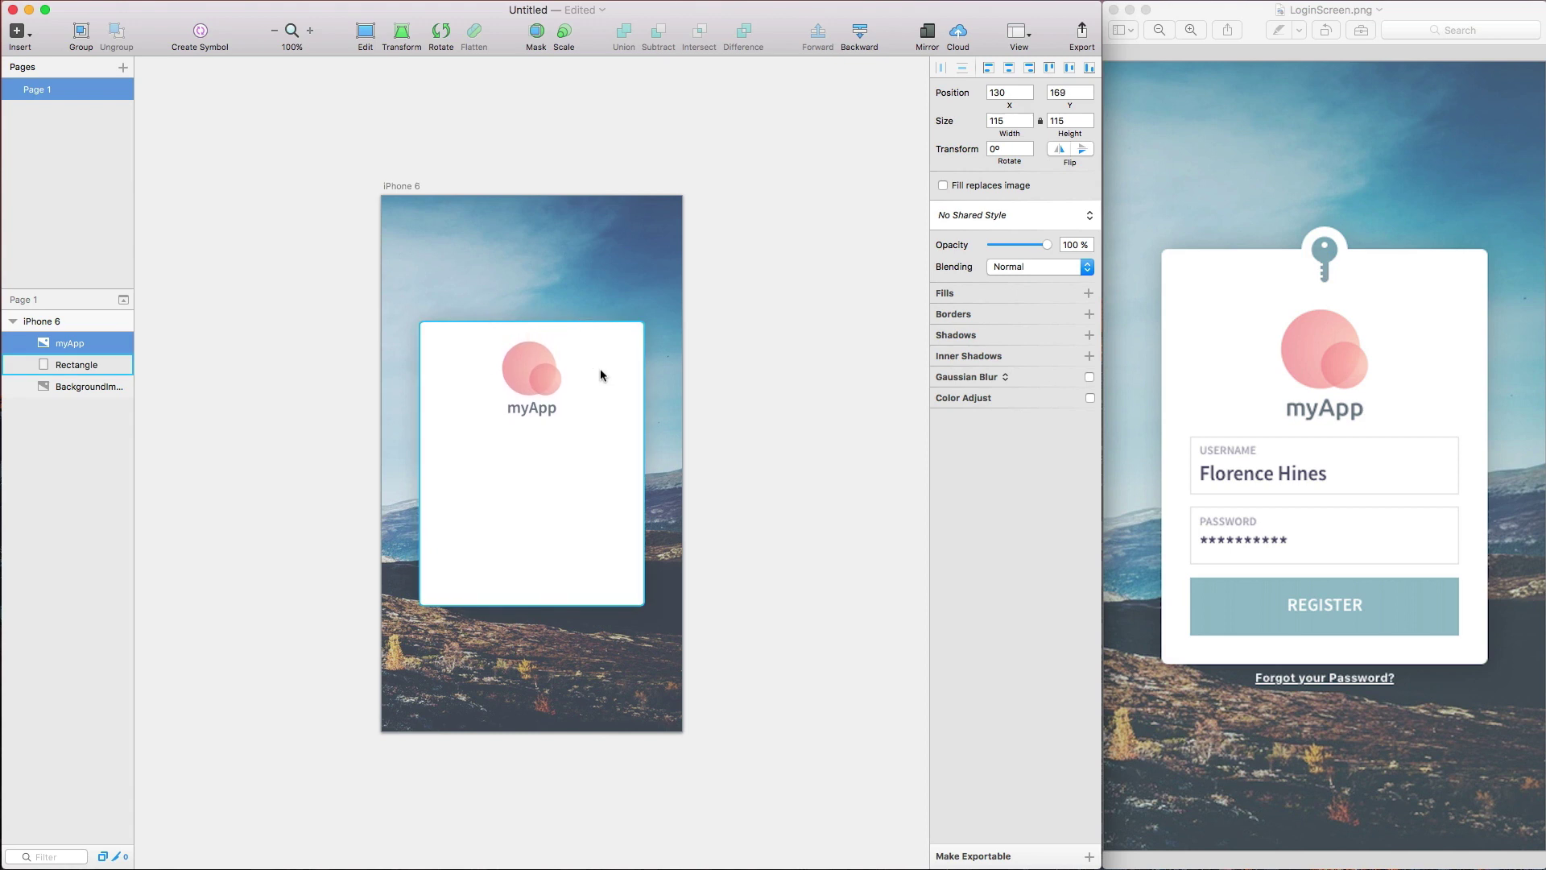
key(Escape)
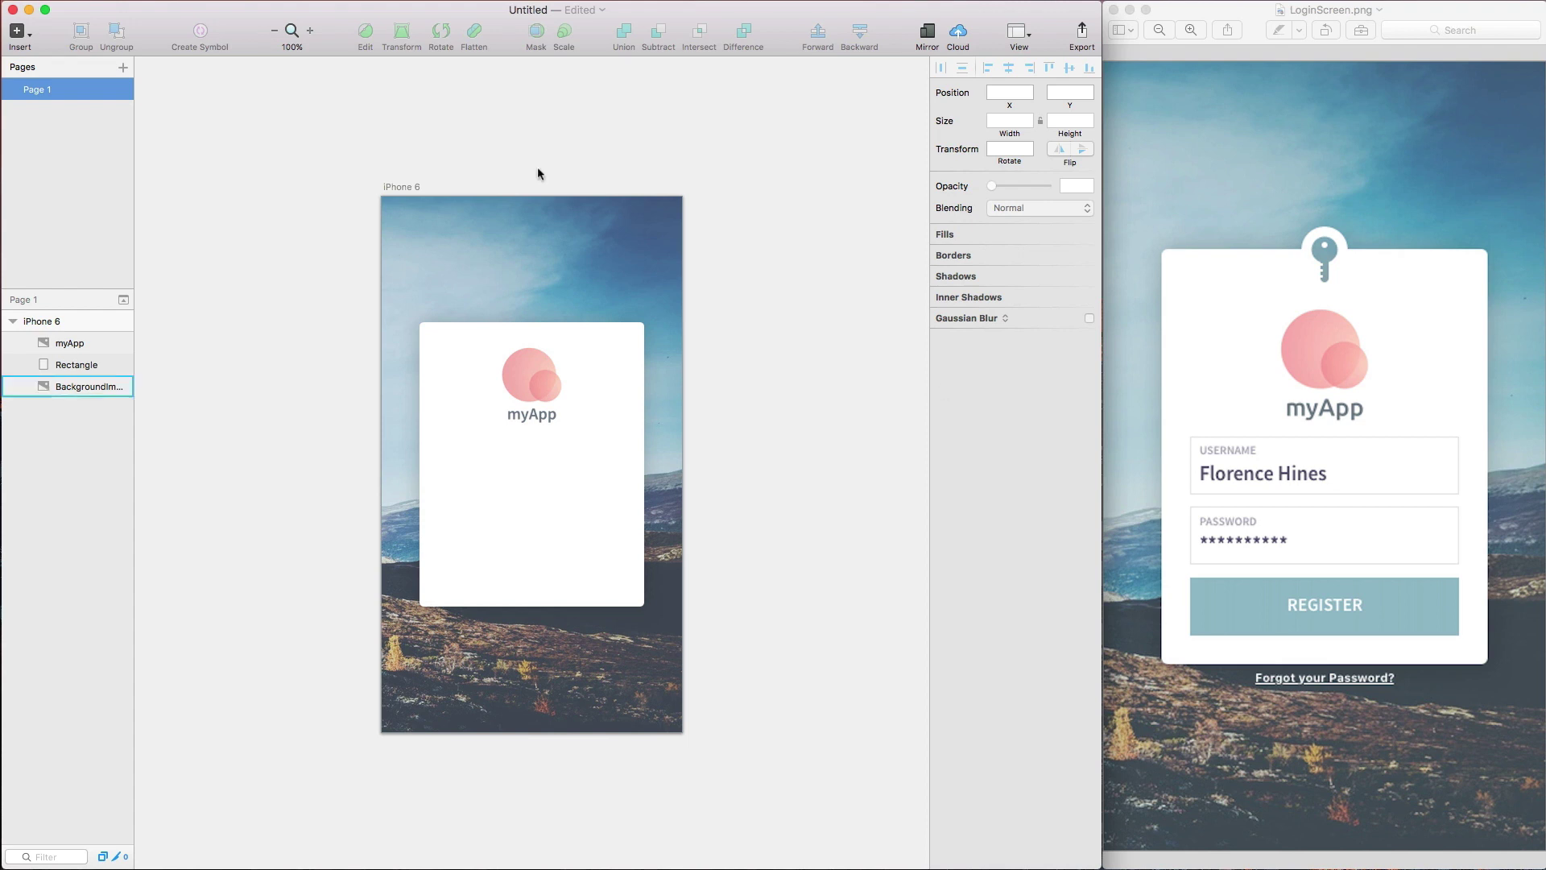
- Draw a 214×48 rectangle below the logo as the input box
click(21, 42)
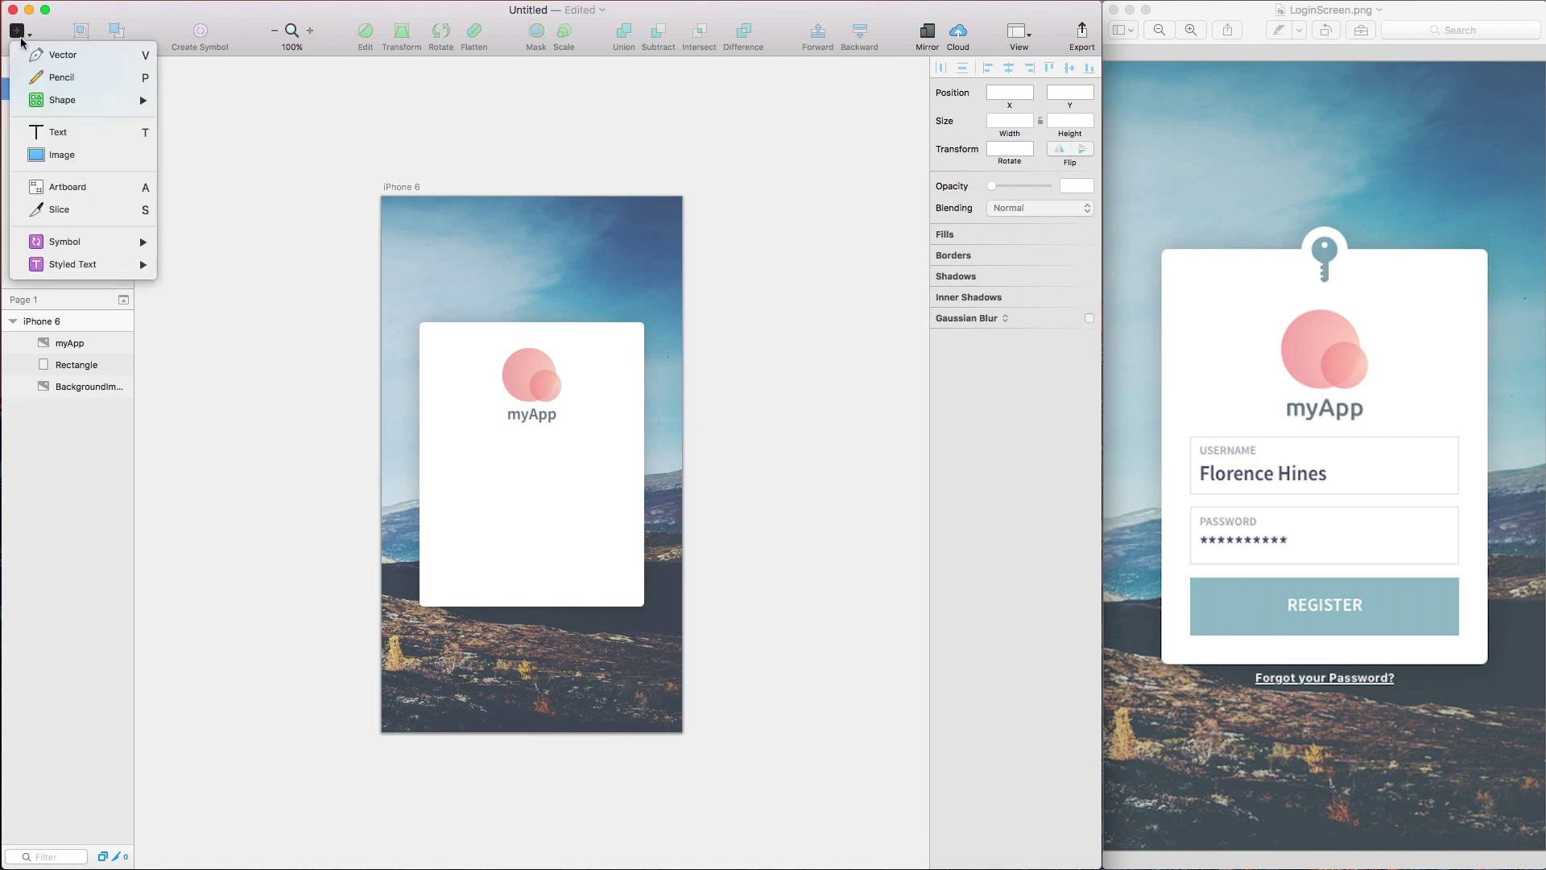
mouse_move(121, 100)
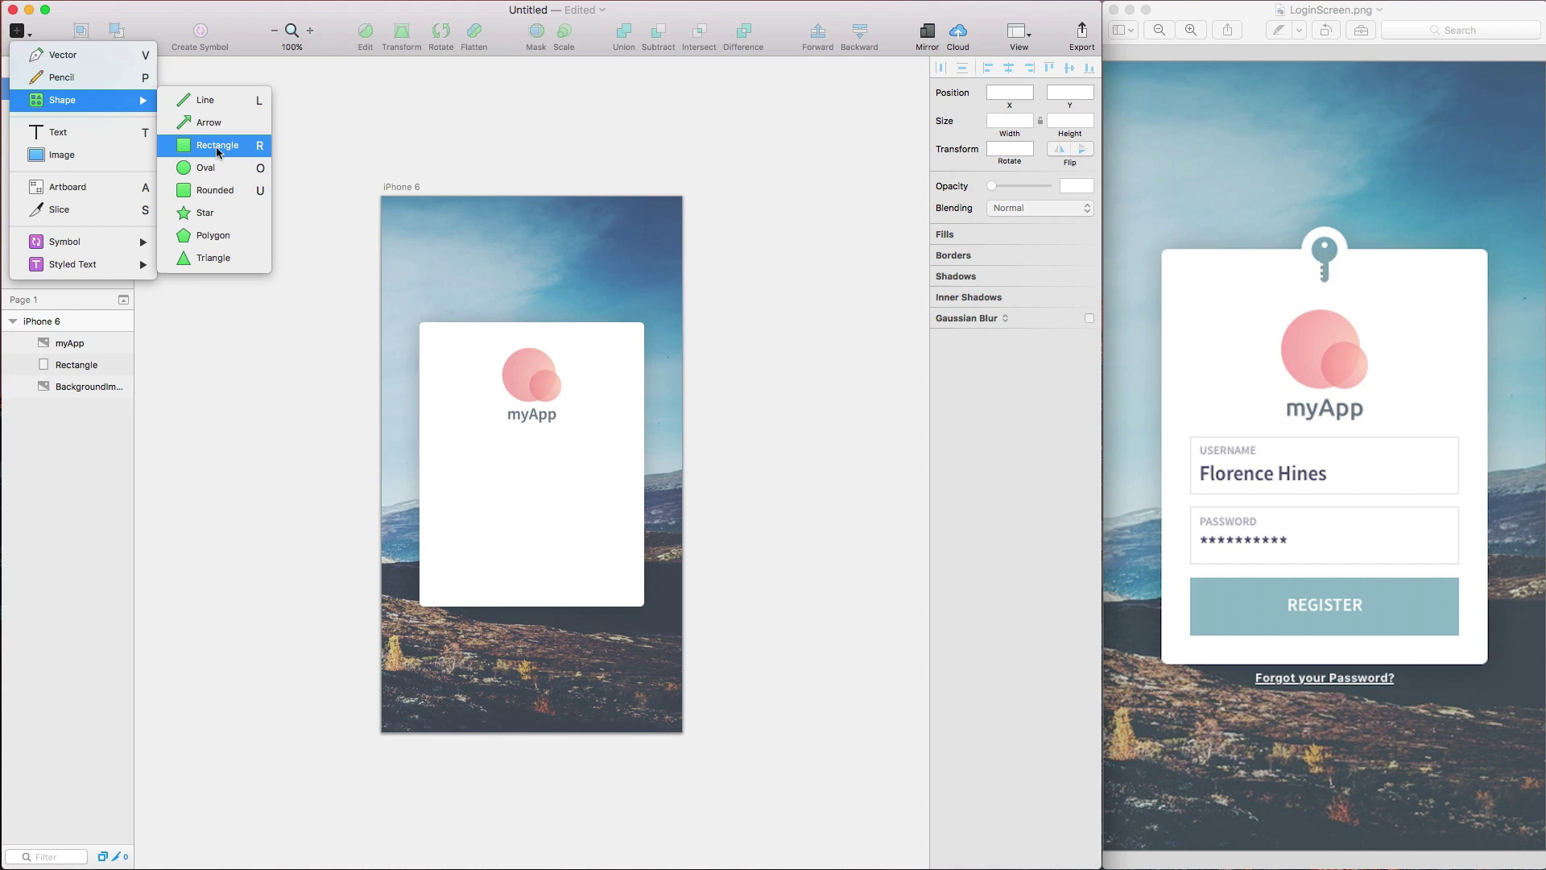
click(243, 151)
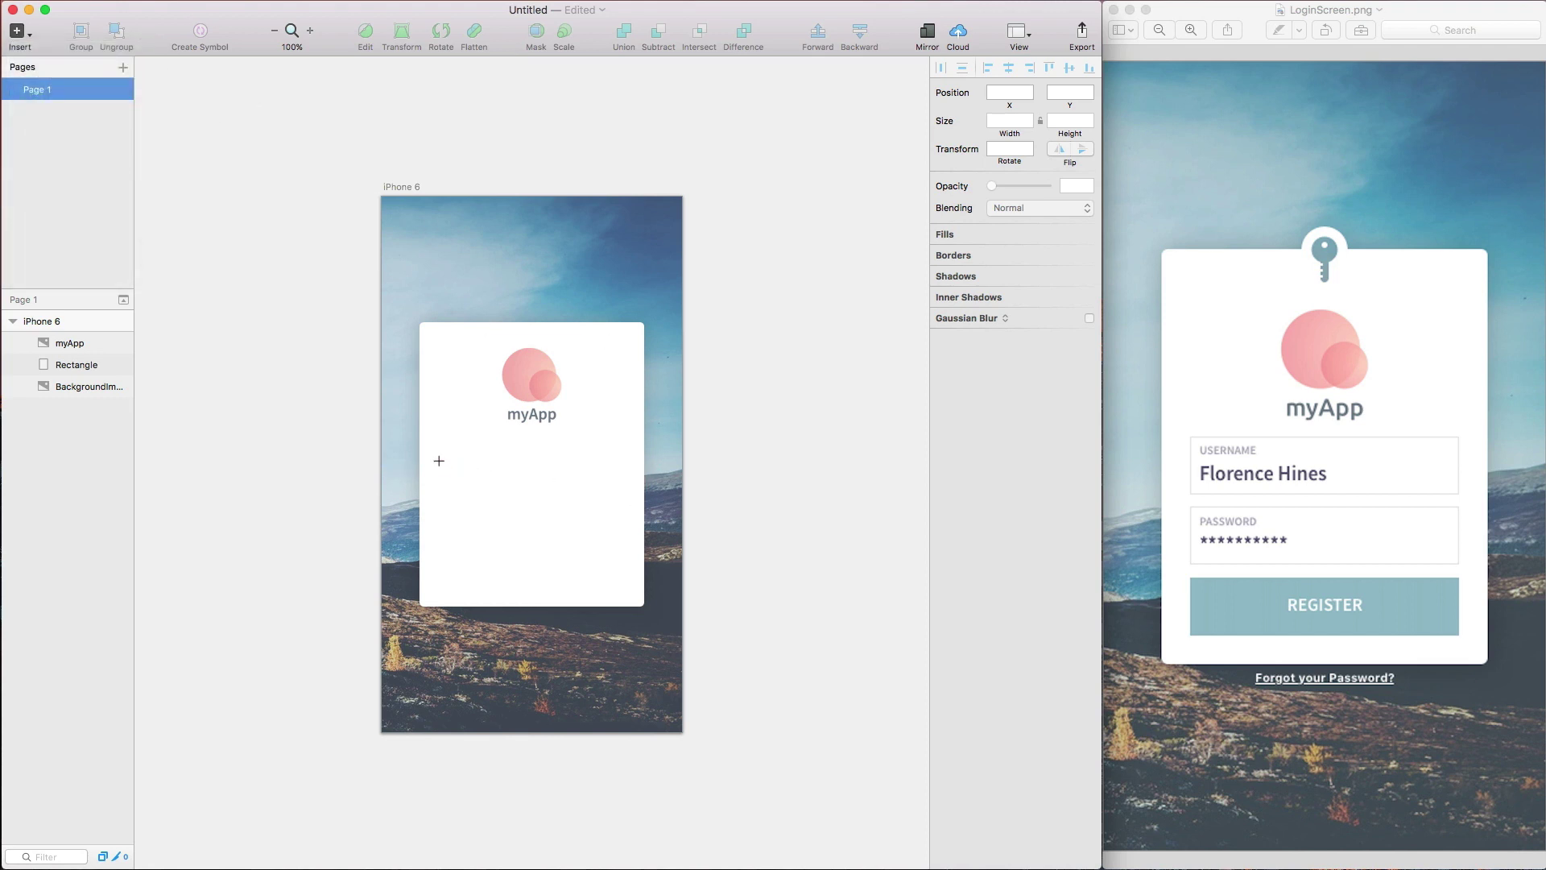
mouse_move(448, 456)
mouse_down()
mouse_move(577, 499)
mouse_move(618, 494)
mouse_up()
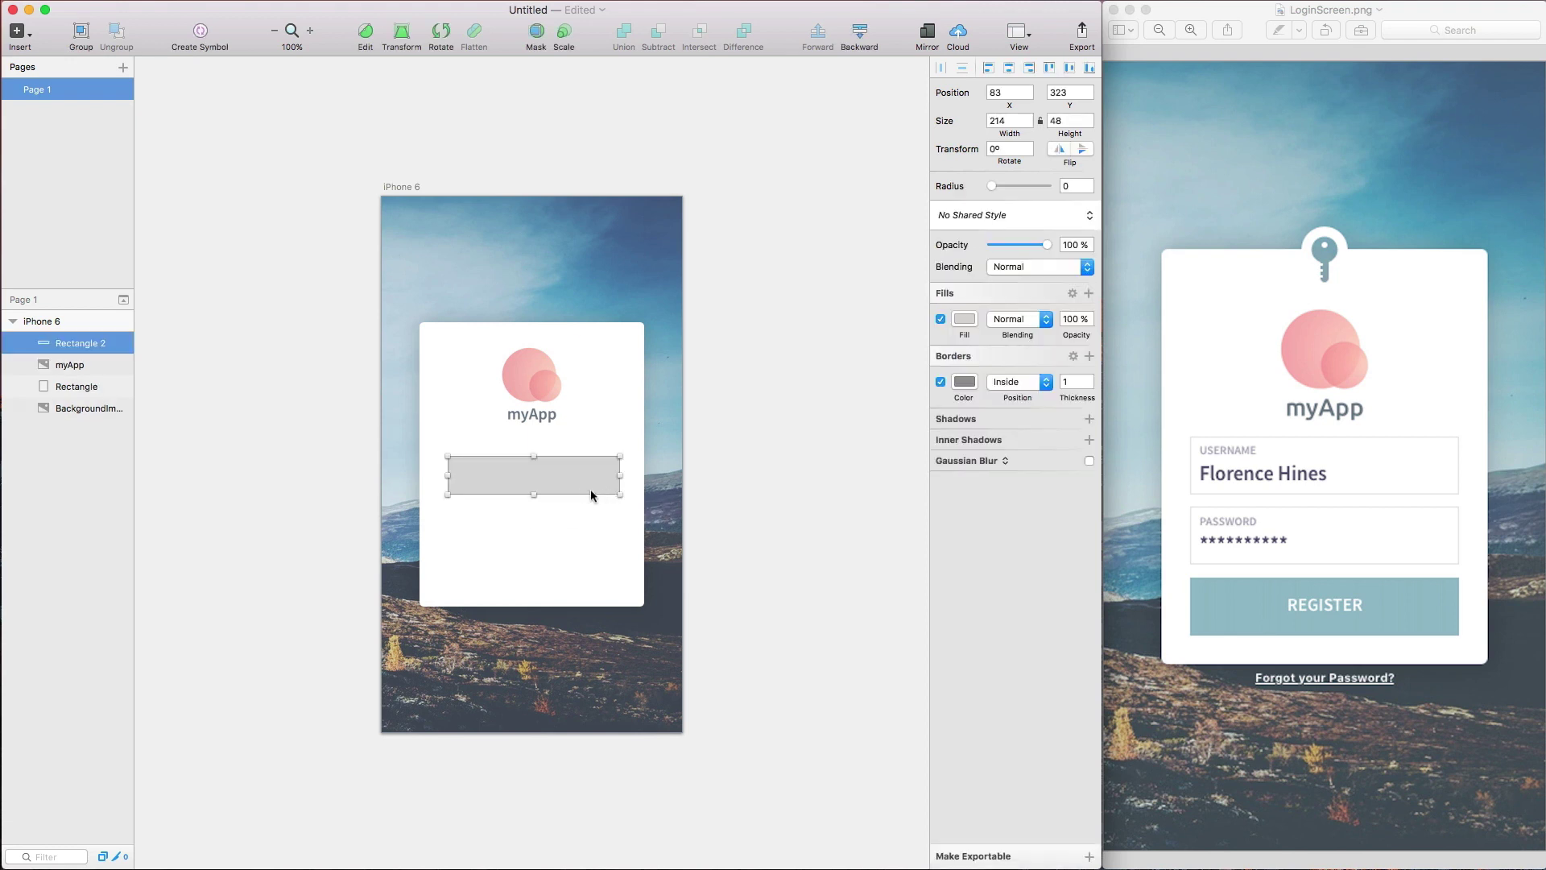
- Give the box a white fill and light grey DADADA border, centred on the card
click(965, 319)
drag(982, 397, 883, 369)
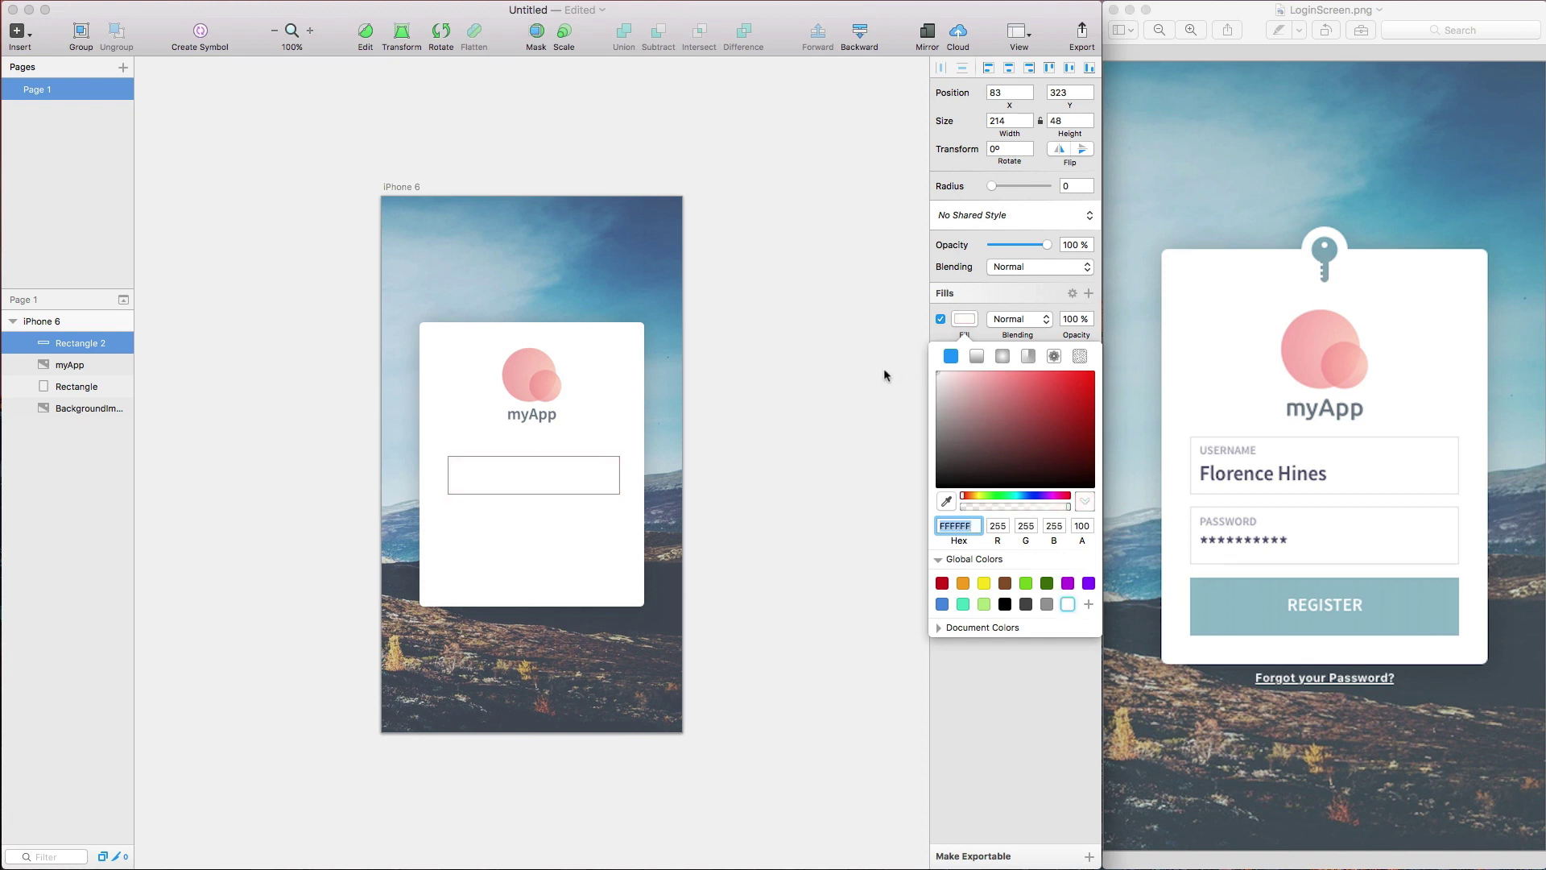
click(957, 324)
click(963, 383)
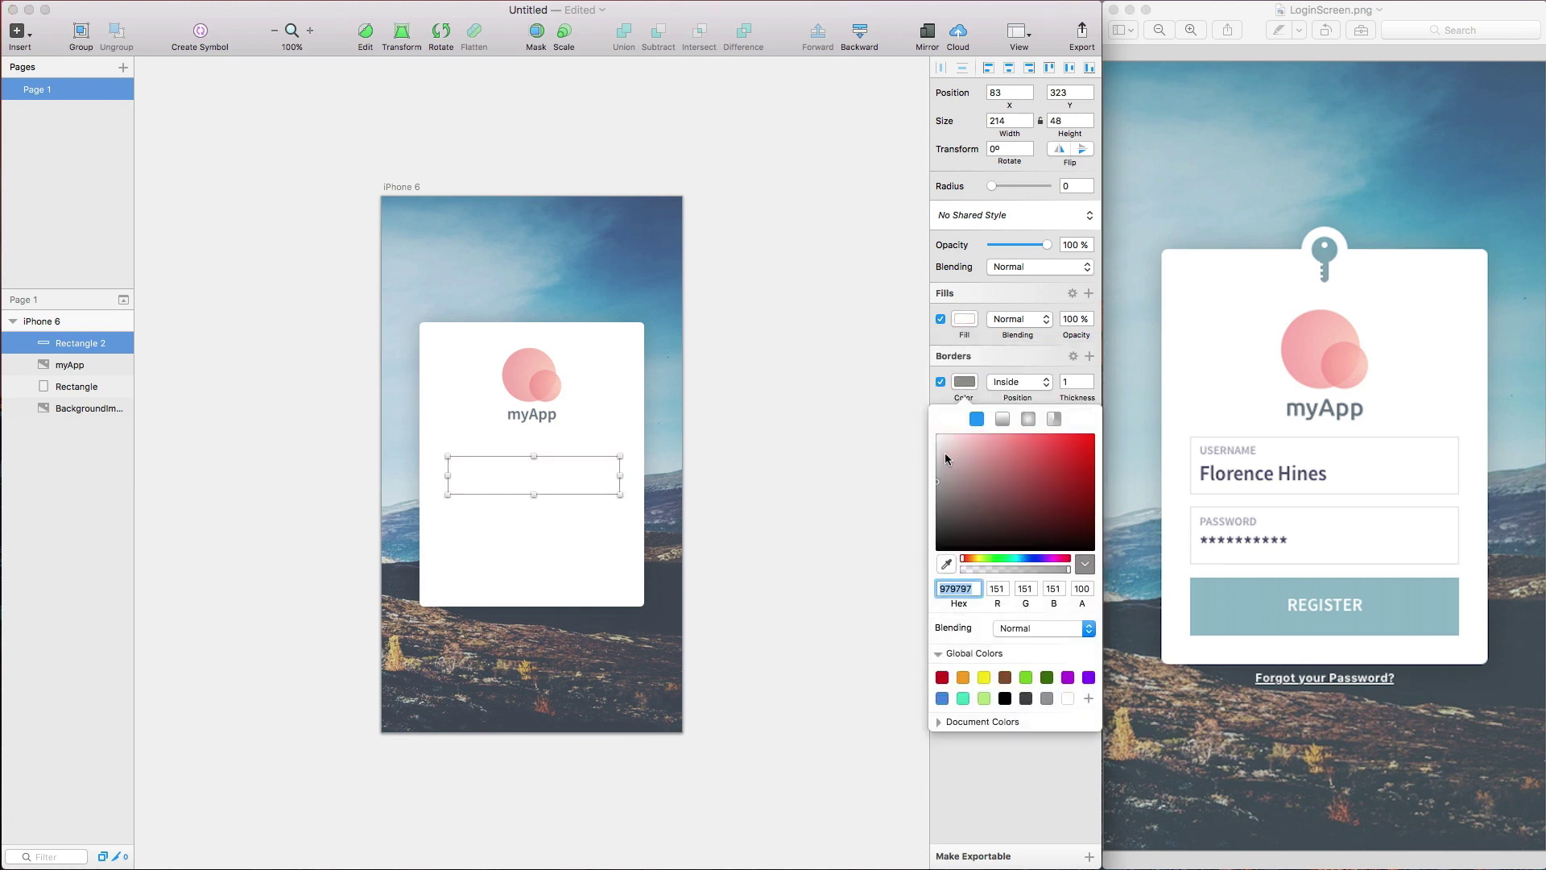
drag(945, 454, 915, 452)
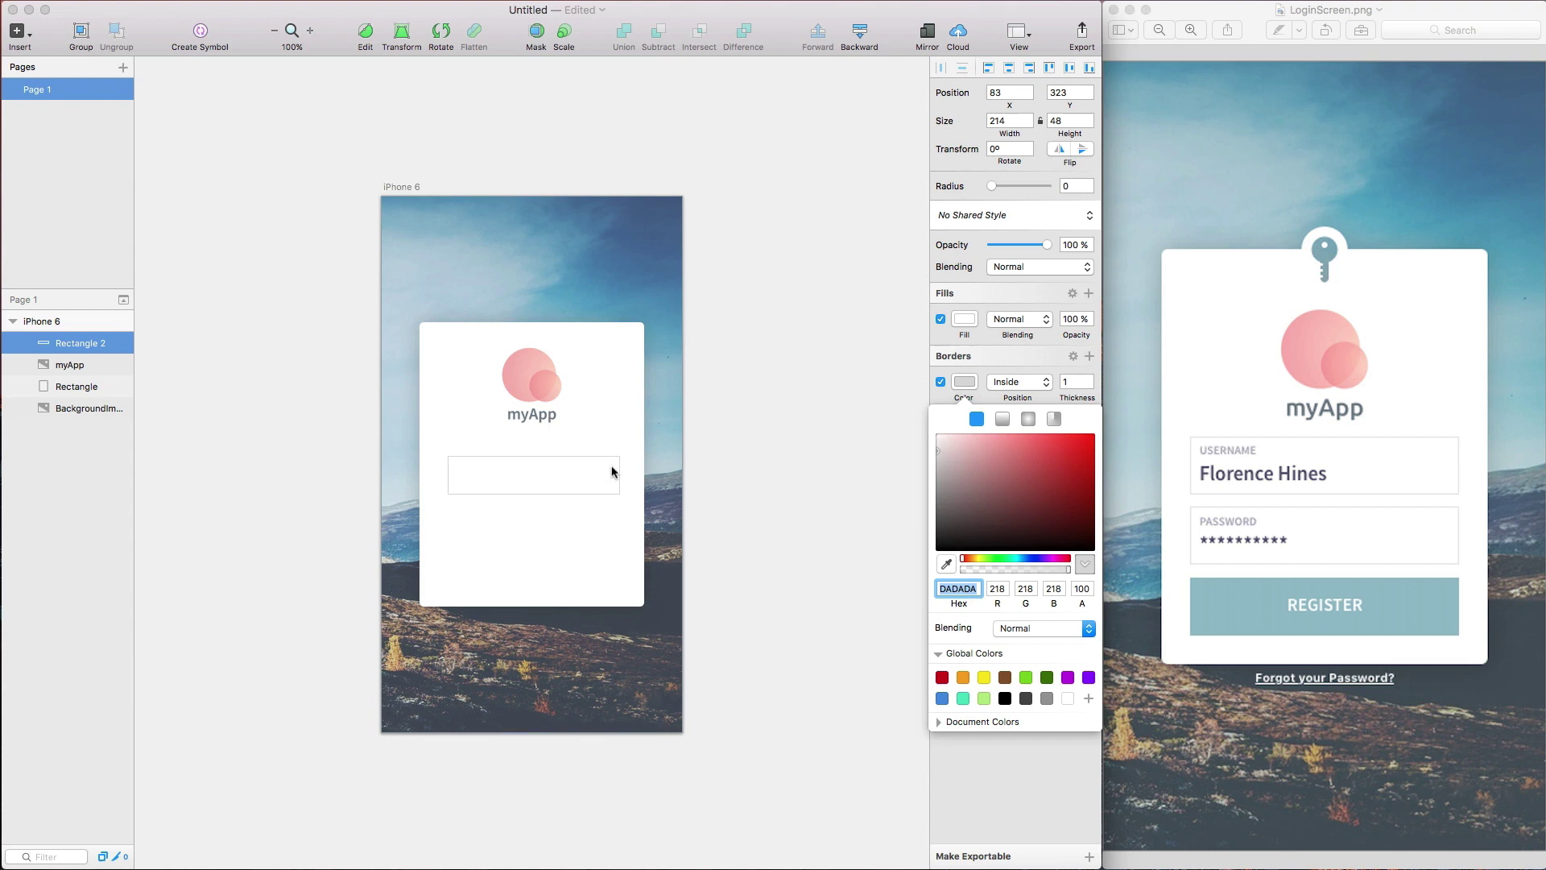
drag(612, 471, 539, 478)
click(544, 485)
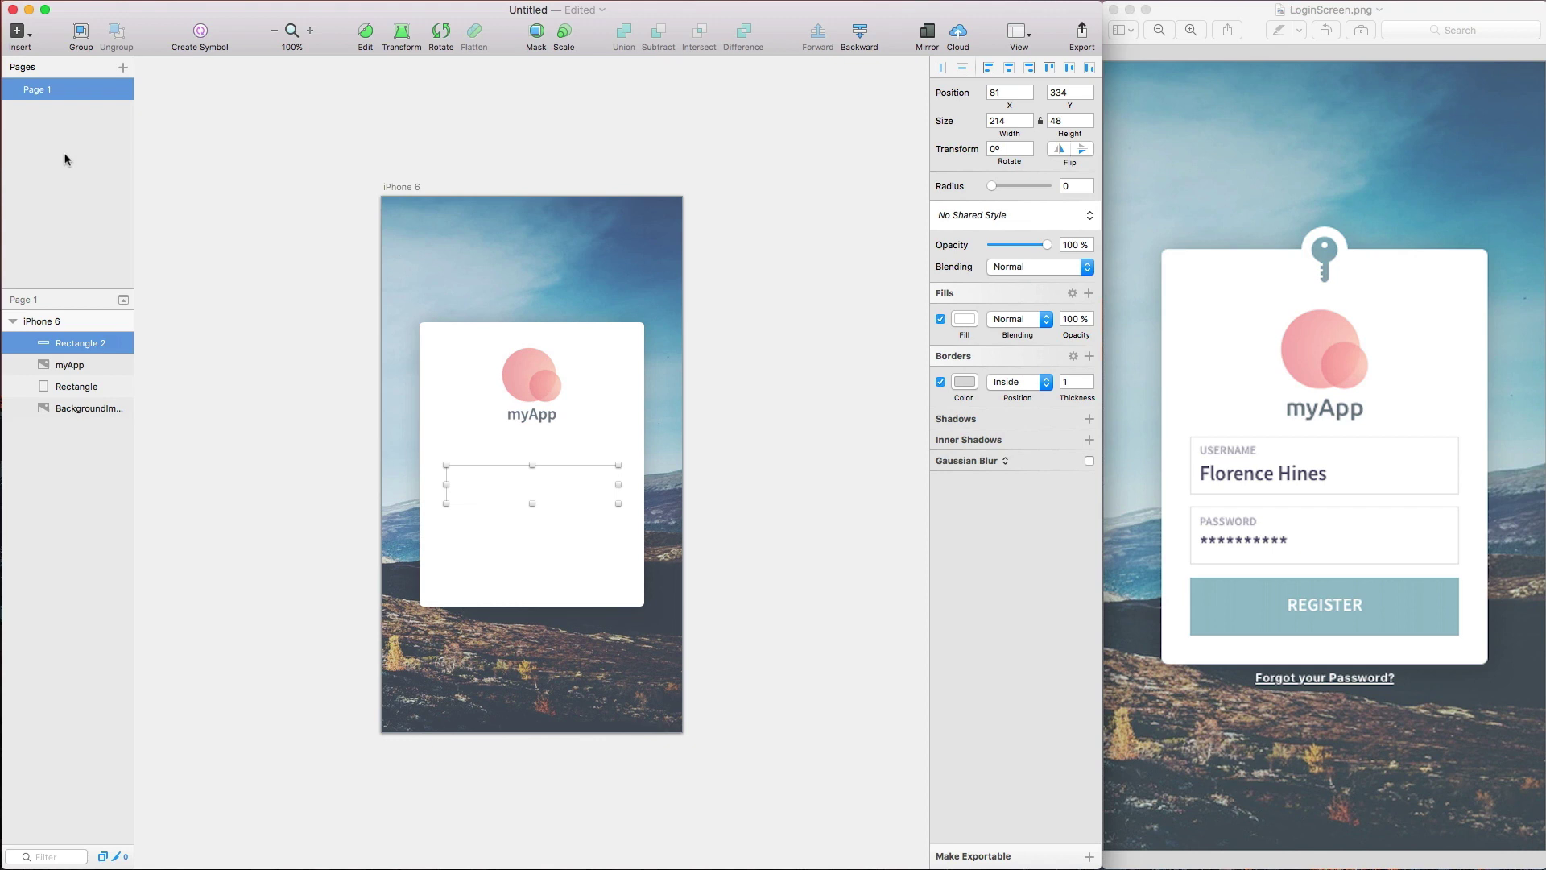
click(19, 34)
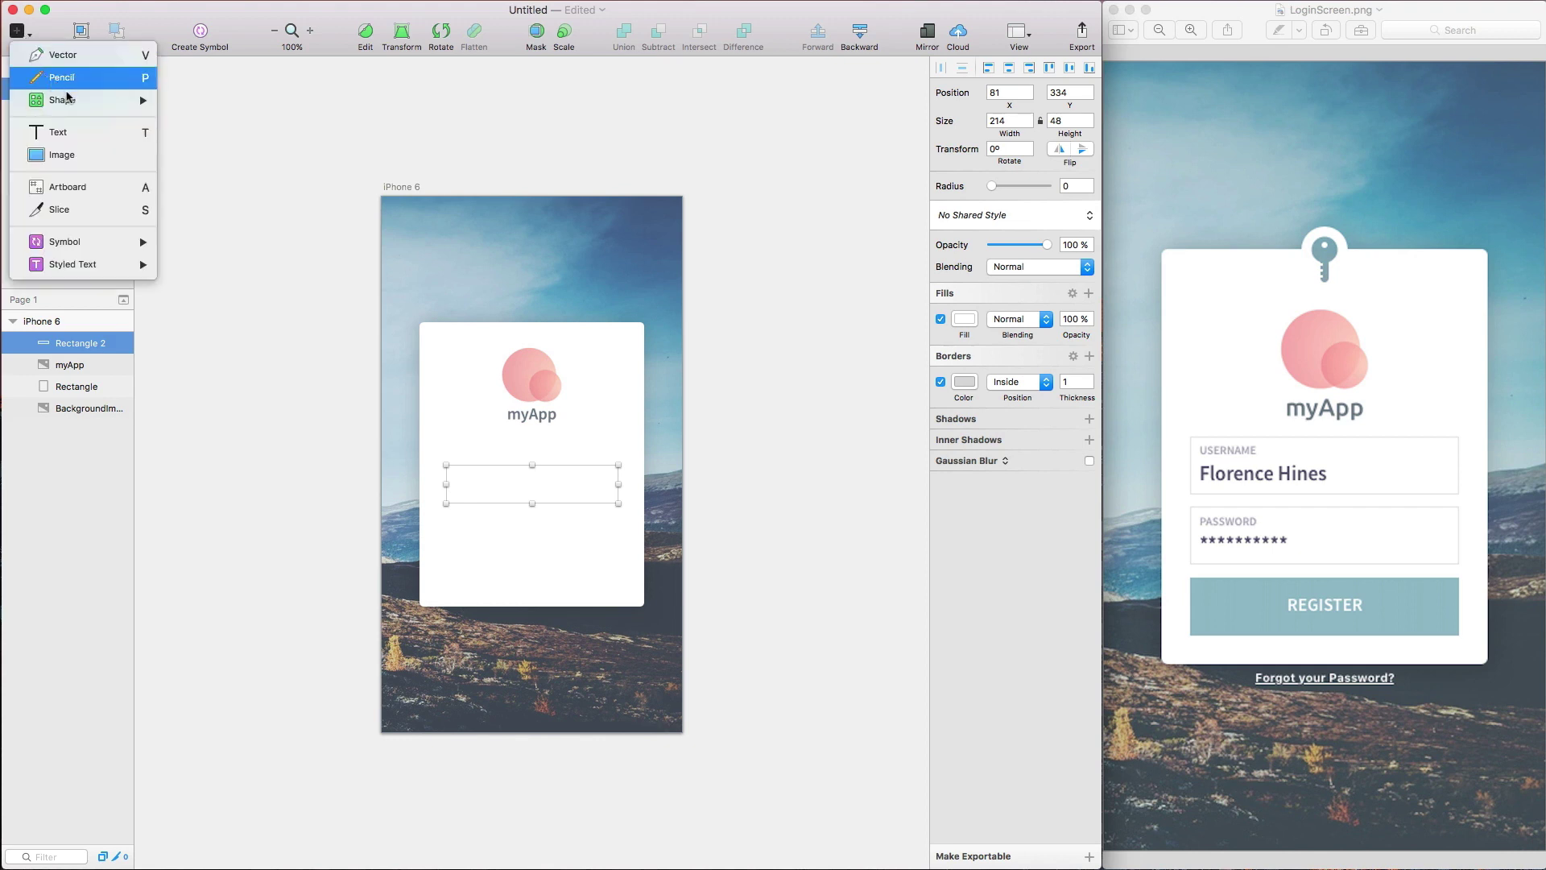
click(103, 142)
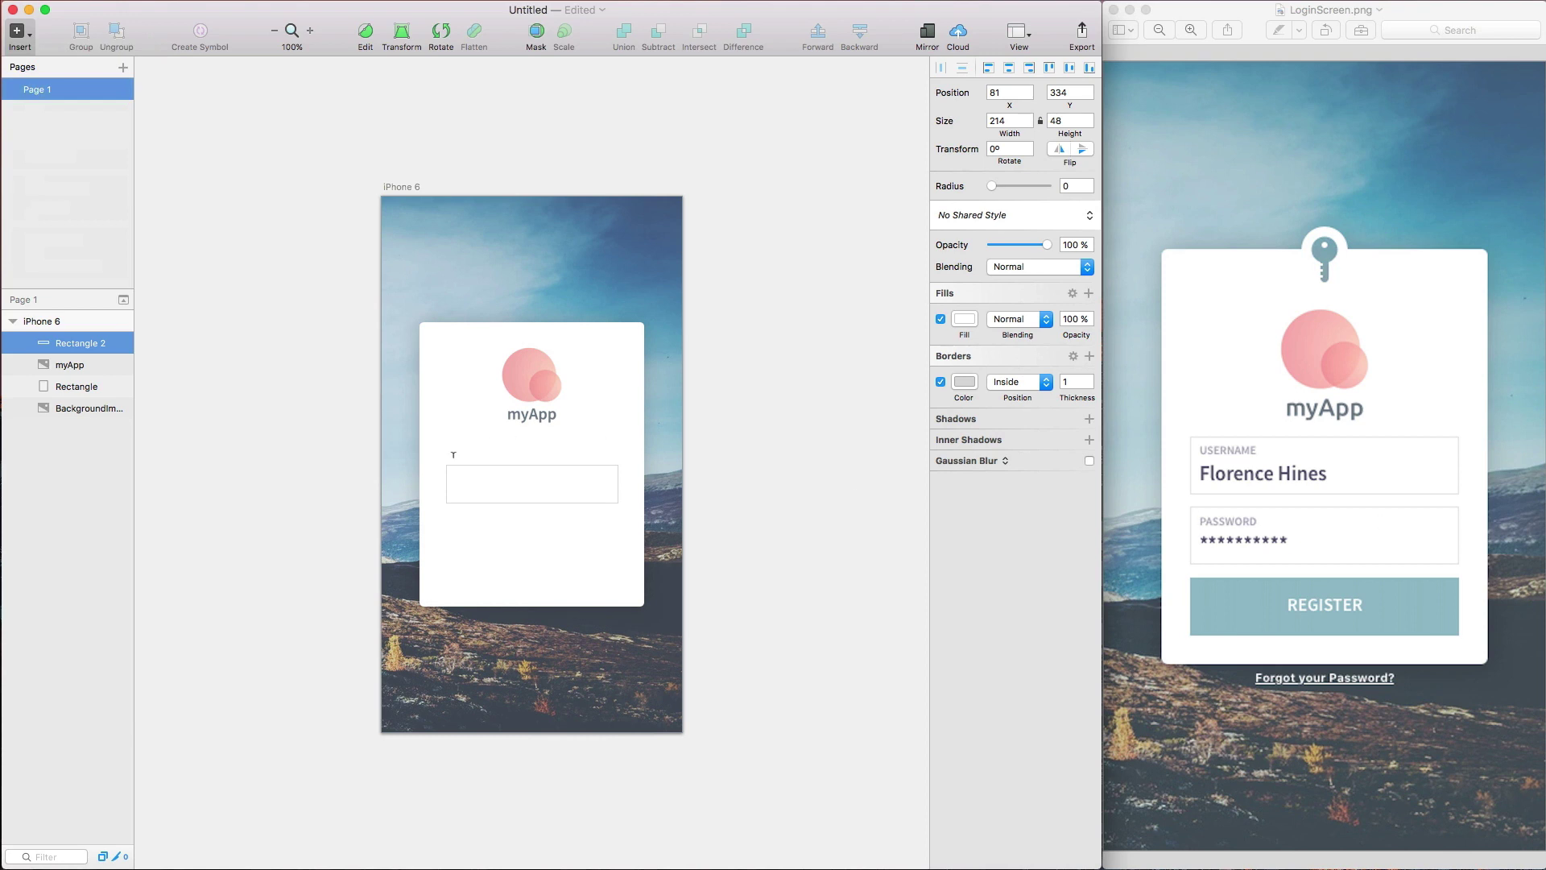
- Add a left-aligned USERNAME text label coloured light grey C9C9C9
click(456, 473)
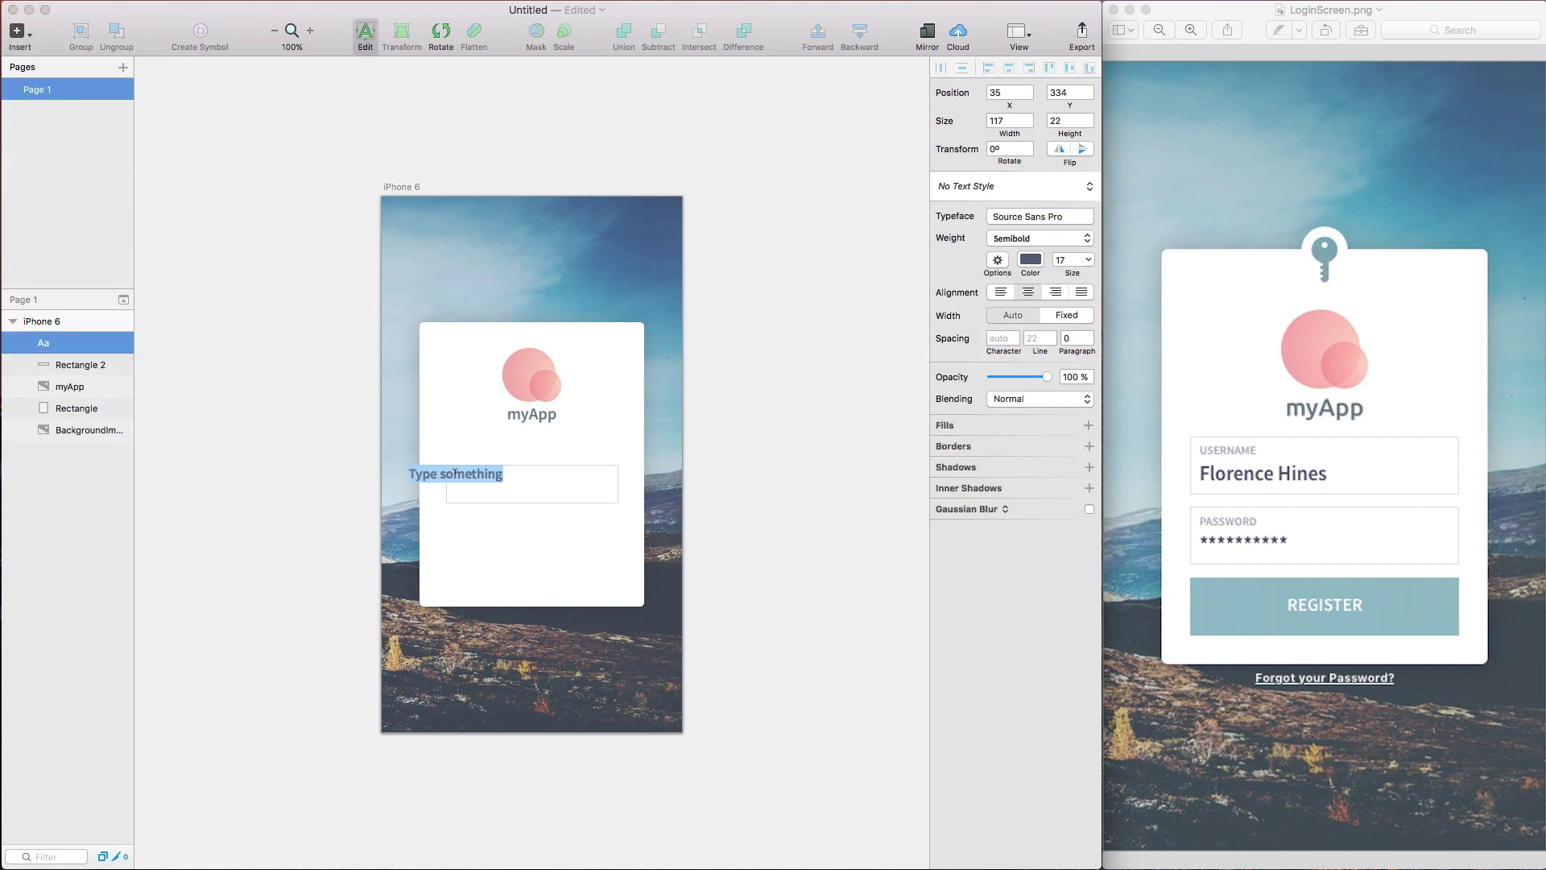
text(USERNAME)
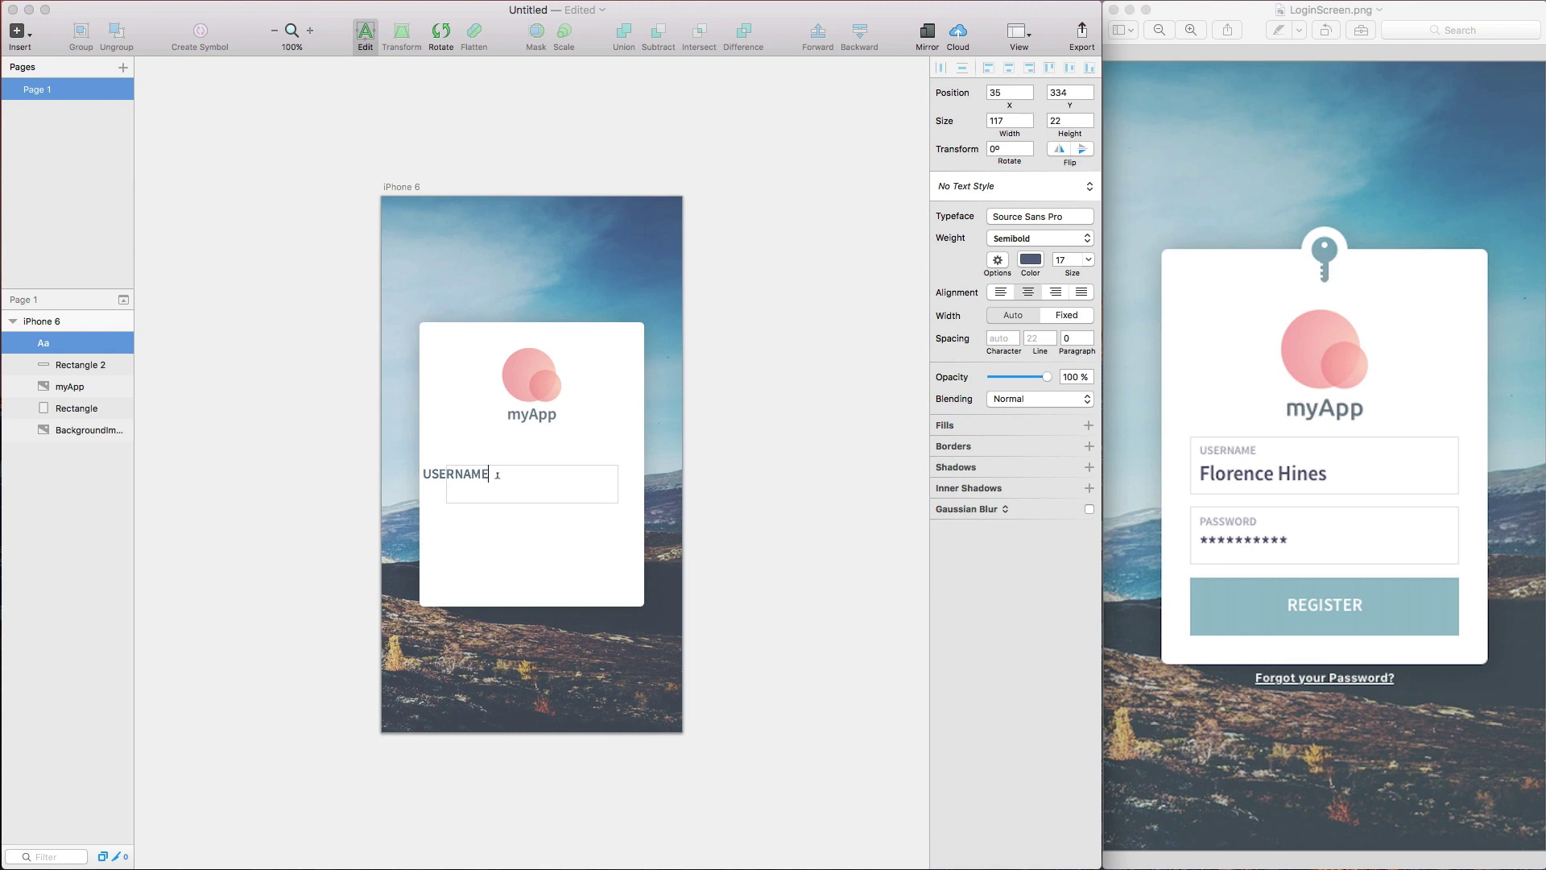
key(super+a)
click(1000, 295)
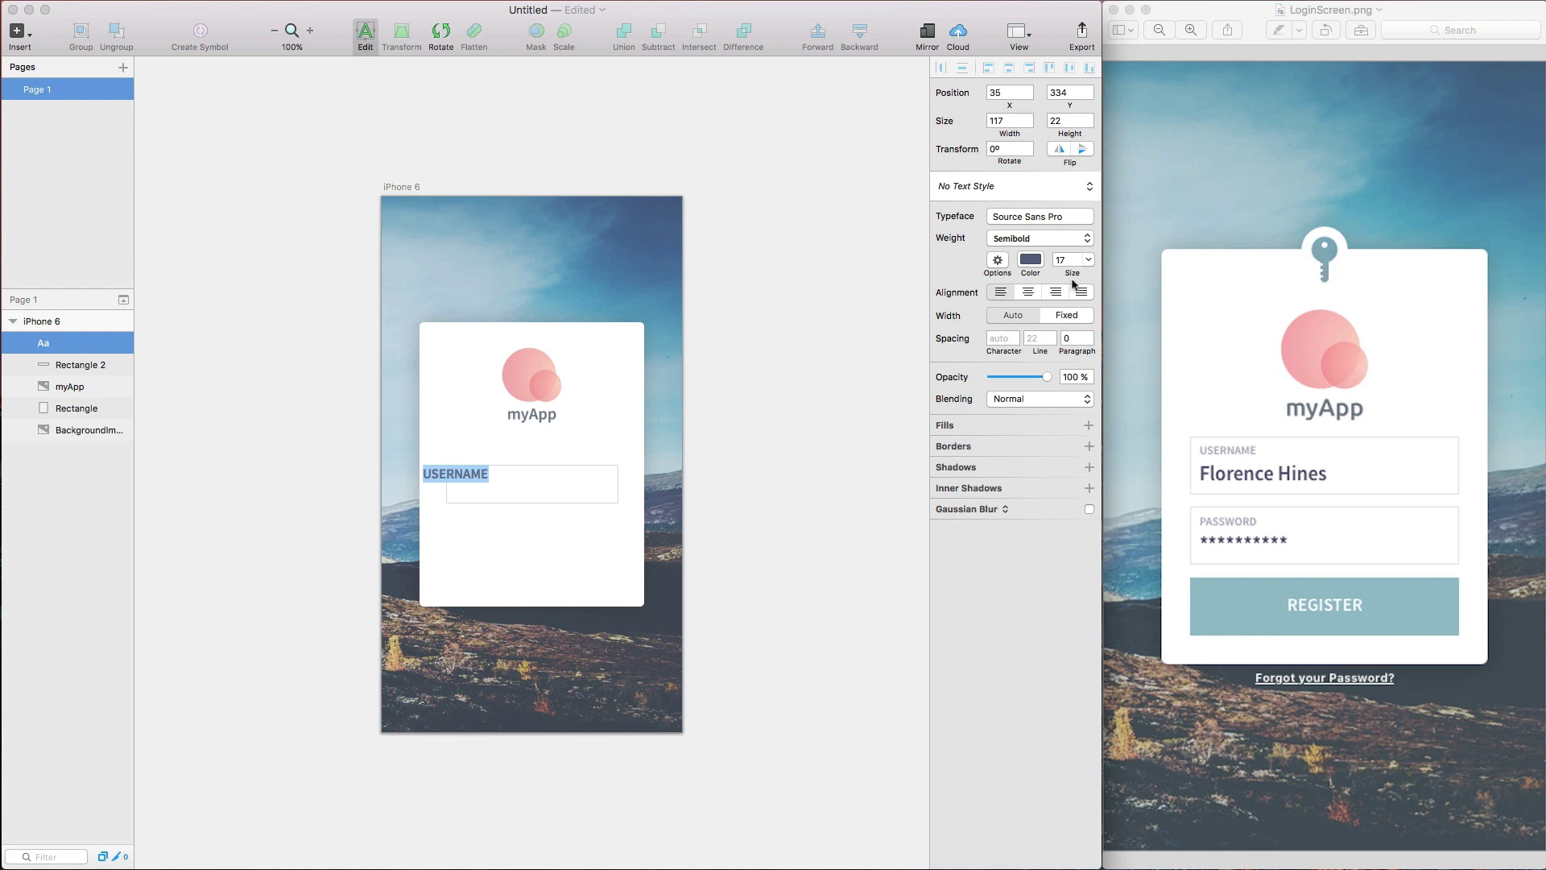
click(1031, 260)
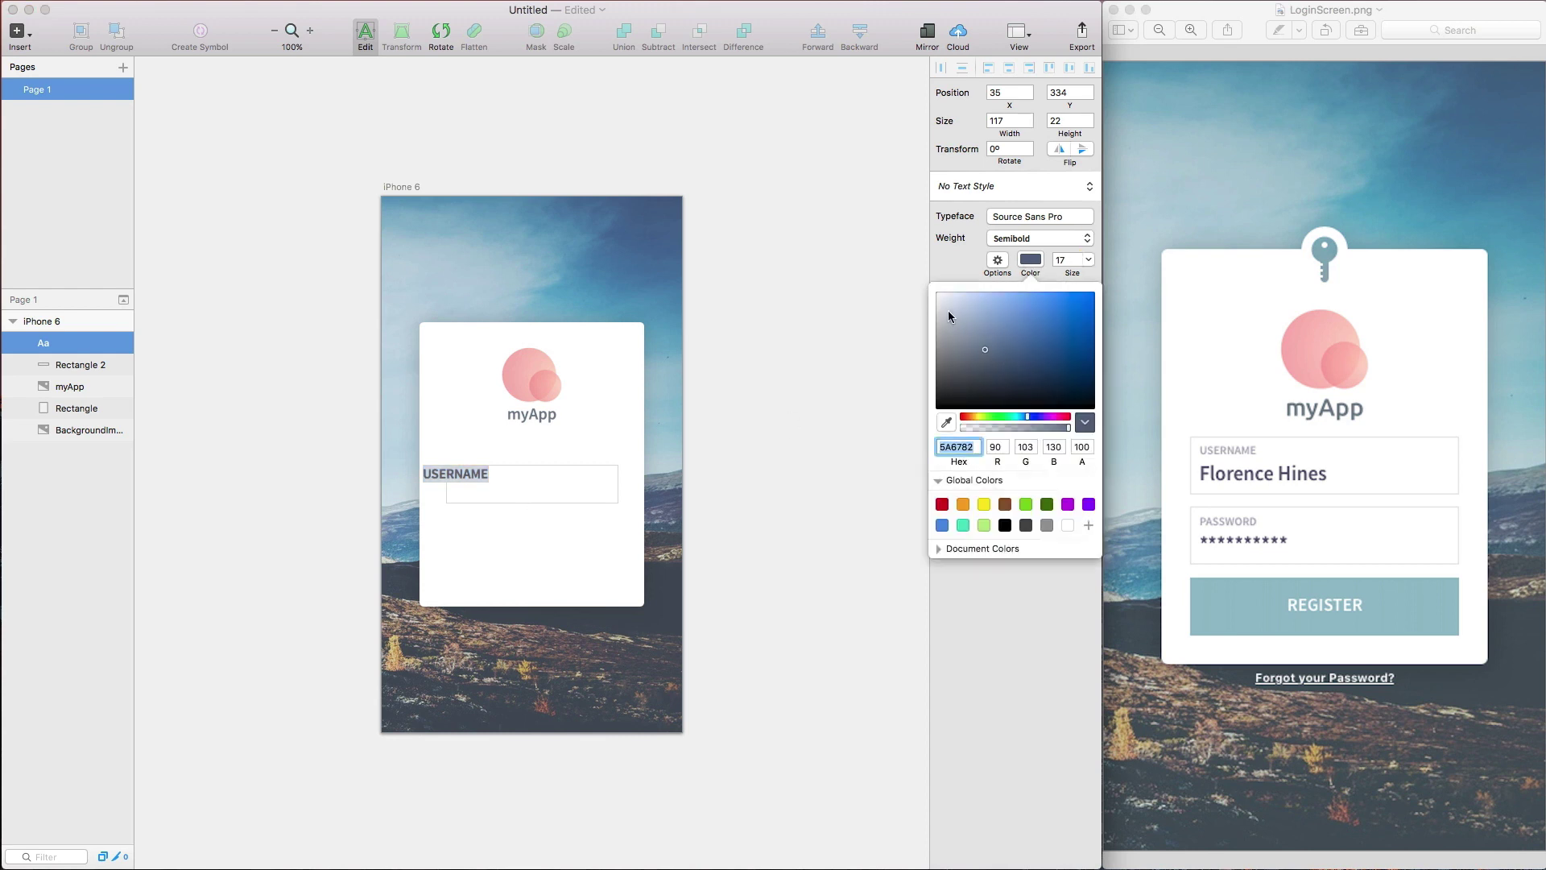
drag(948, 311, 915, 317)
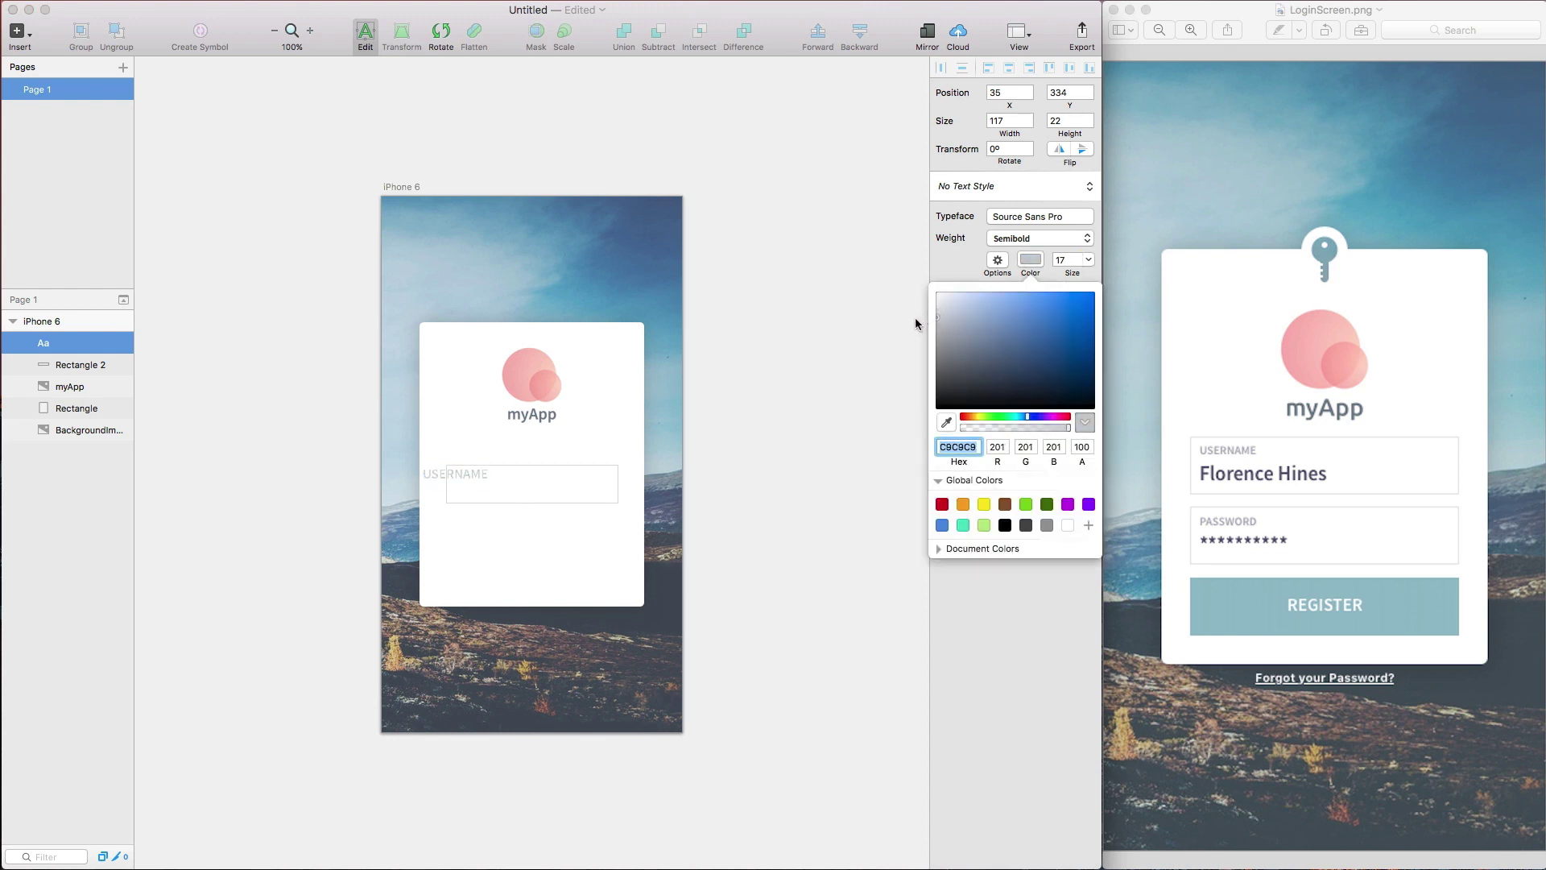
click(1030, 259)
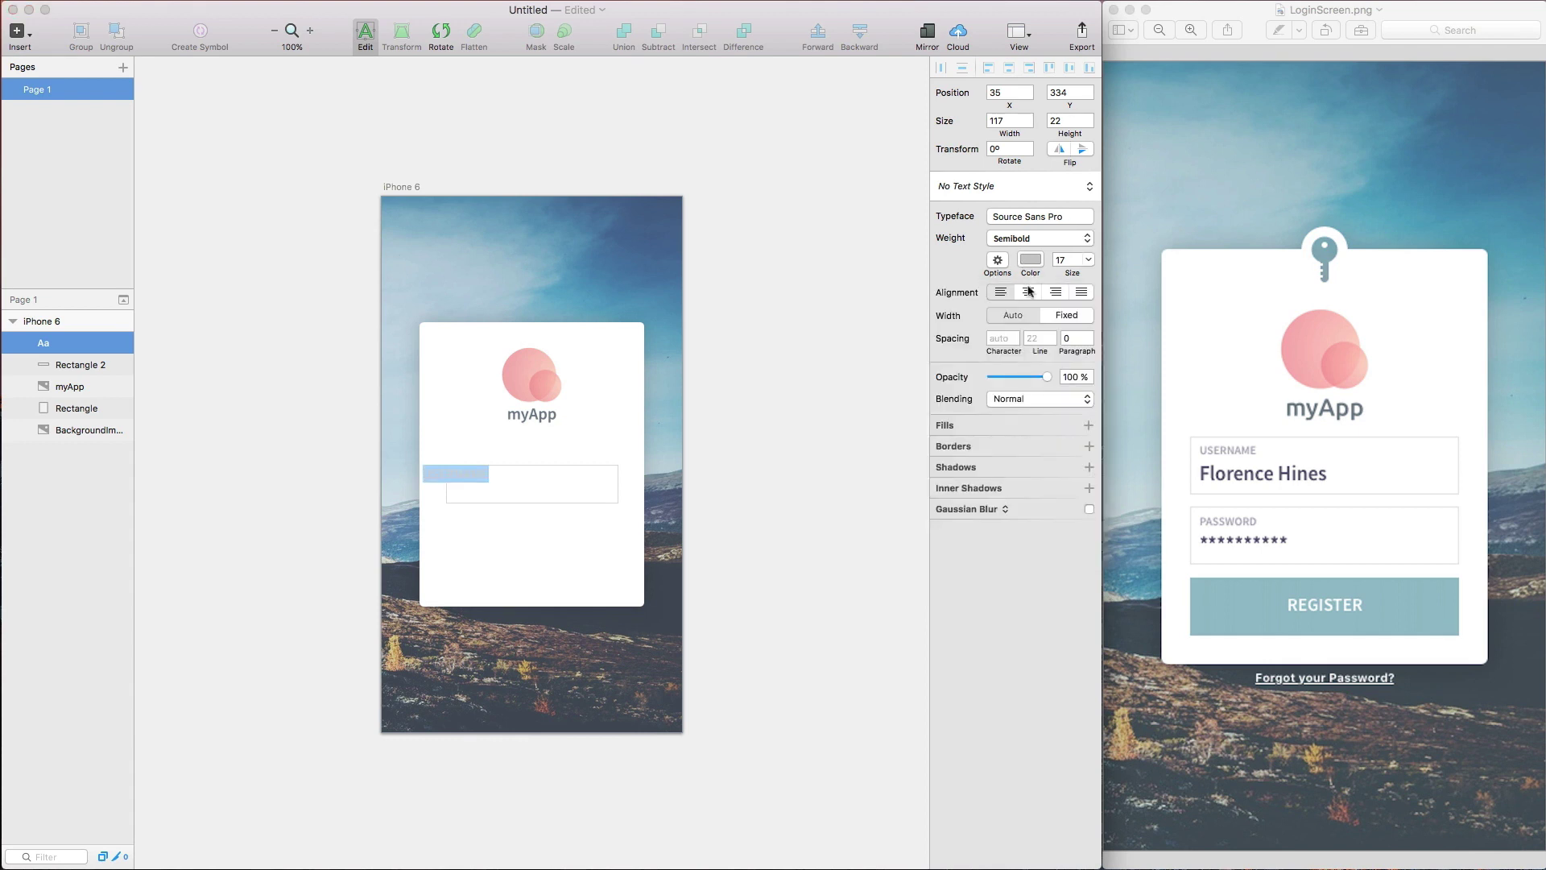
- Set the label to Source Sans Pro size 10 and move it into the box's top-left corner
click(1036, 217)
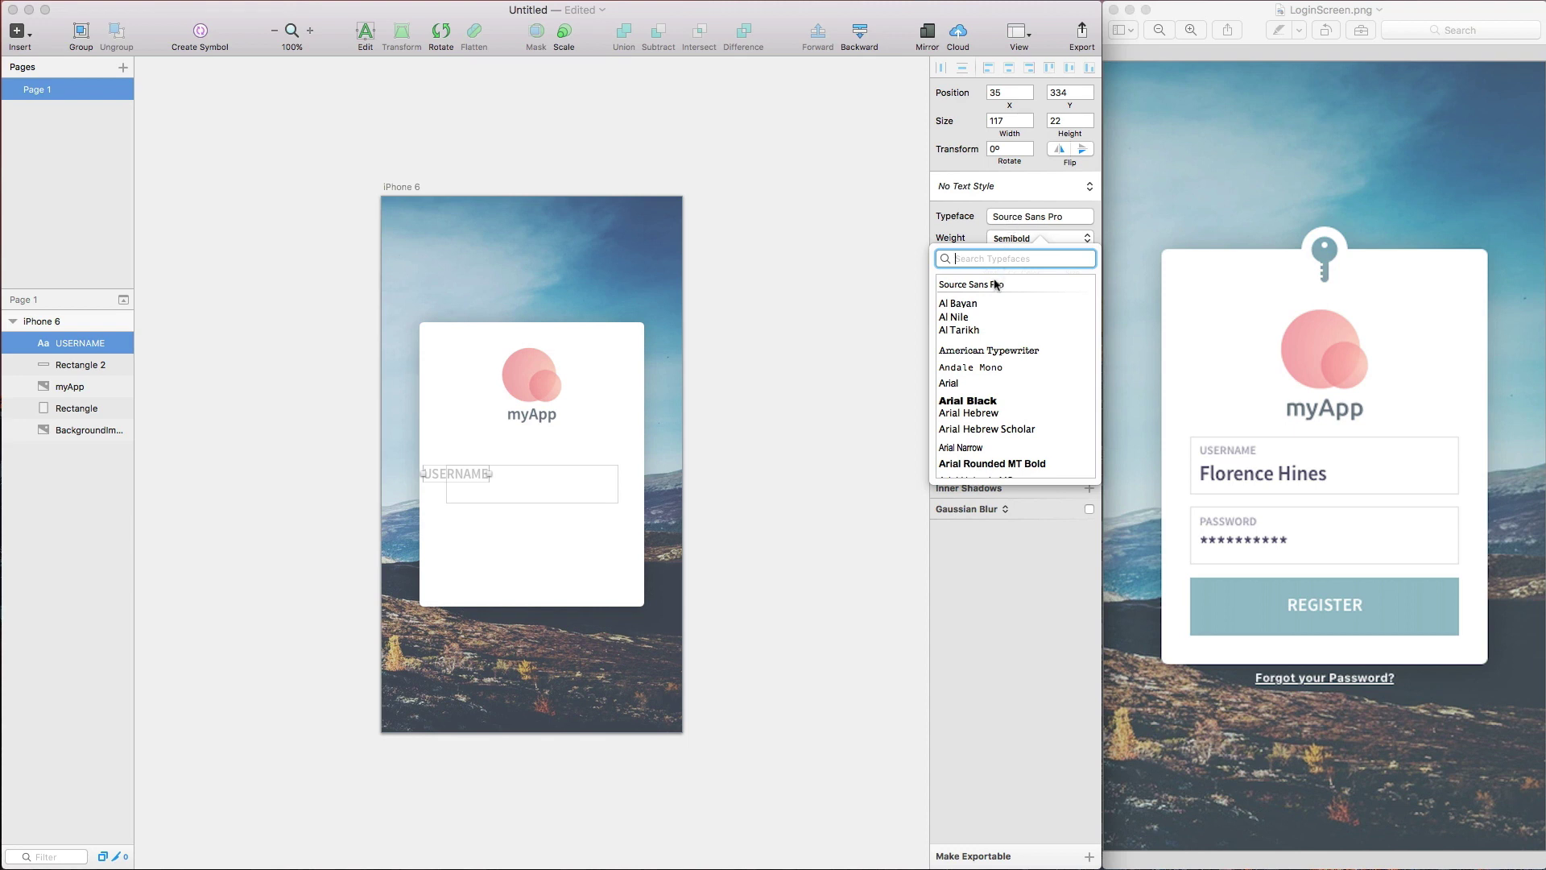
text(sourc)
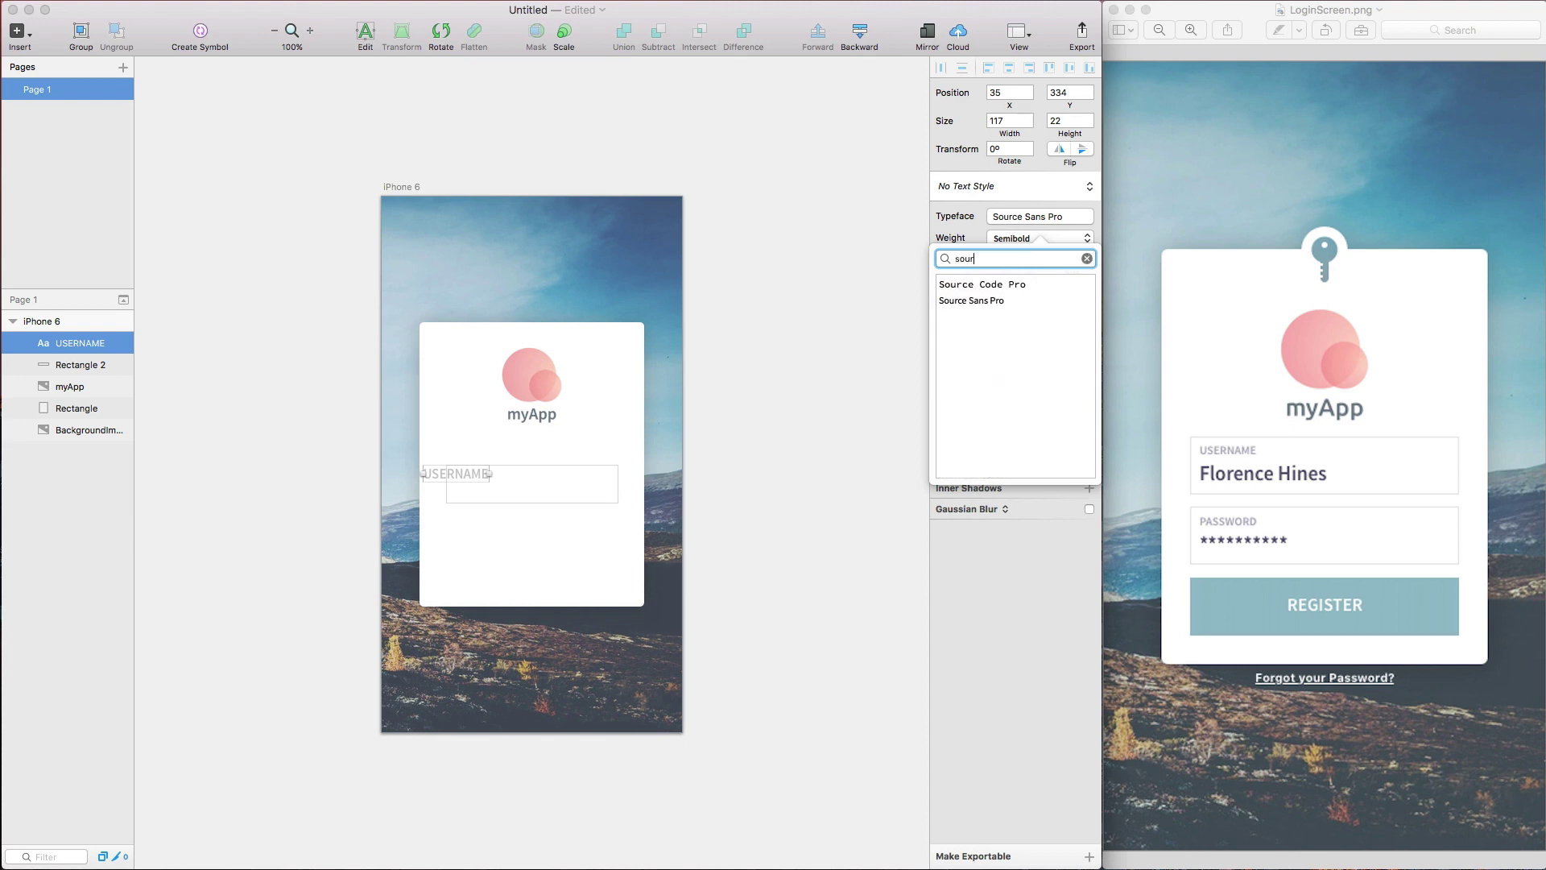
click(993, 306)
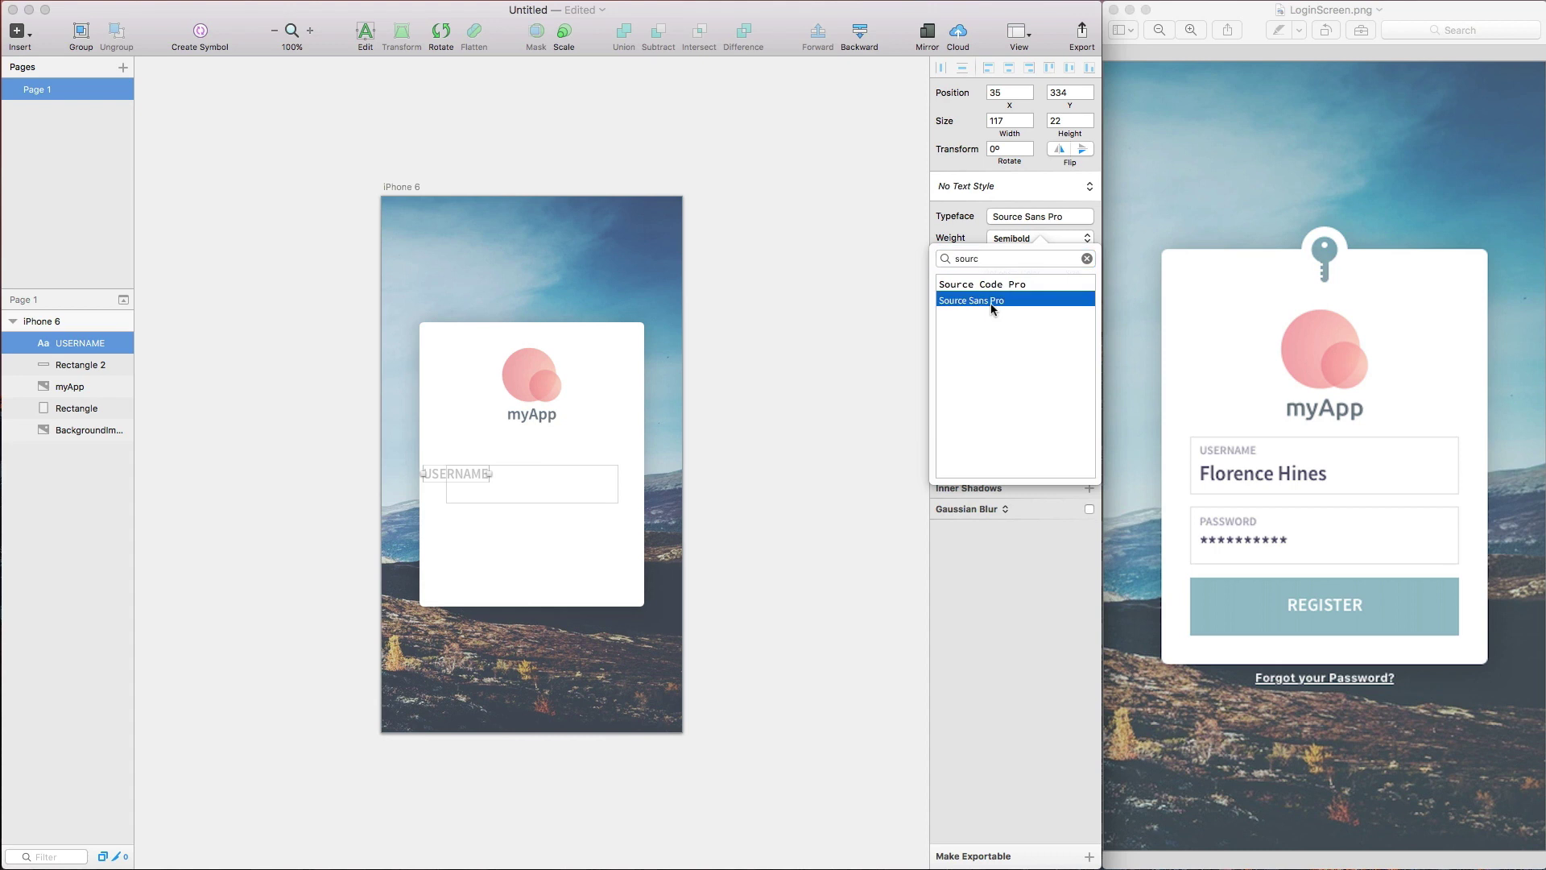
click(993, 306)
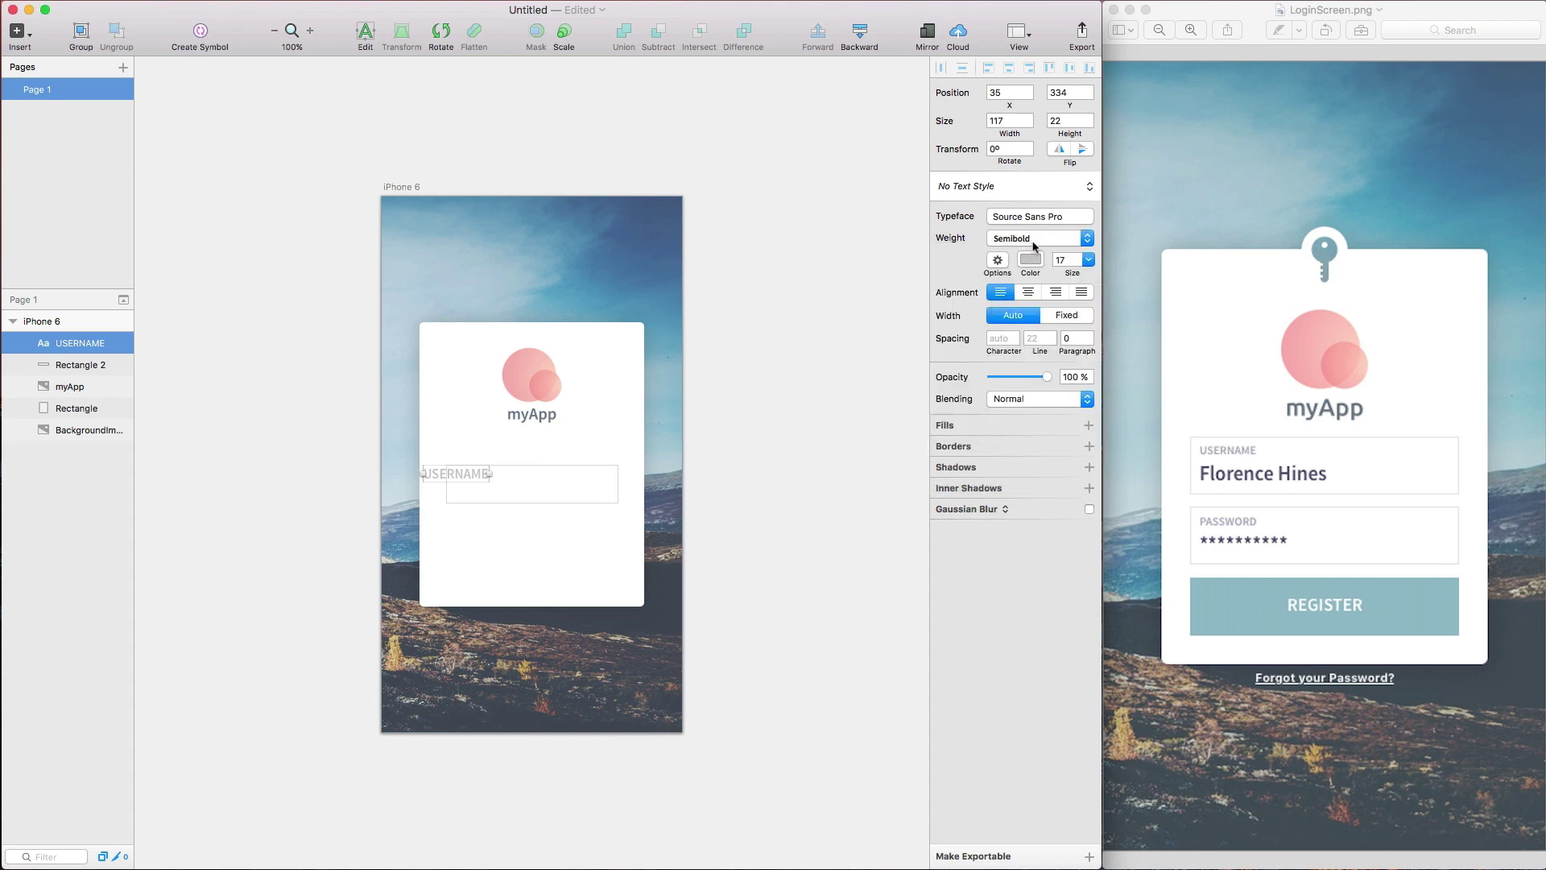
click(1060, 259)
text(10)
key(Return)
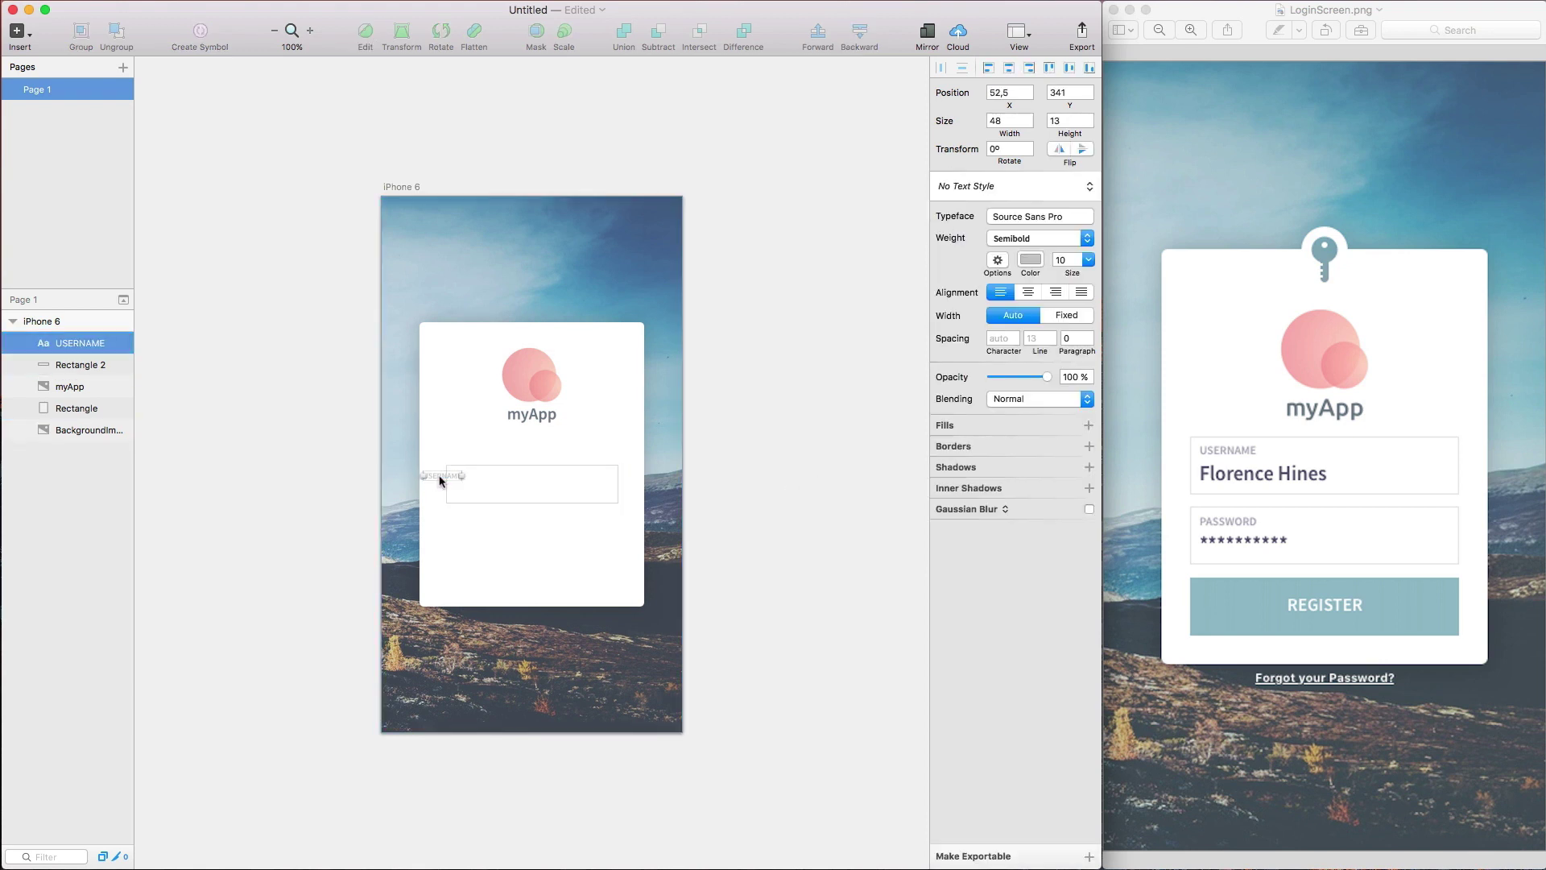
drag(443, 476, 461, 490)
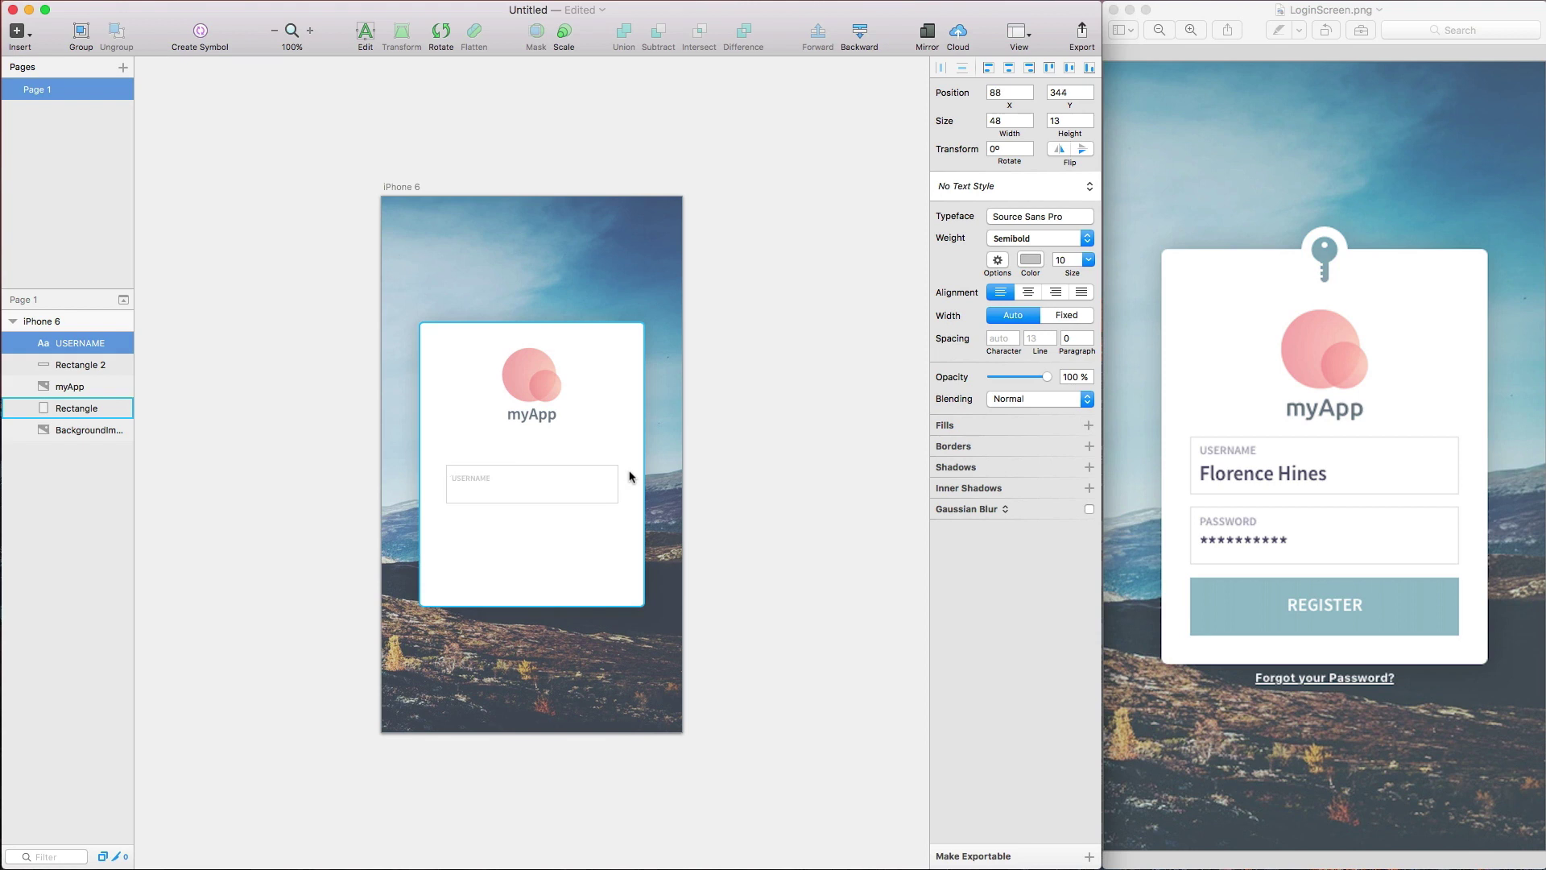
key(Up)
key(Up)
key(Up)
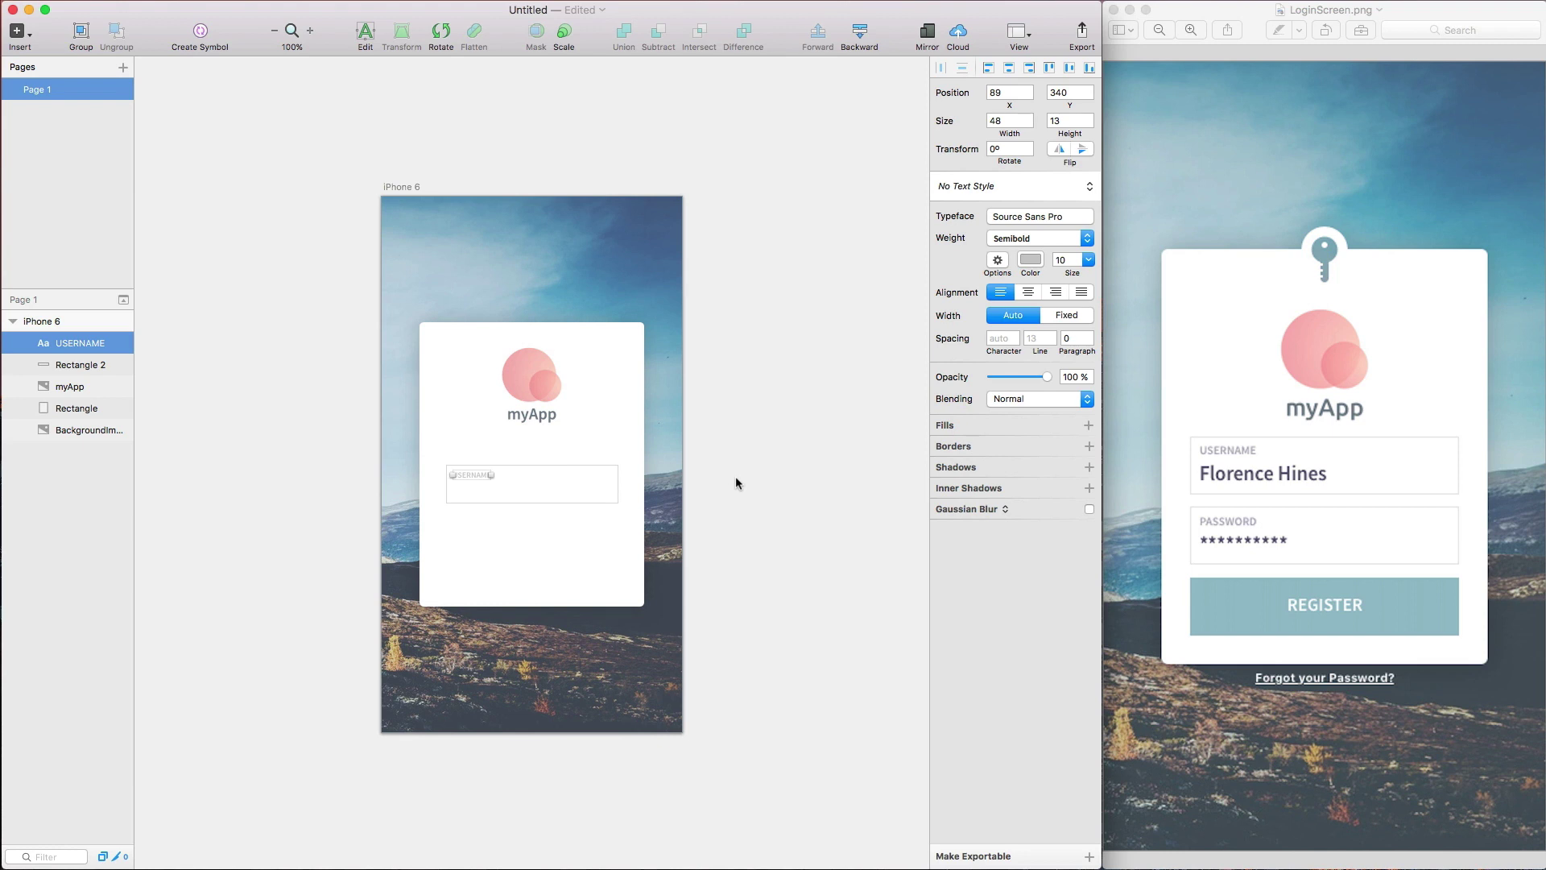
- Add a sample user name text inside the username box at font size 17
key(t)
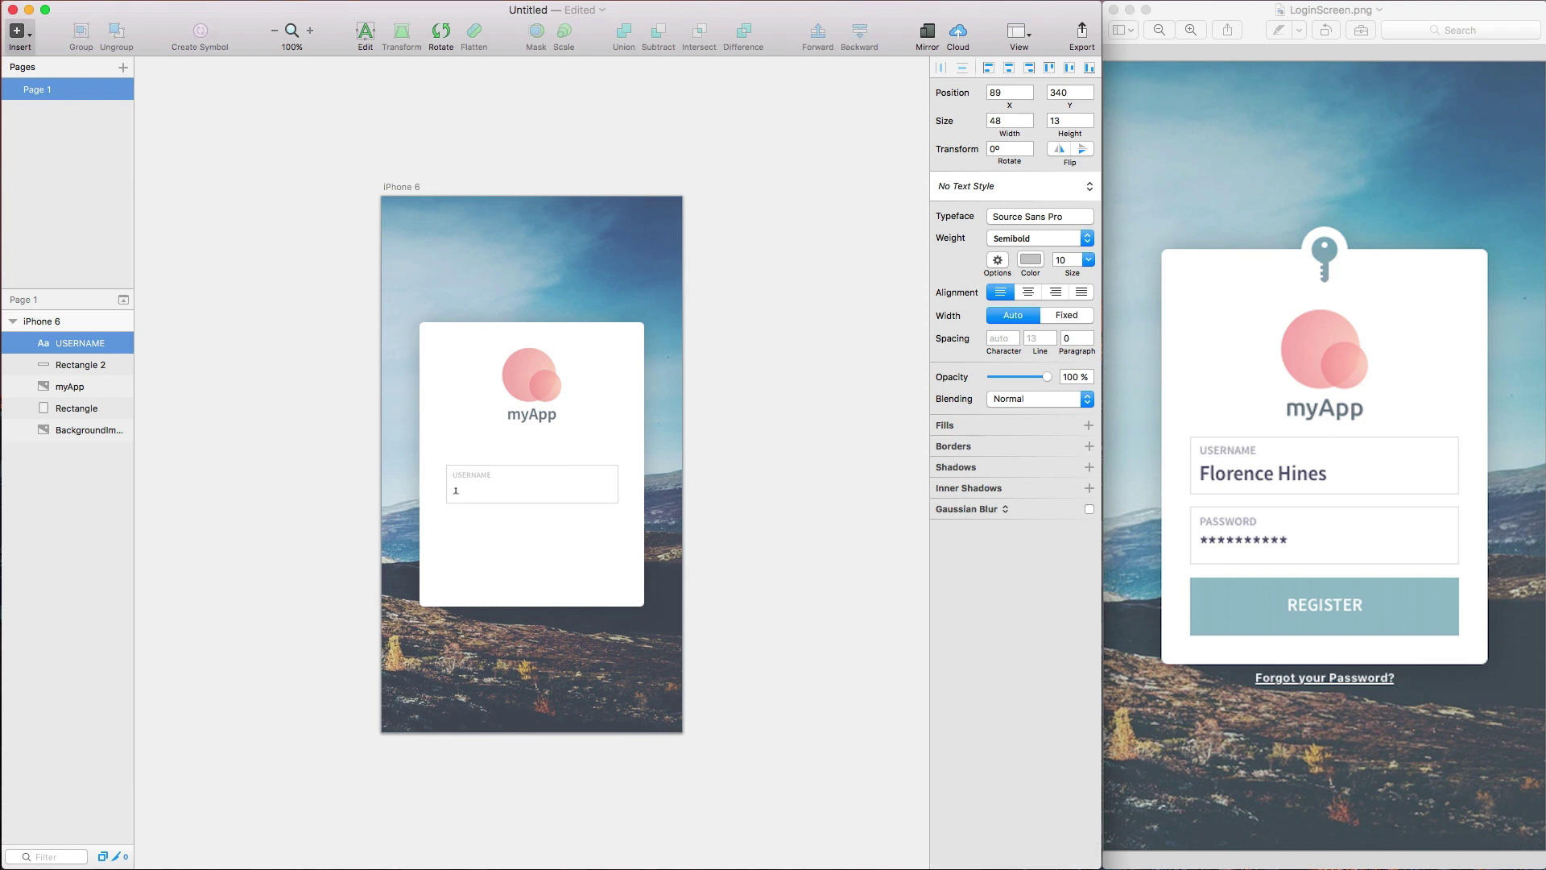
click(457, 491)
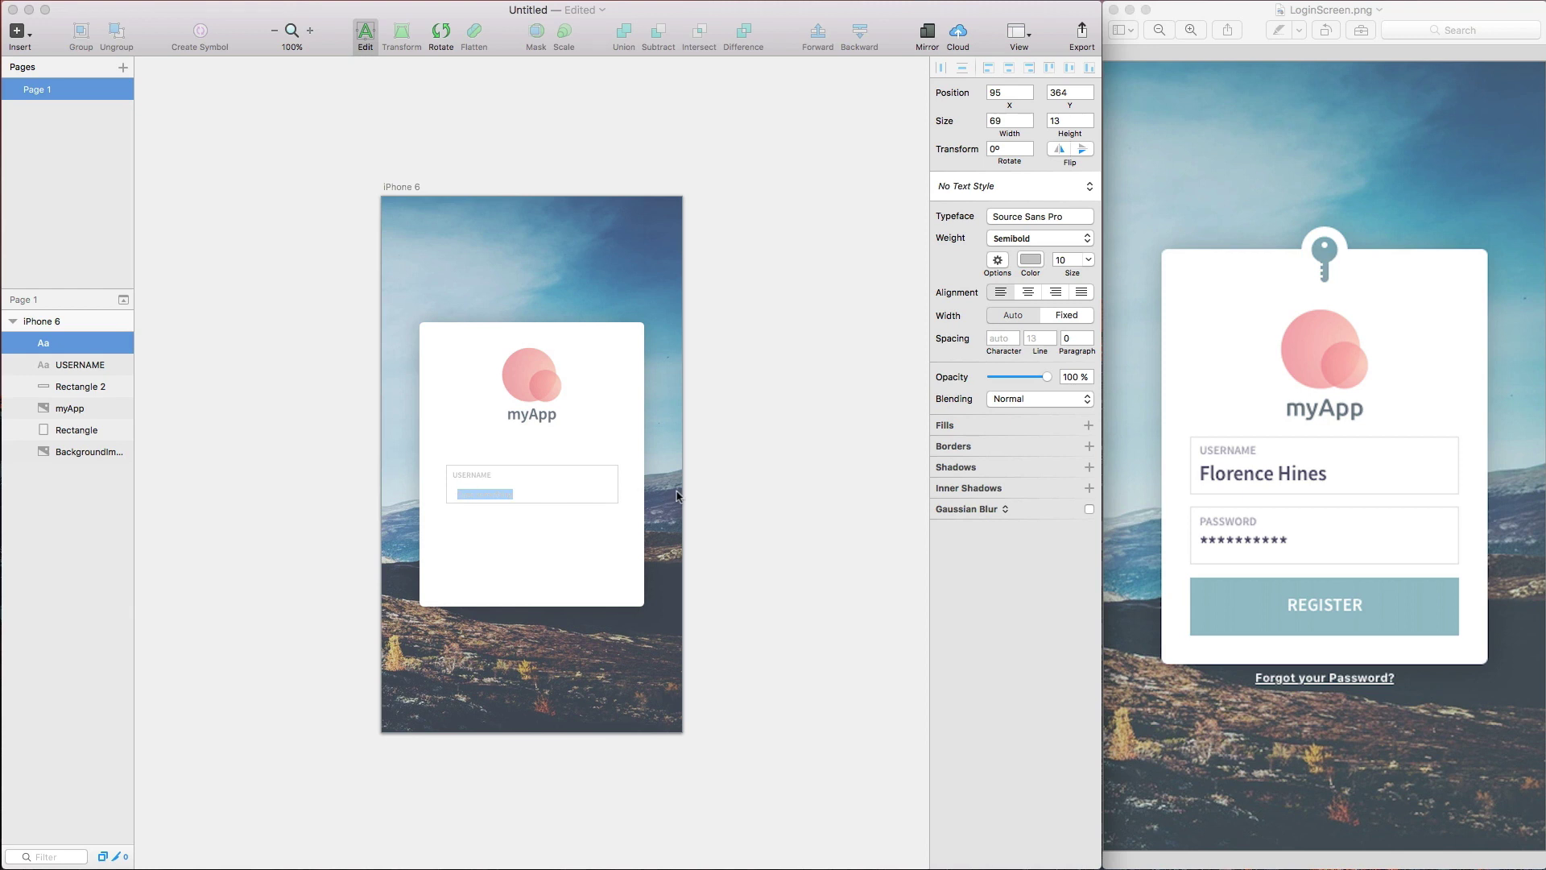
text(Florence Hines)
key(super+a)
click(1068, 259)
key(BackSpace)
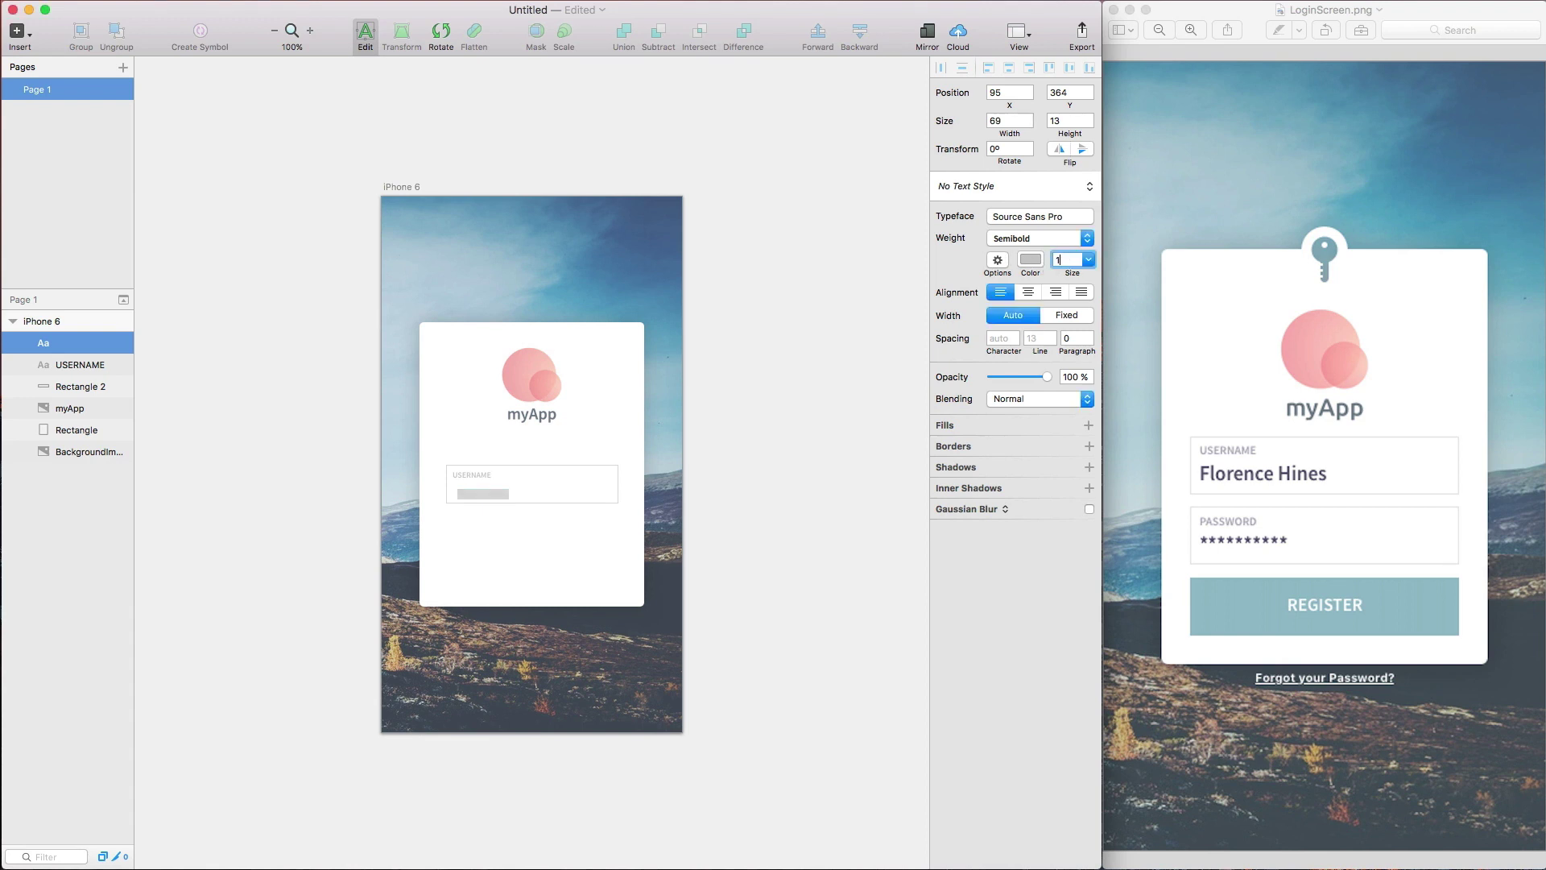
text(7)
key(Return)
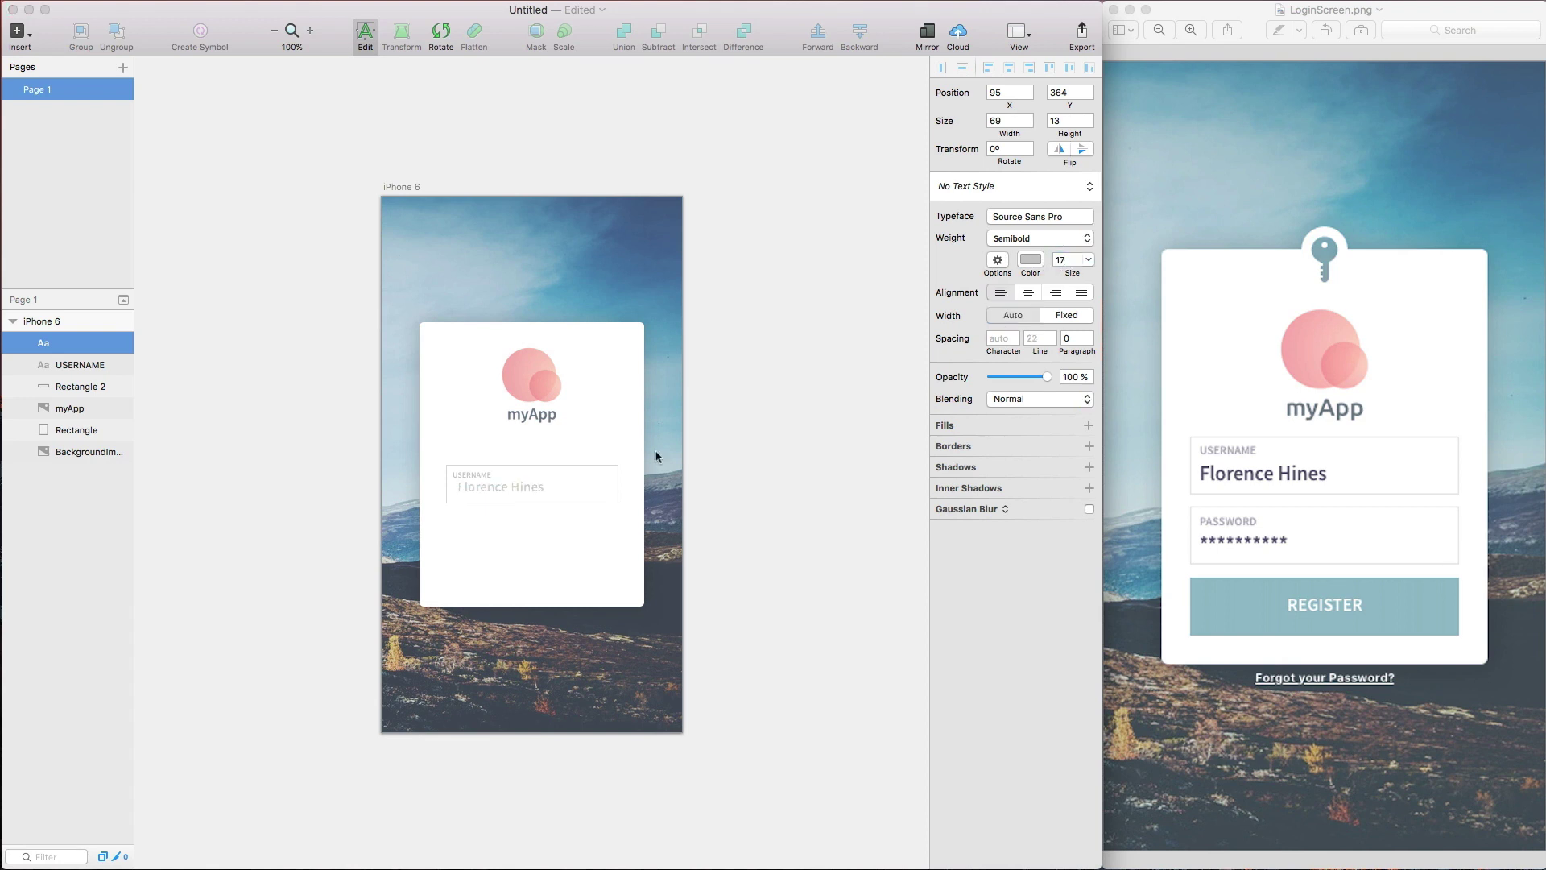
- Colour the name dark slate 6E798F and align it just under the USERNAME label
double_click(505, 483)
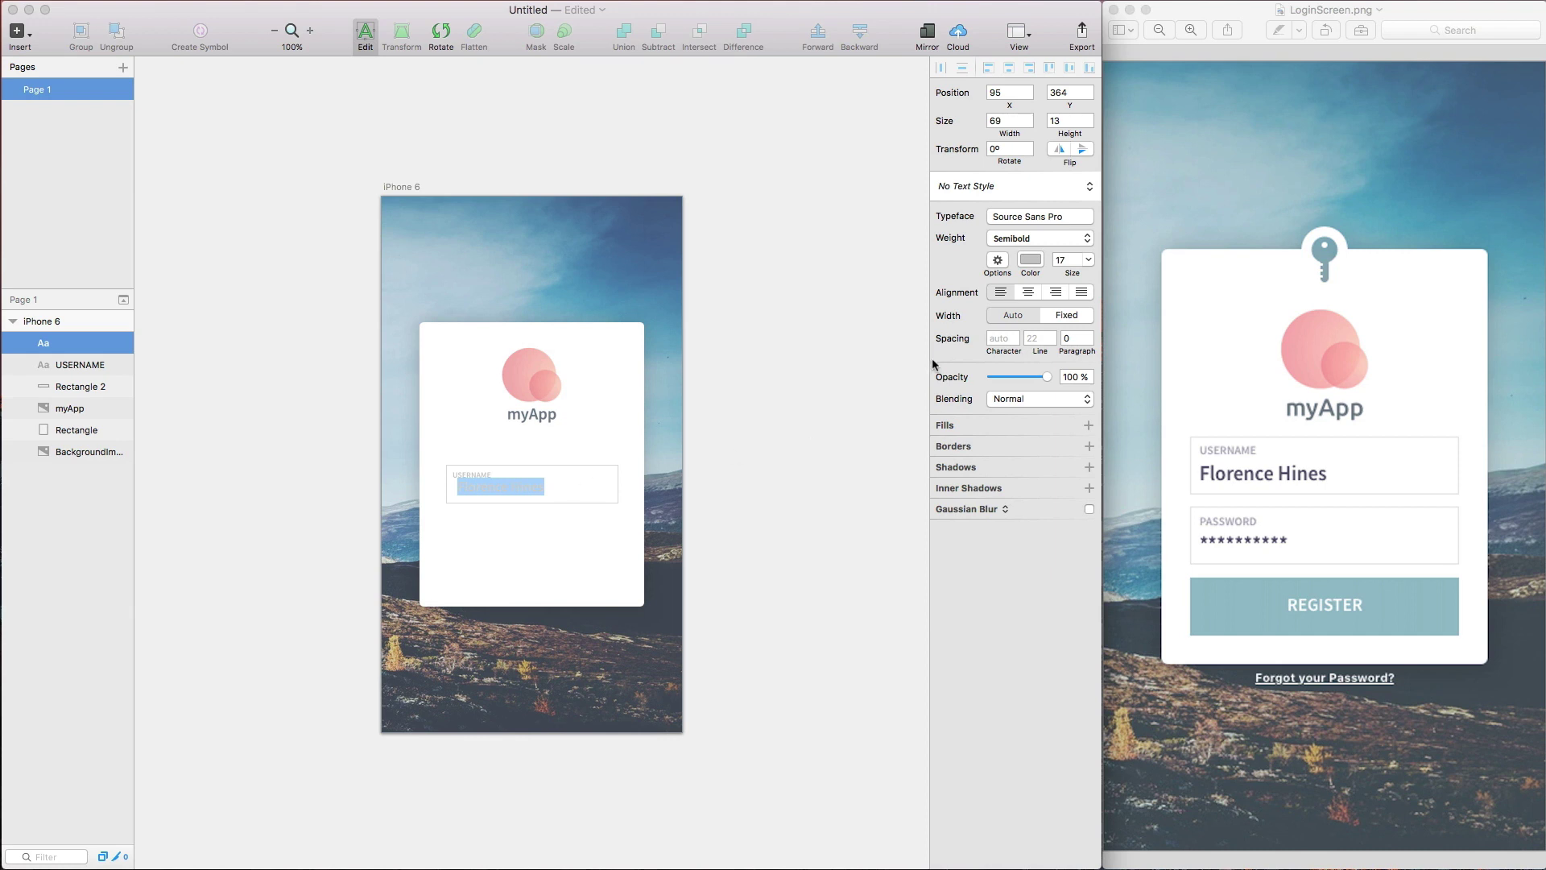
click(1026, 261)
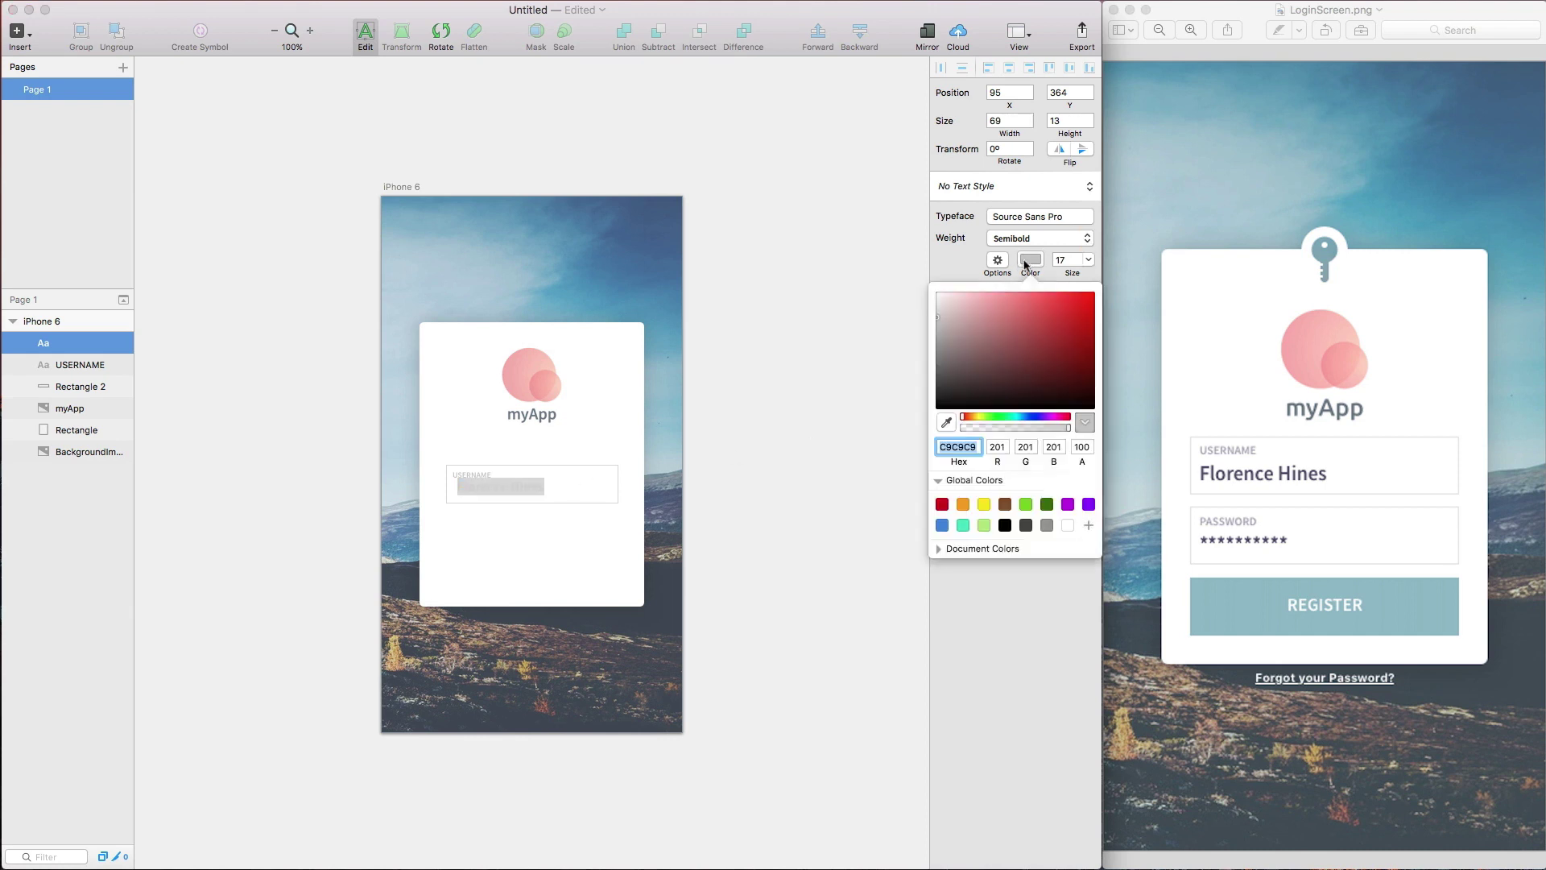
click(946, 422)
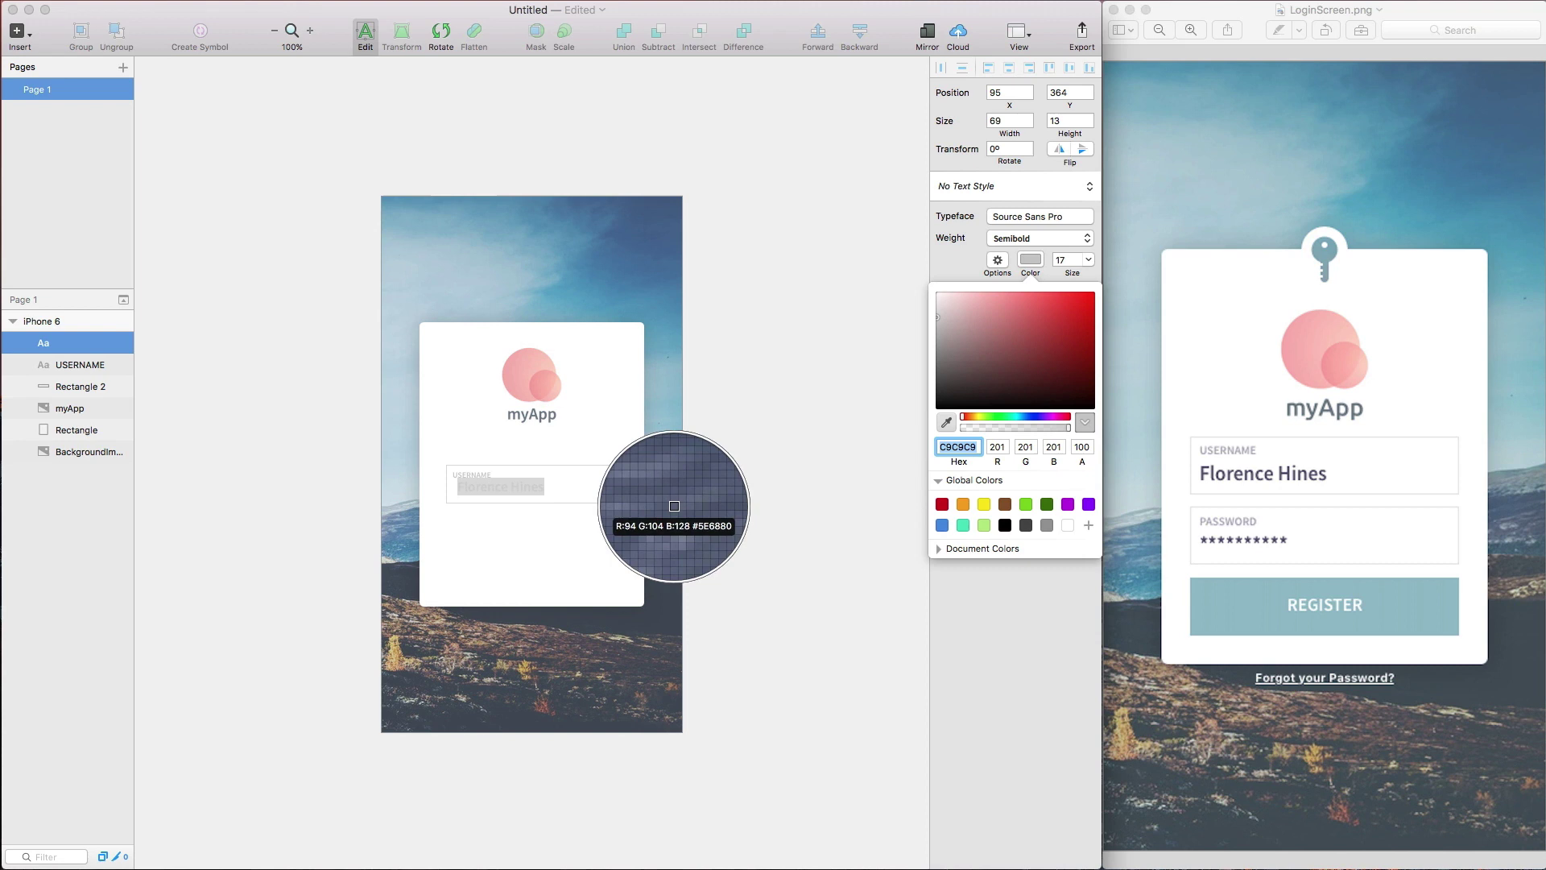
click(680, 514)
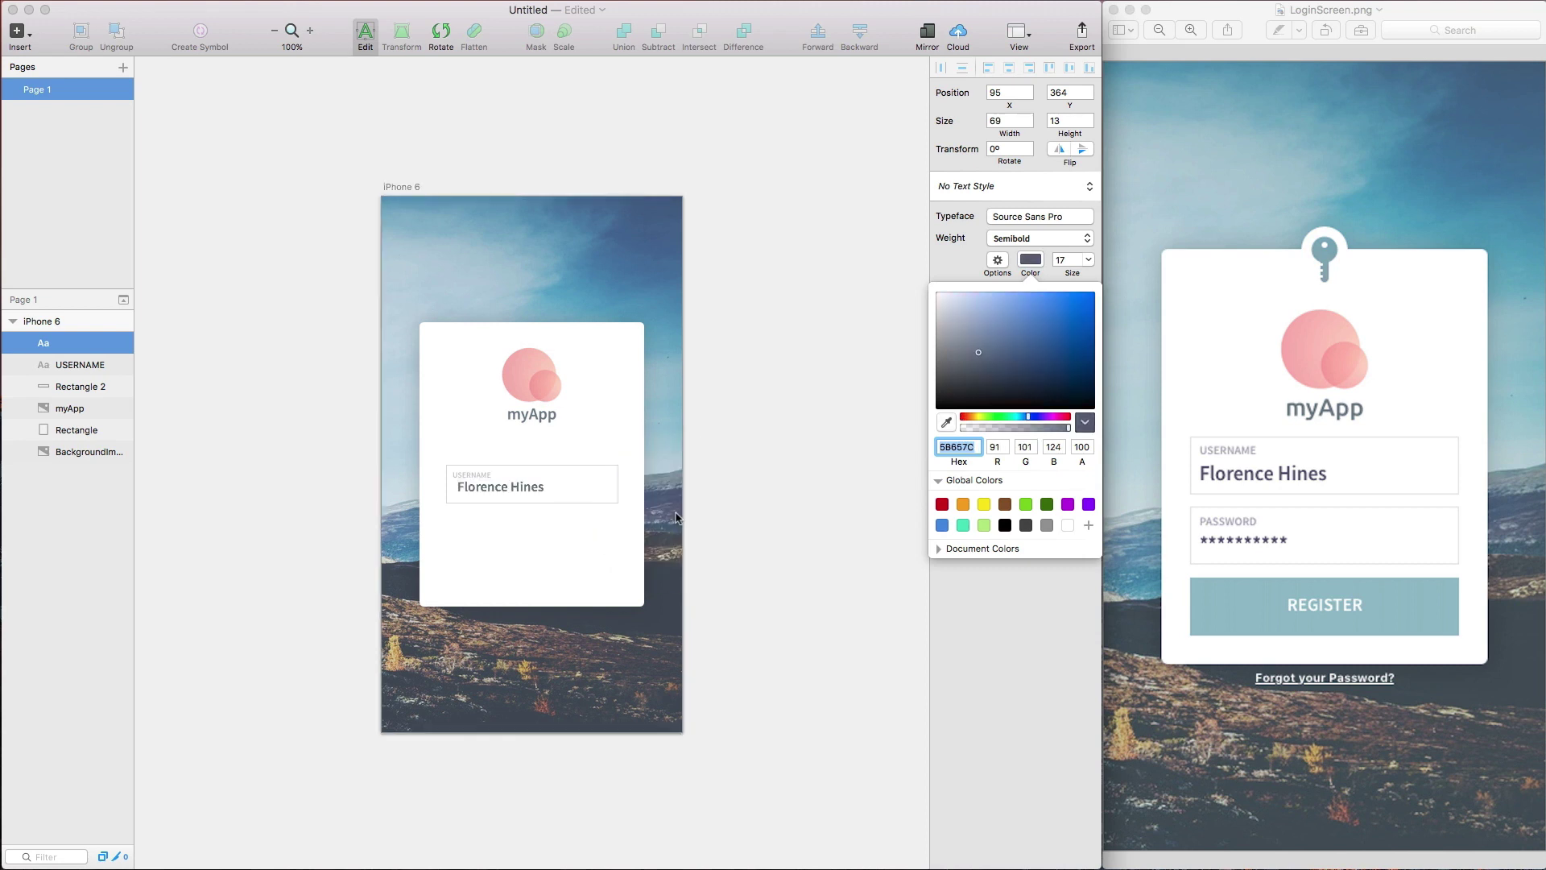
double_click(527, 493)
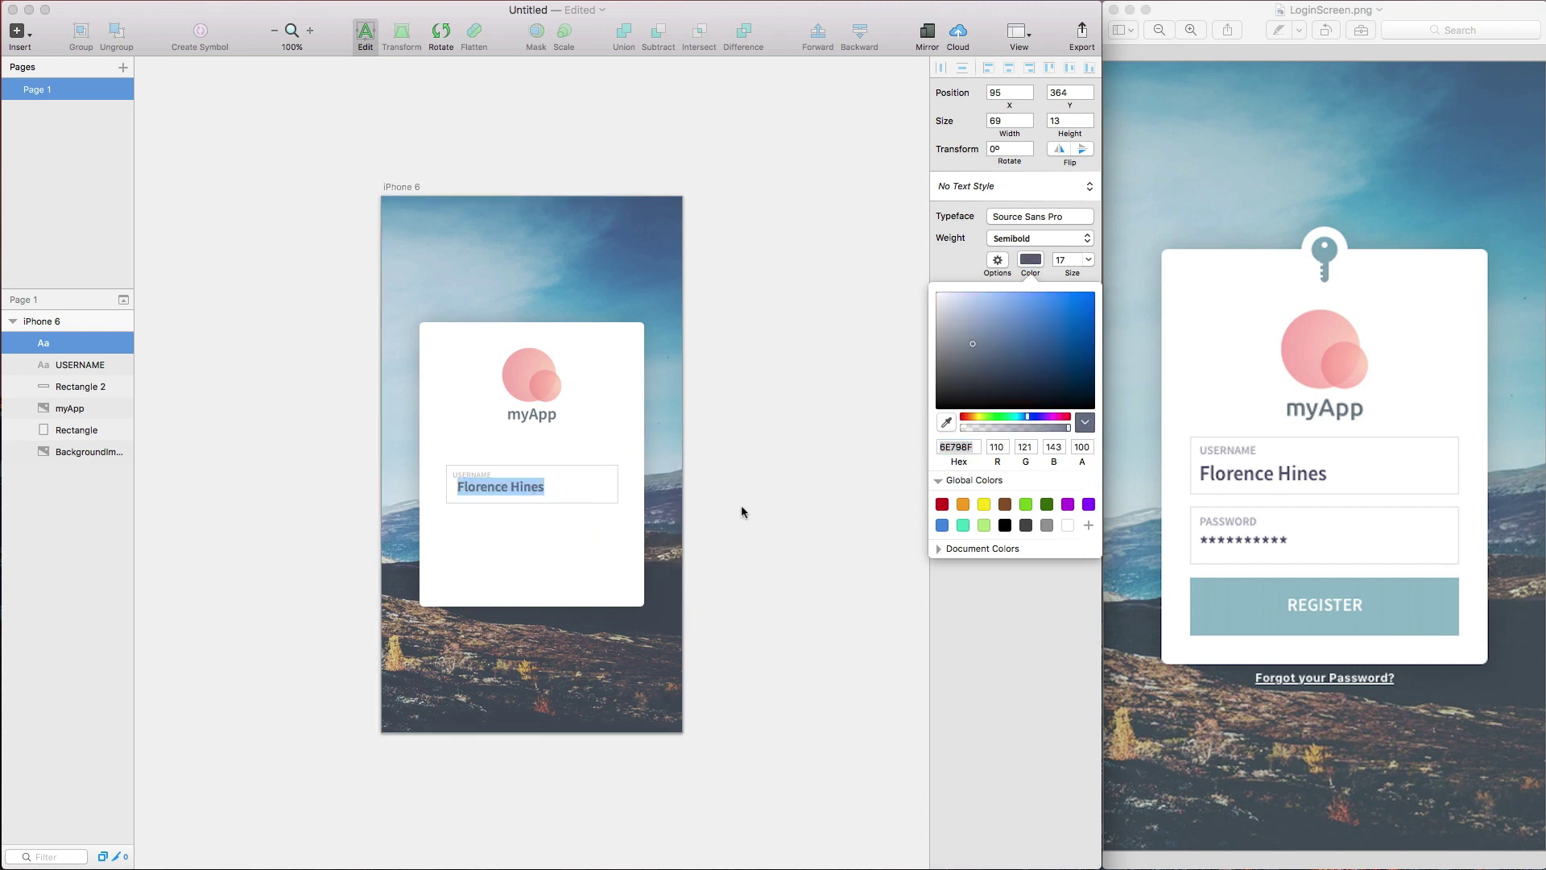
key(Escape)
drag(510, 488, 510, 492)
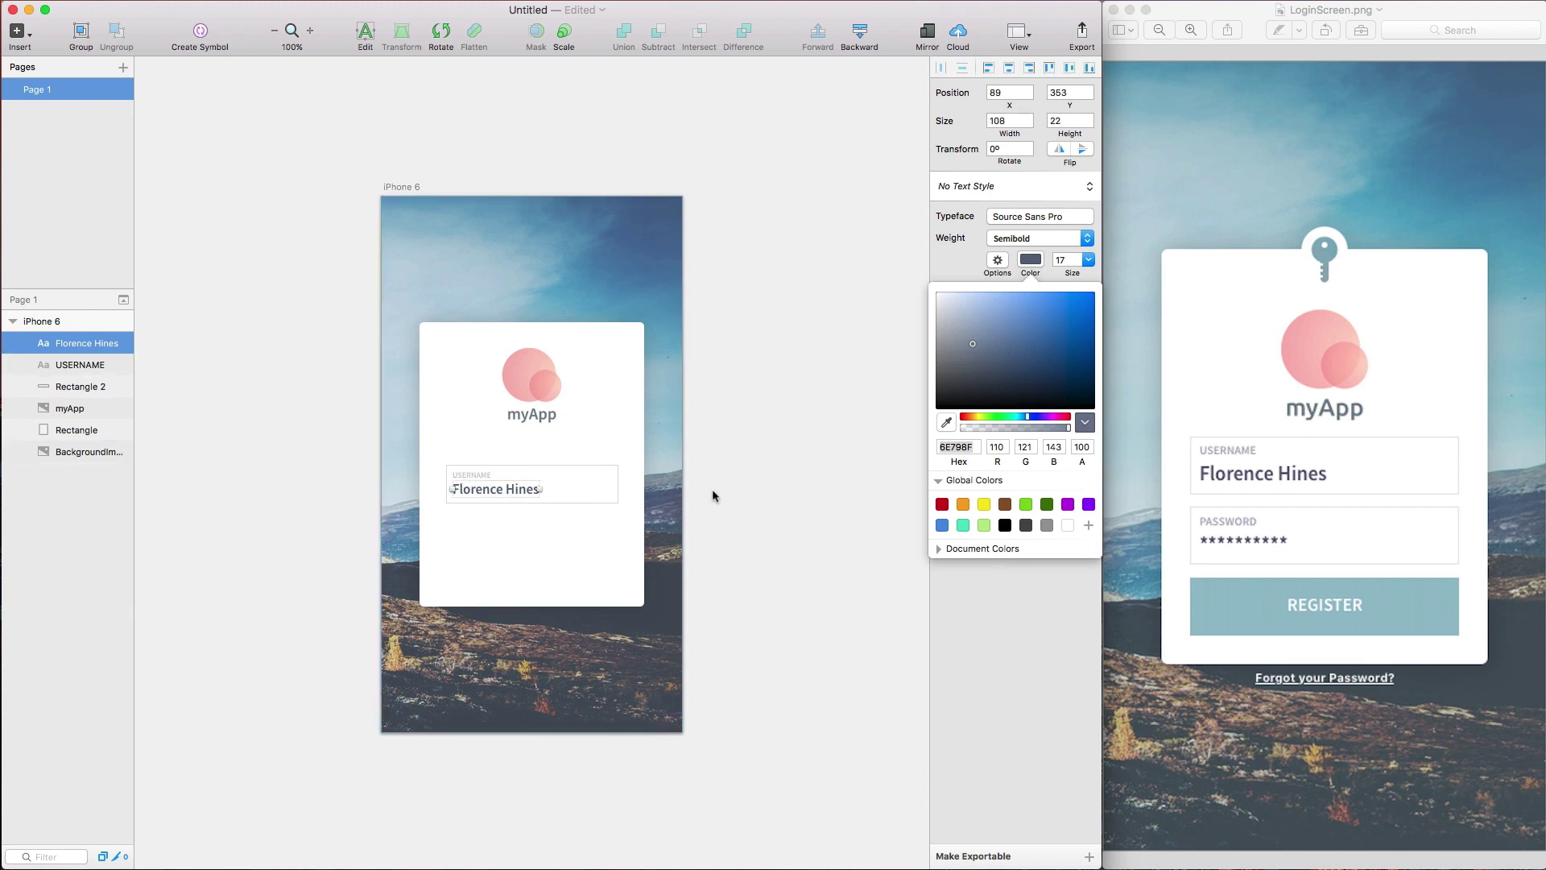
key(Down)
key(Down)
click(746, 486)
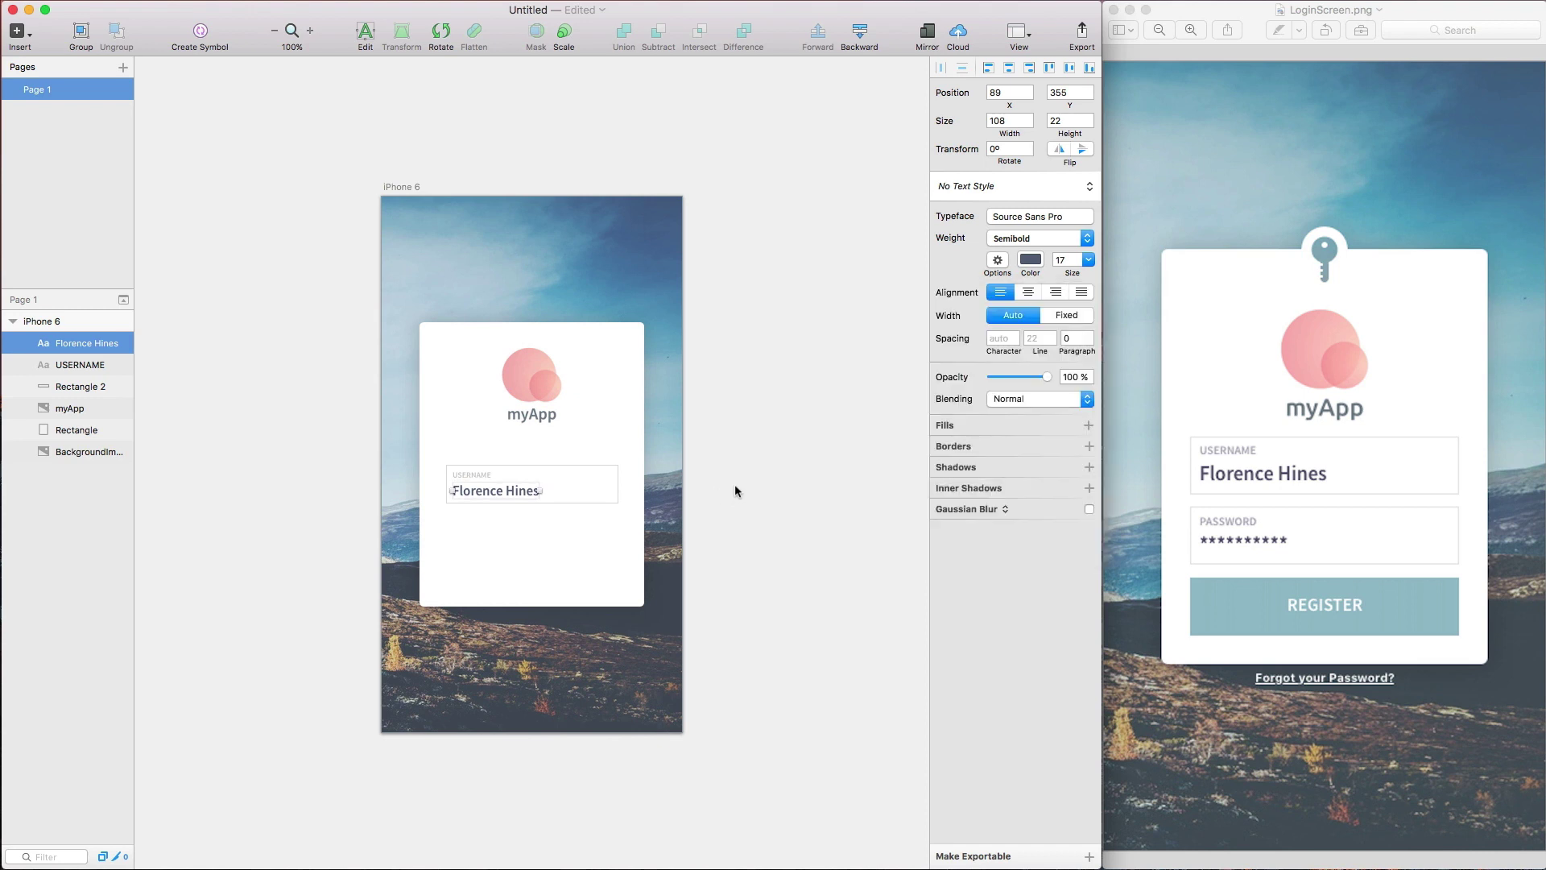
scroll(736, 487, down, 1)
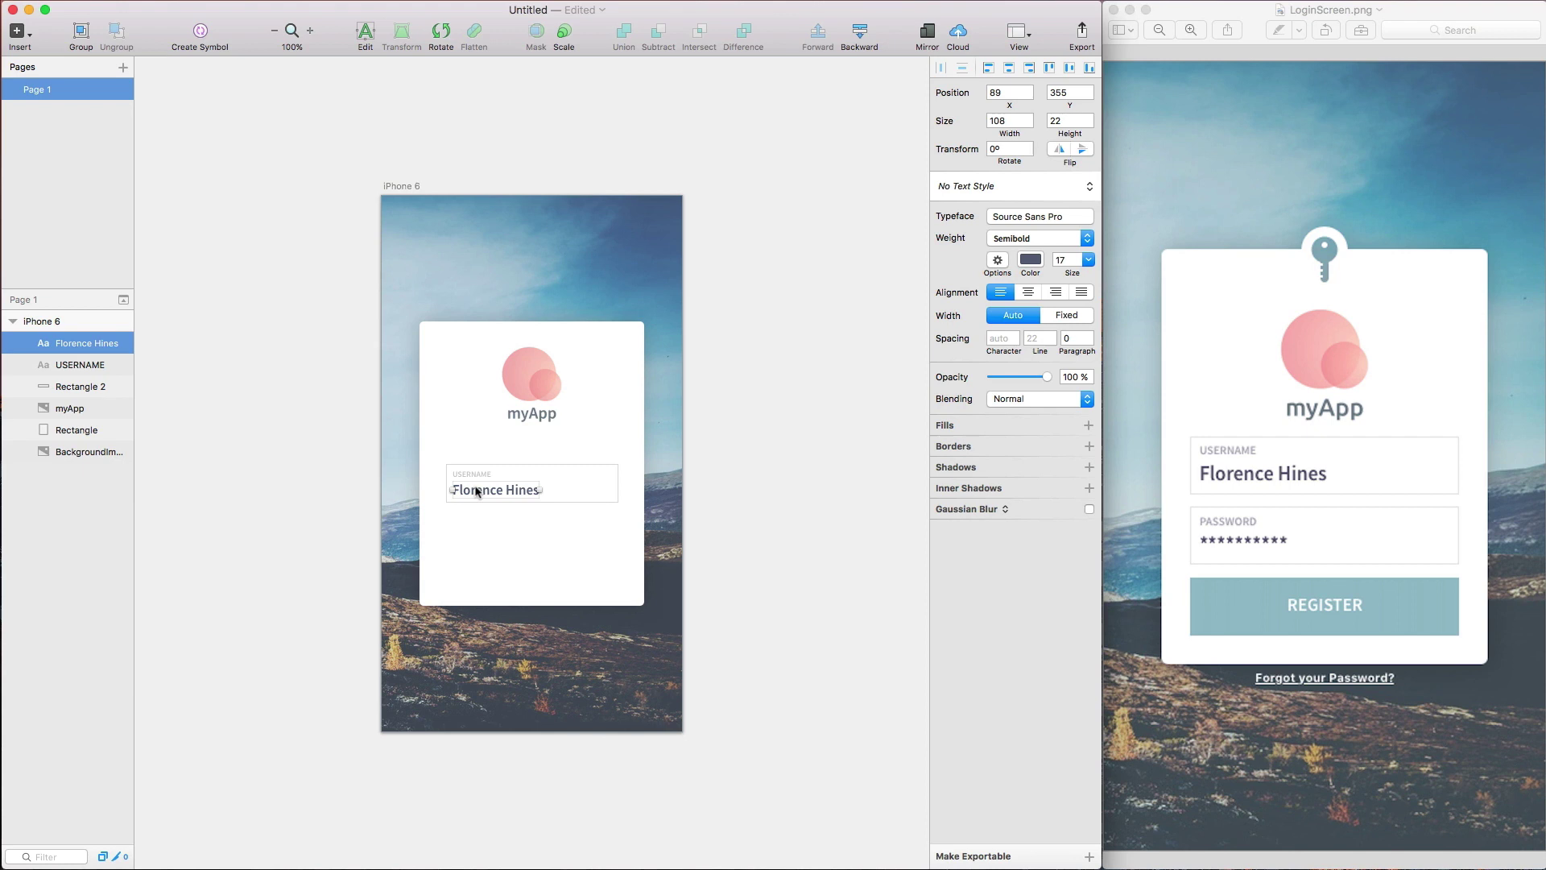
- Duplicate the username field's label, text and box and move the copy below it
shift+click(75, 389)
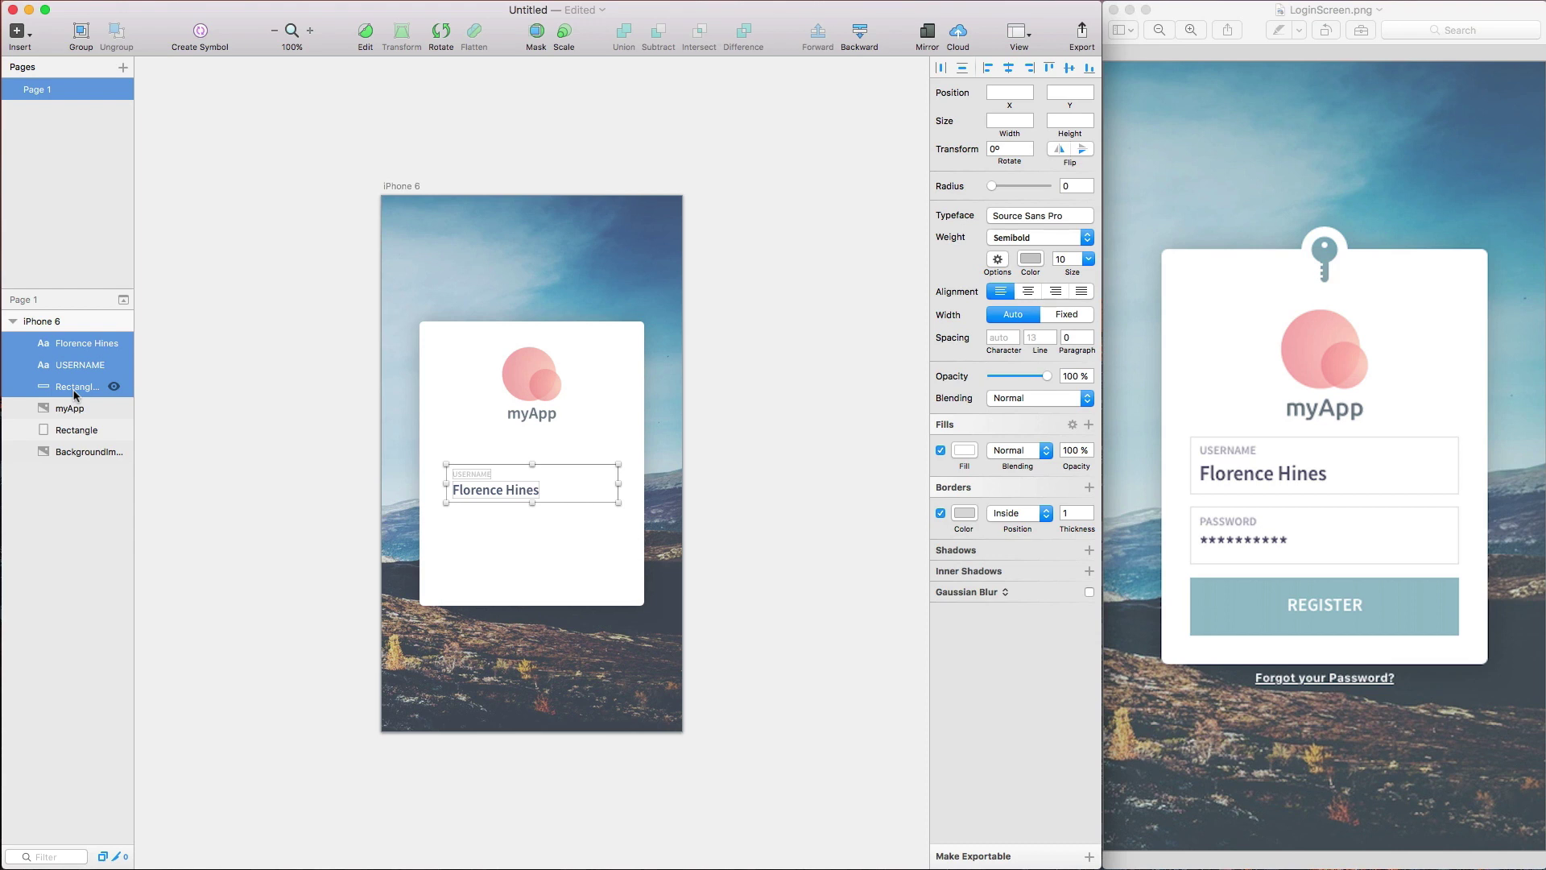
key(super+d)
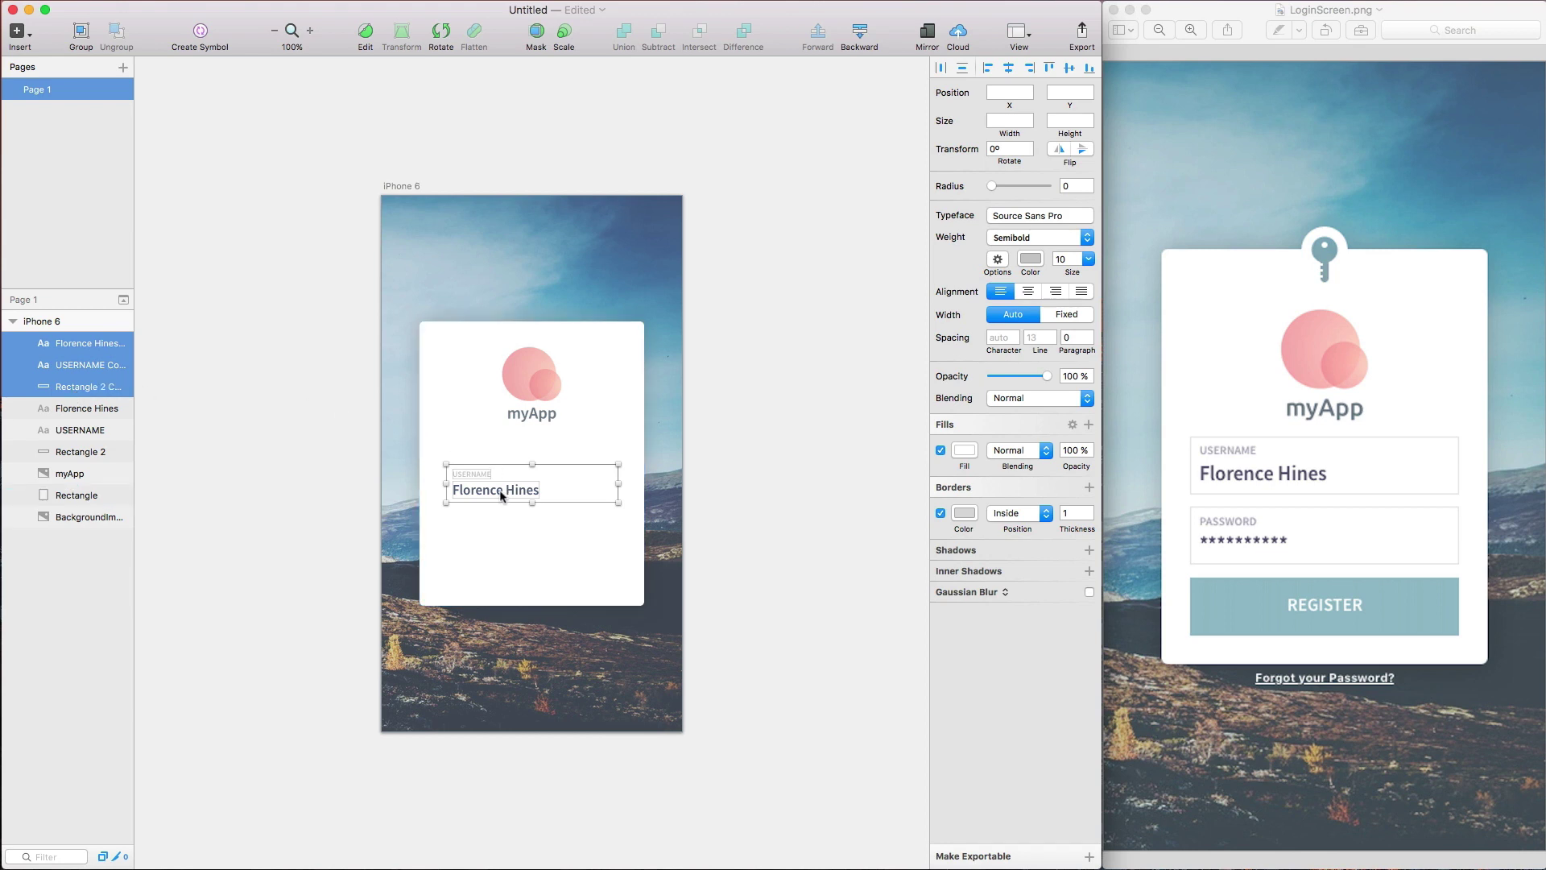
drag(501, 494, 494, 545)
click(484, 538)
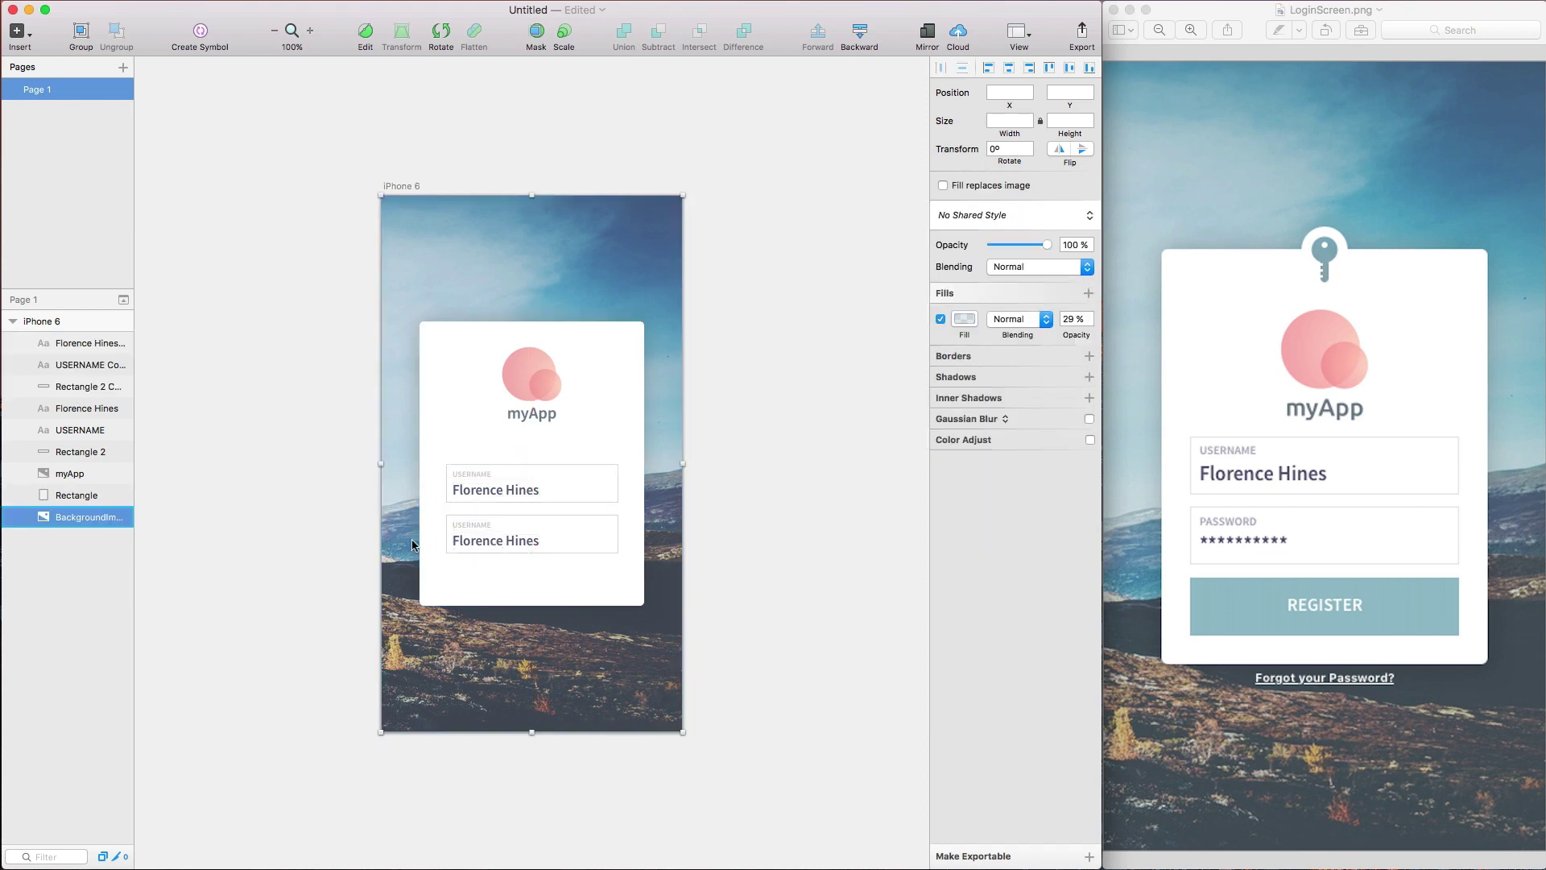
- Change the copy's label to PASSWORD and its value to a row of asterisks
click(475, 532)
double_click(475, 532)
key(BackSpace)
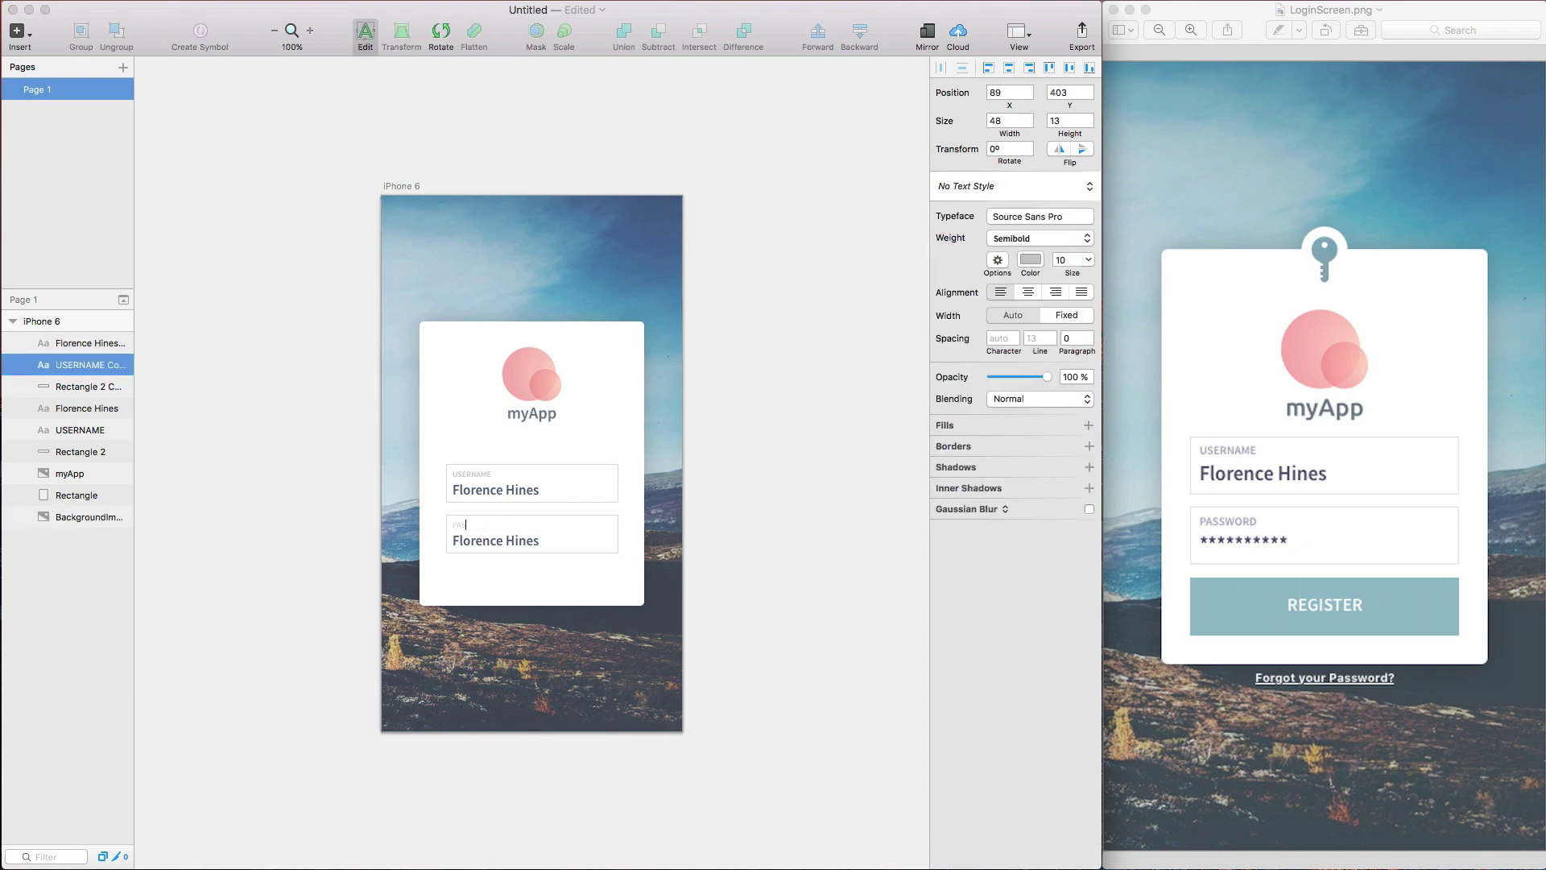
double_click(480, 541)
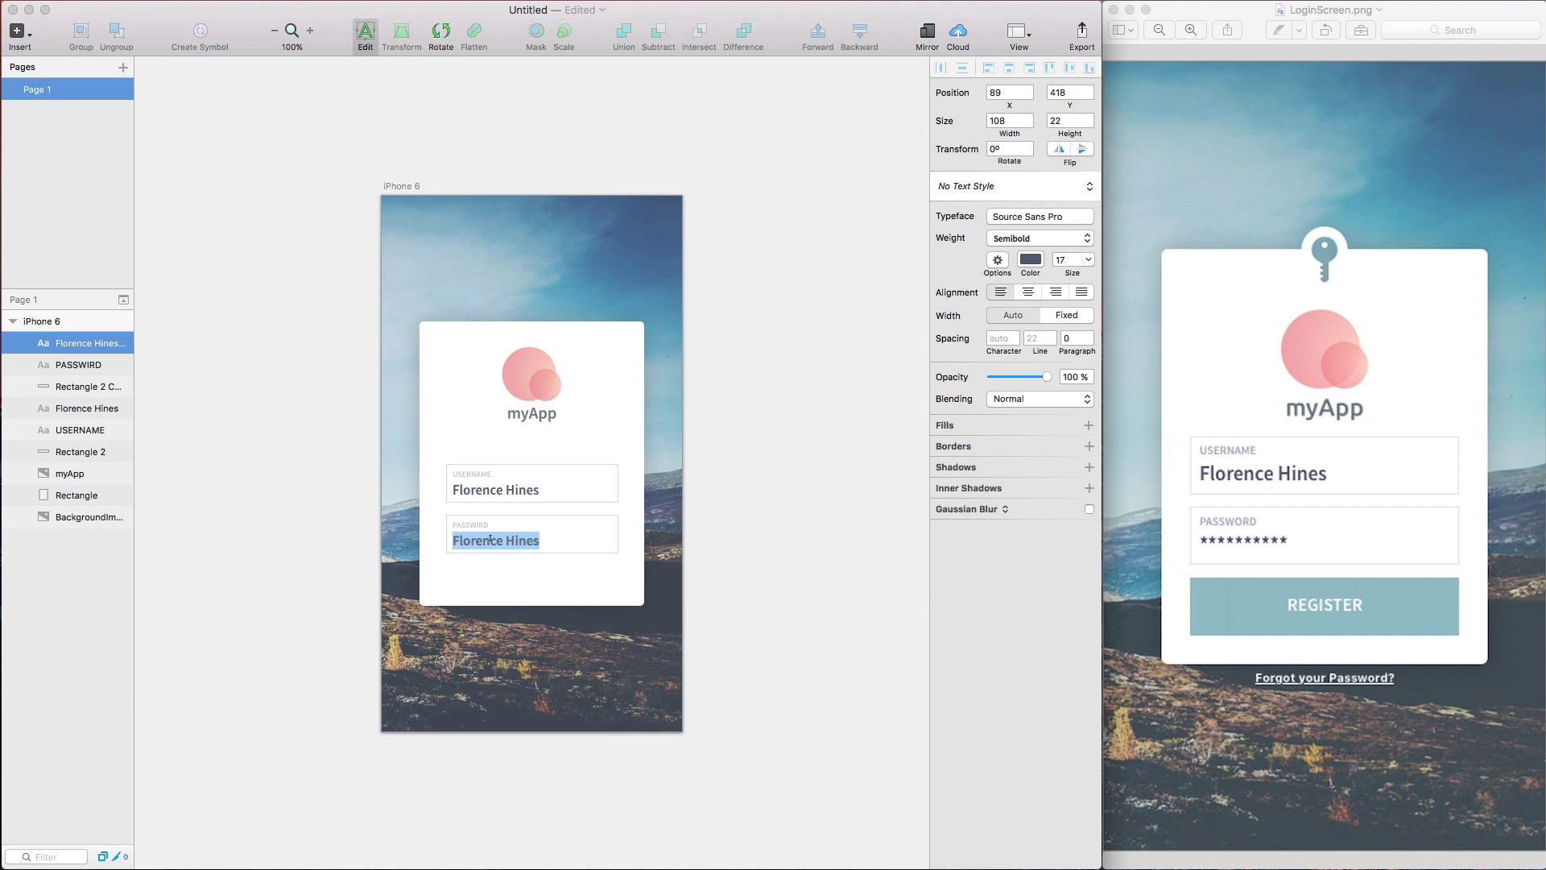
text(********)
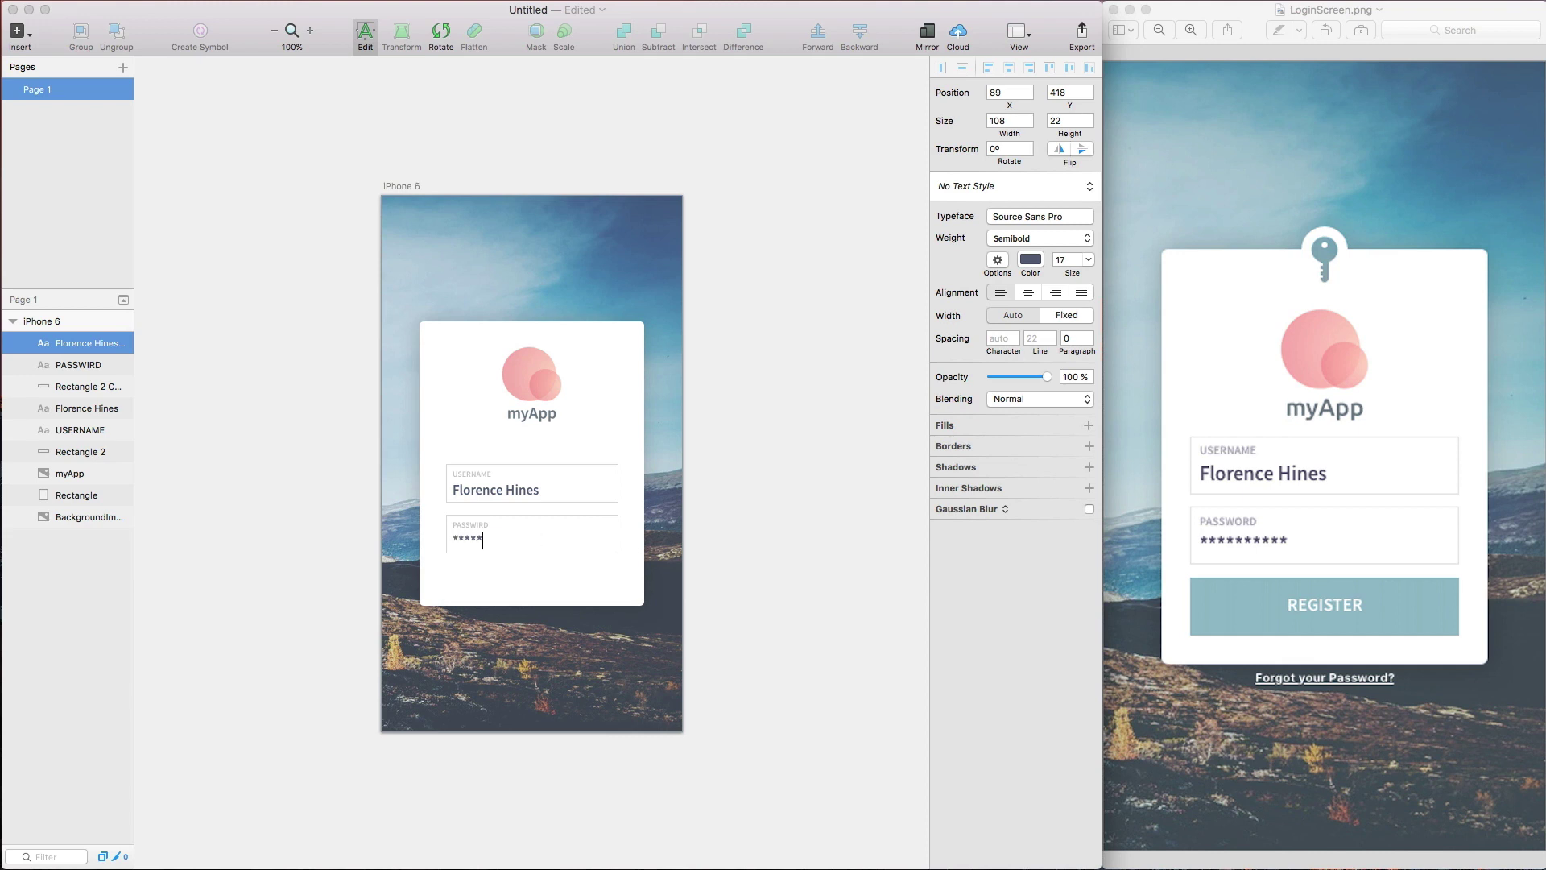
text(***)
click(765, 537)
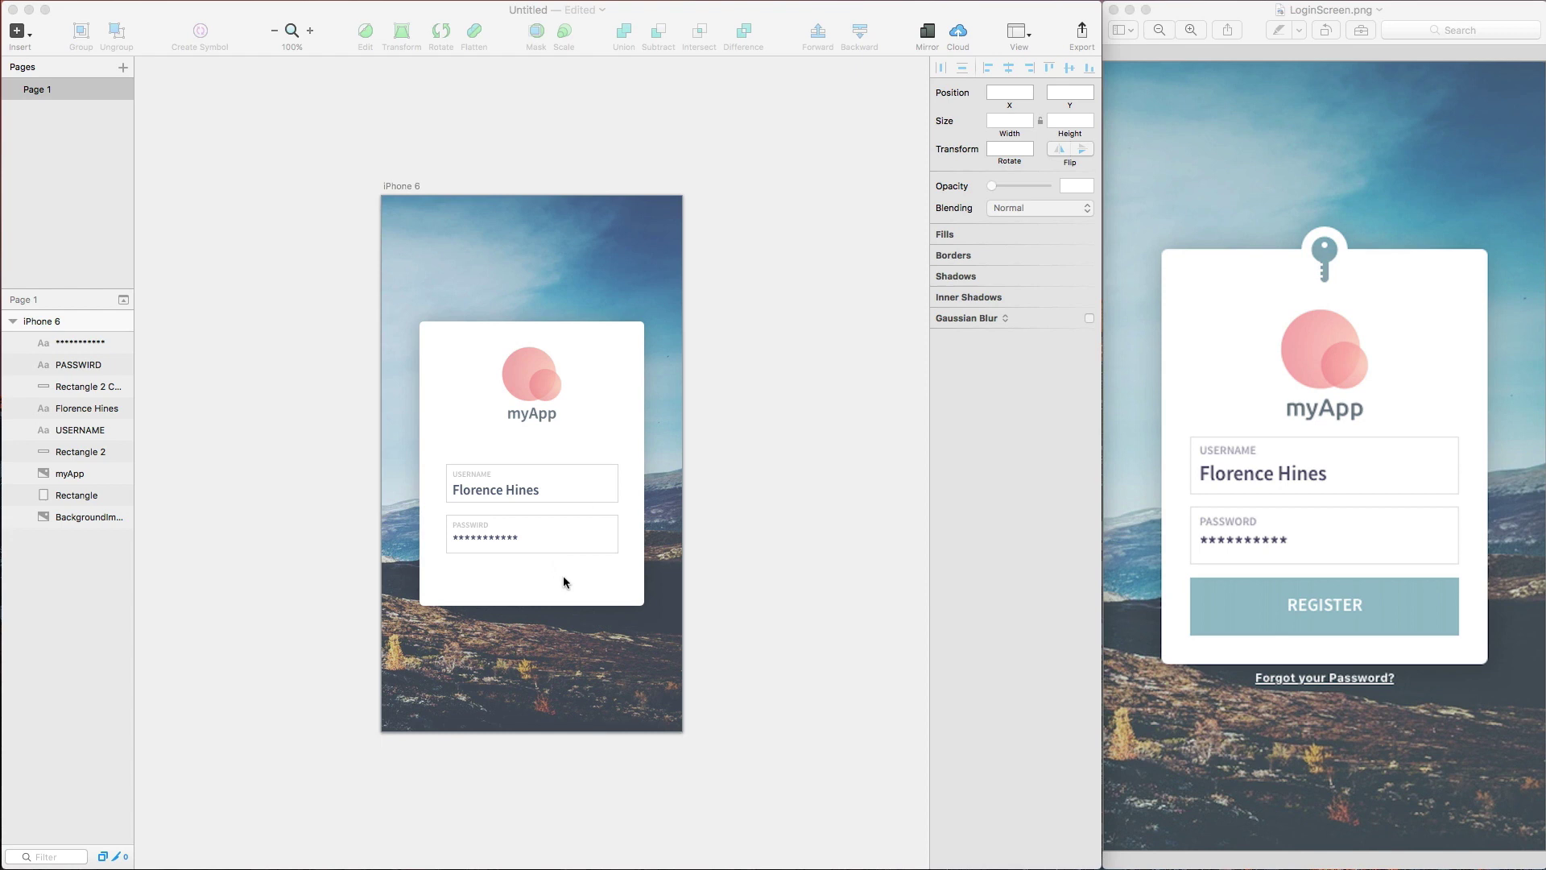
- Draw a borderless 48 px high button rectangle just below the password field
click(449, 577)
key(r)
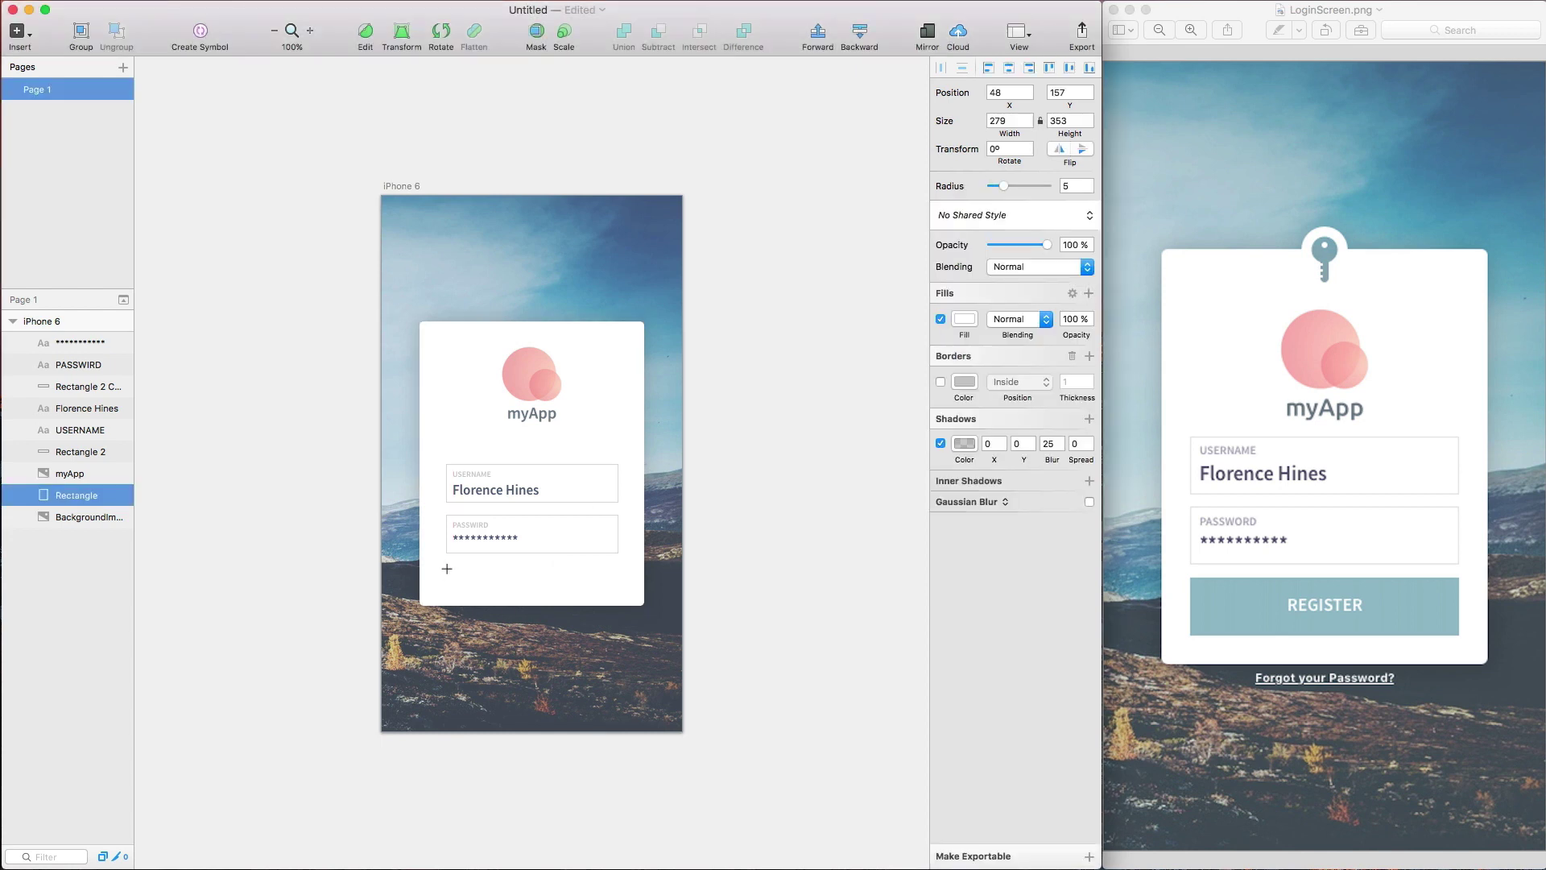
drag(446, 567, 618, 598)
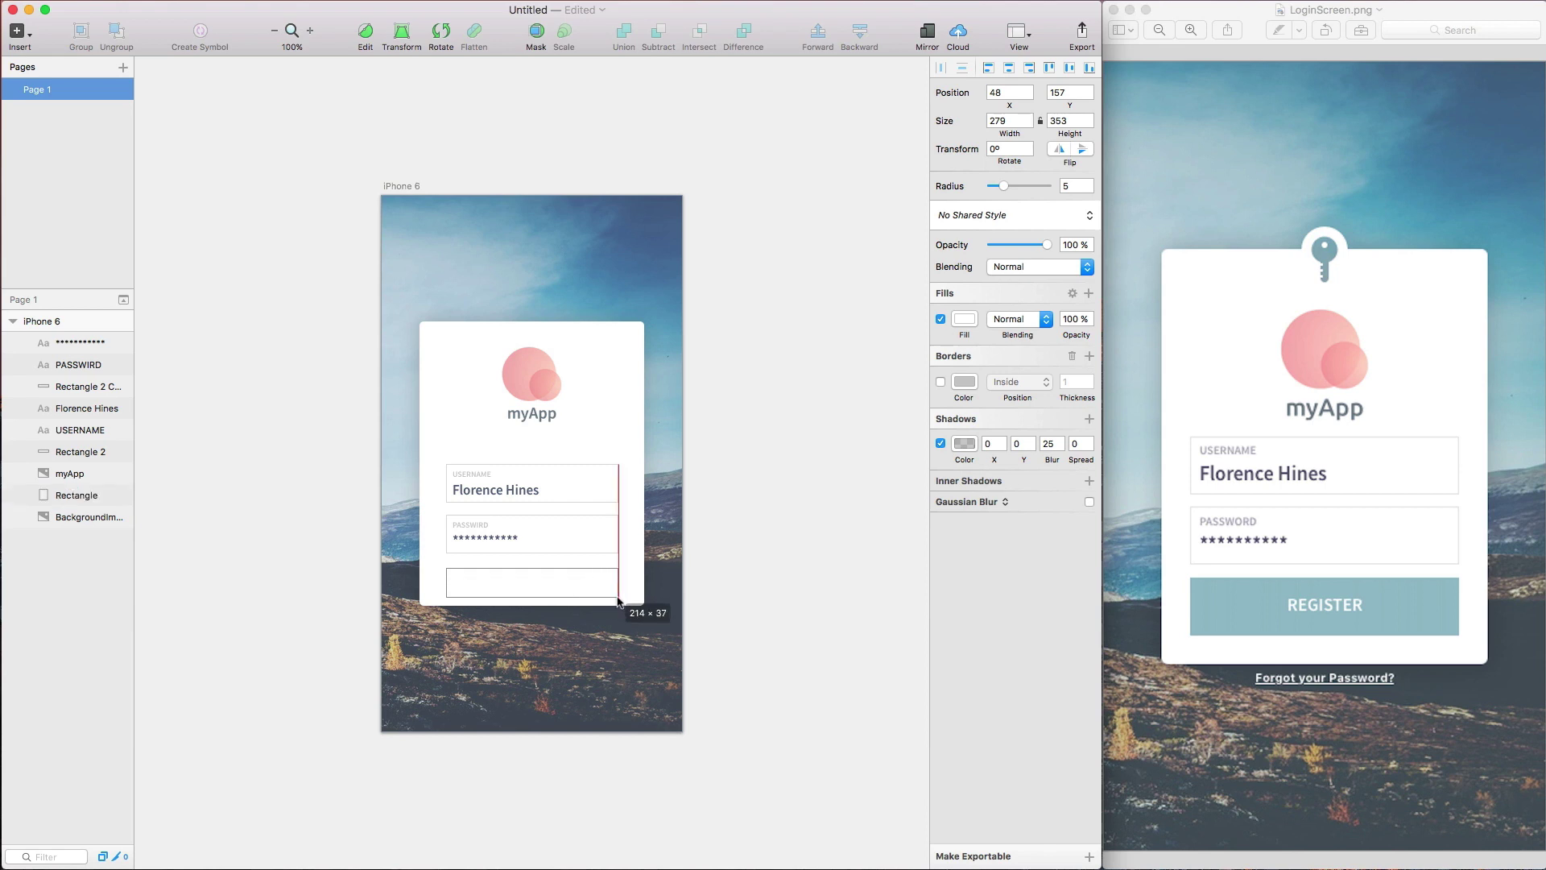
click(601, 538)
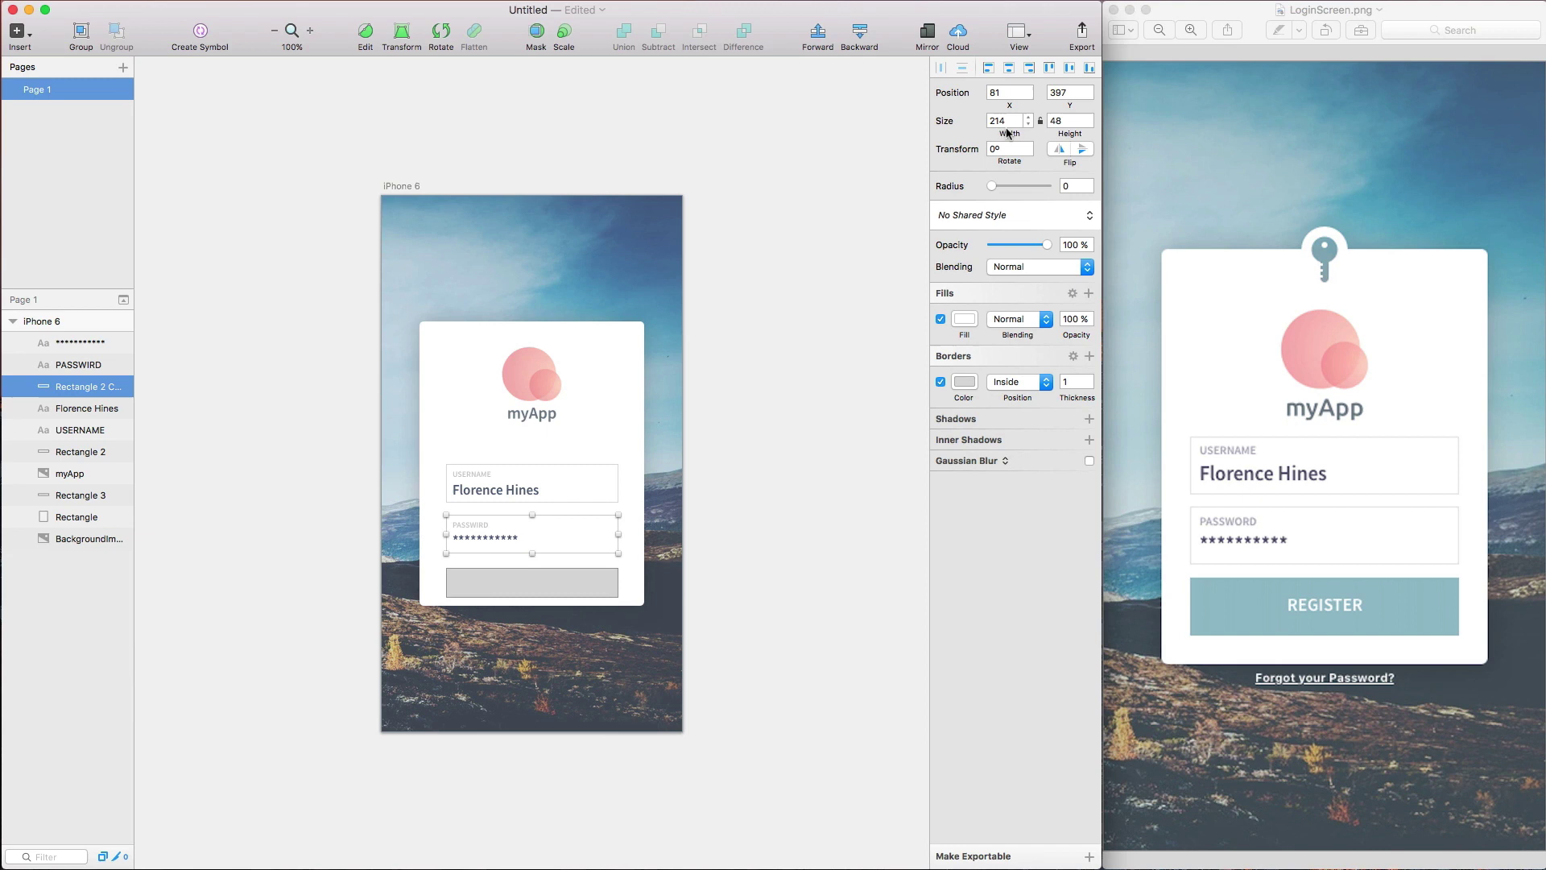
click(587, 588)
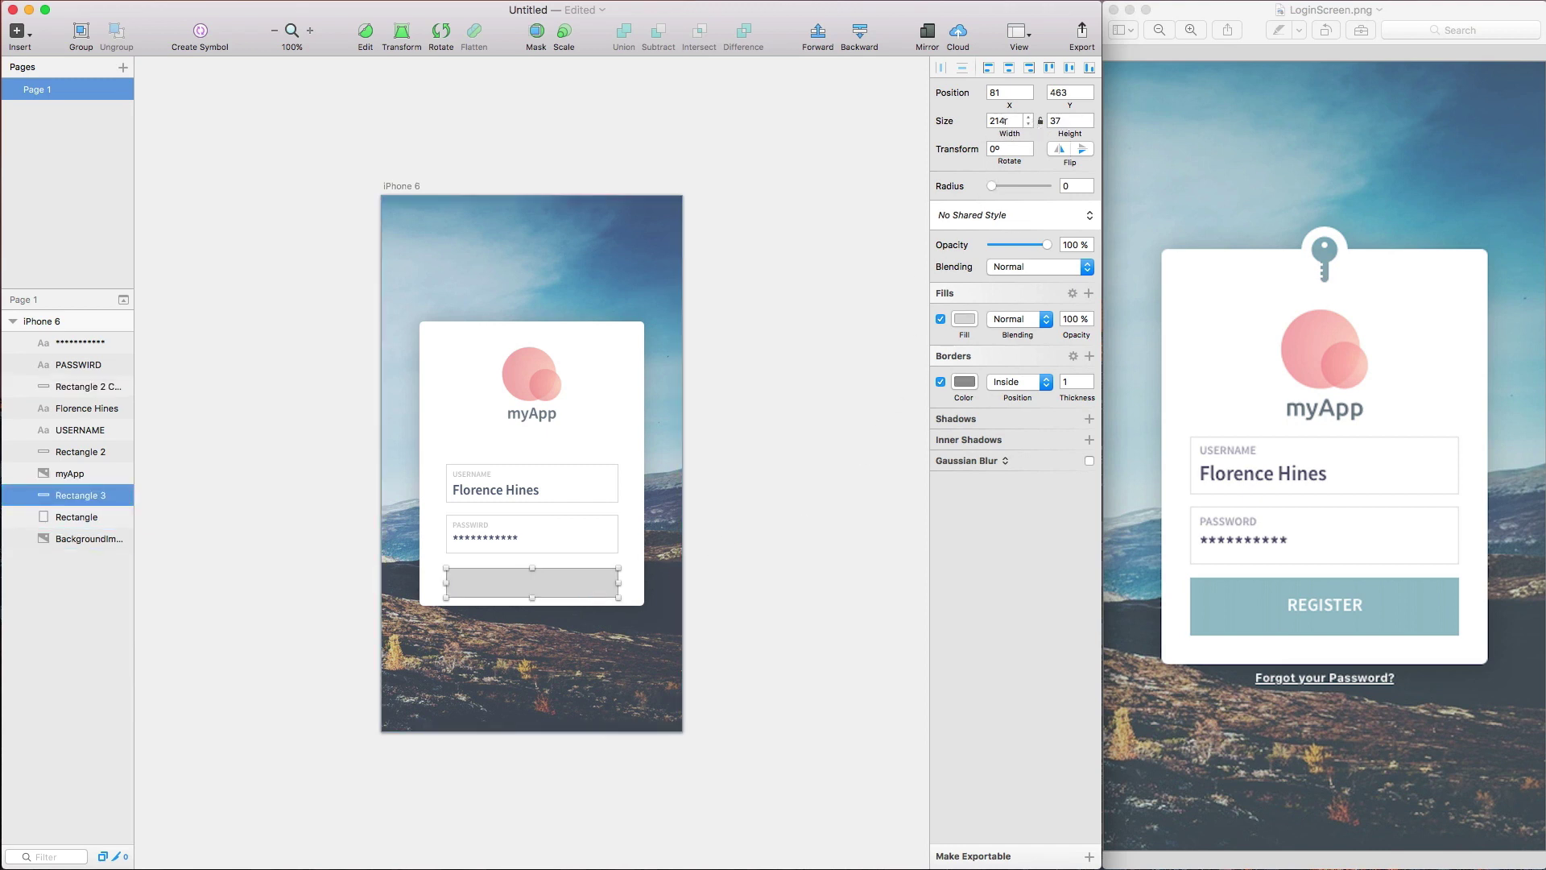
click(1069, 120)
text(48)
key(Return)
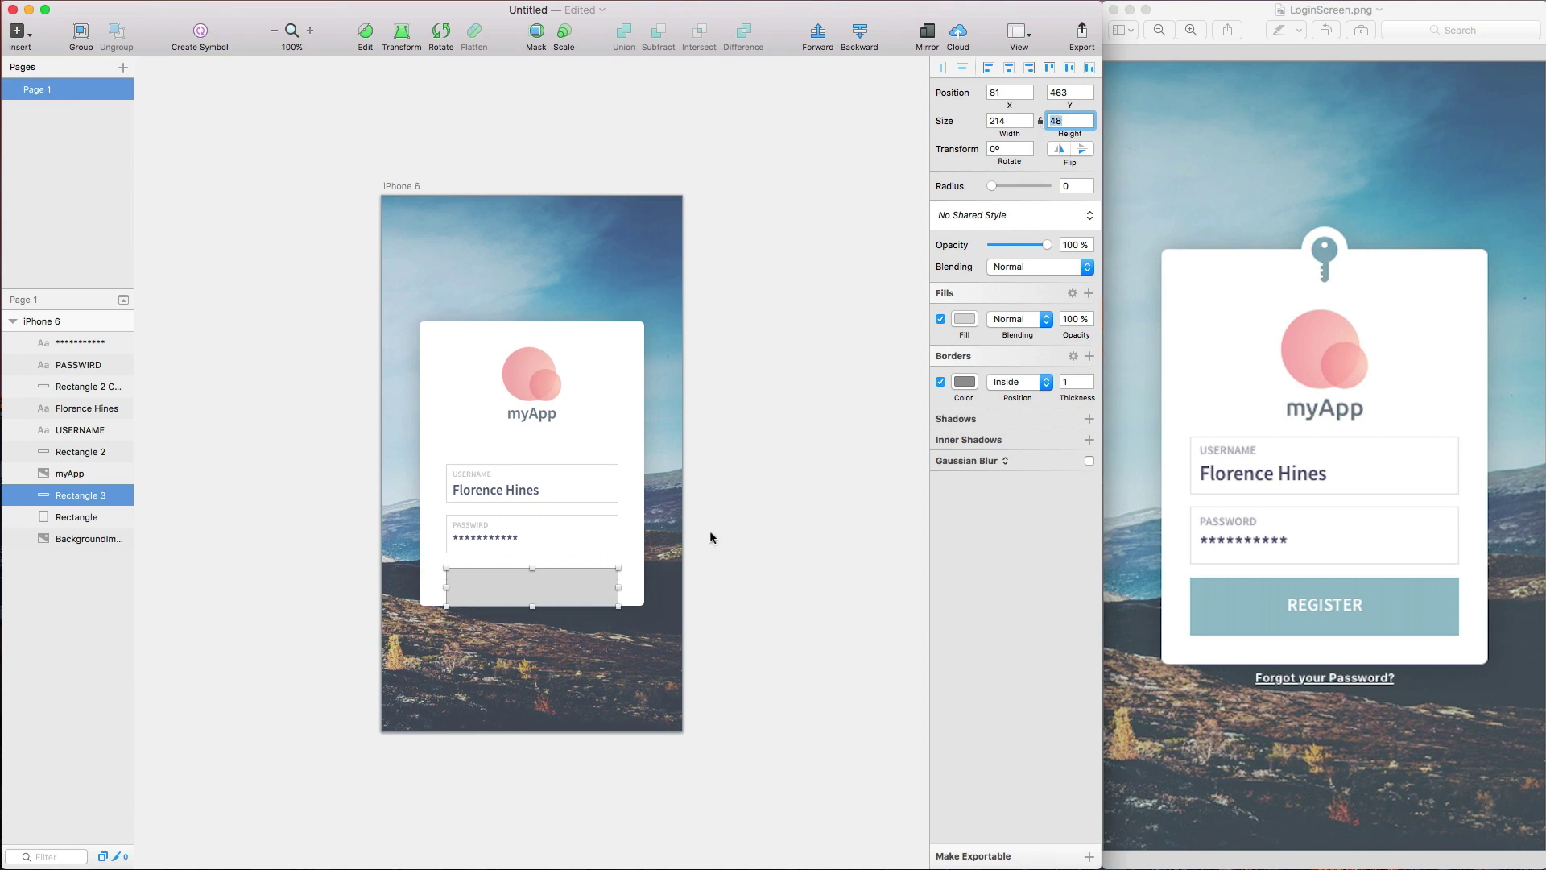
drag(586, 586, 530, 587)
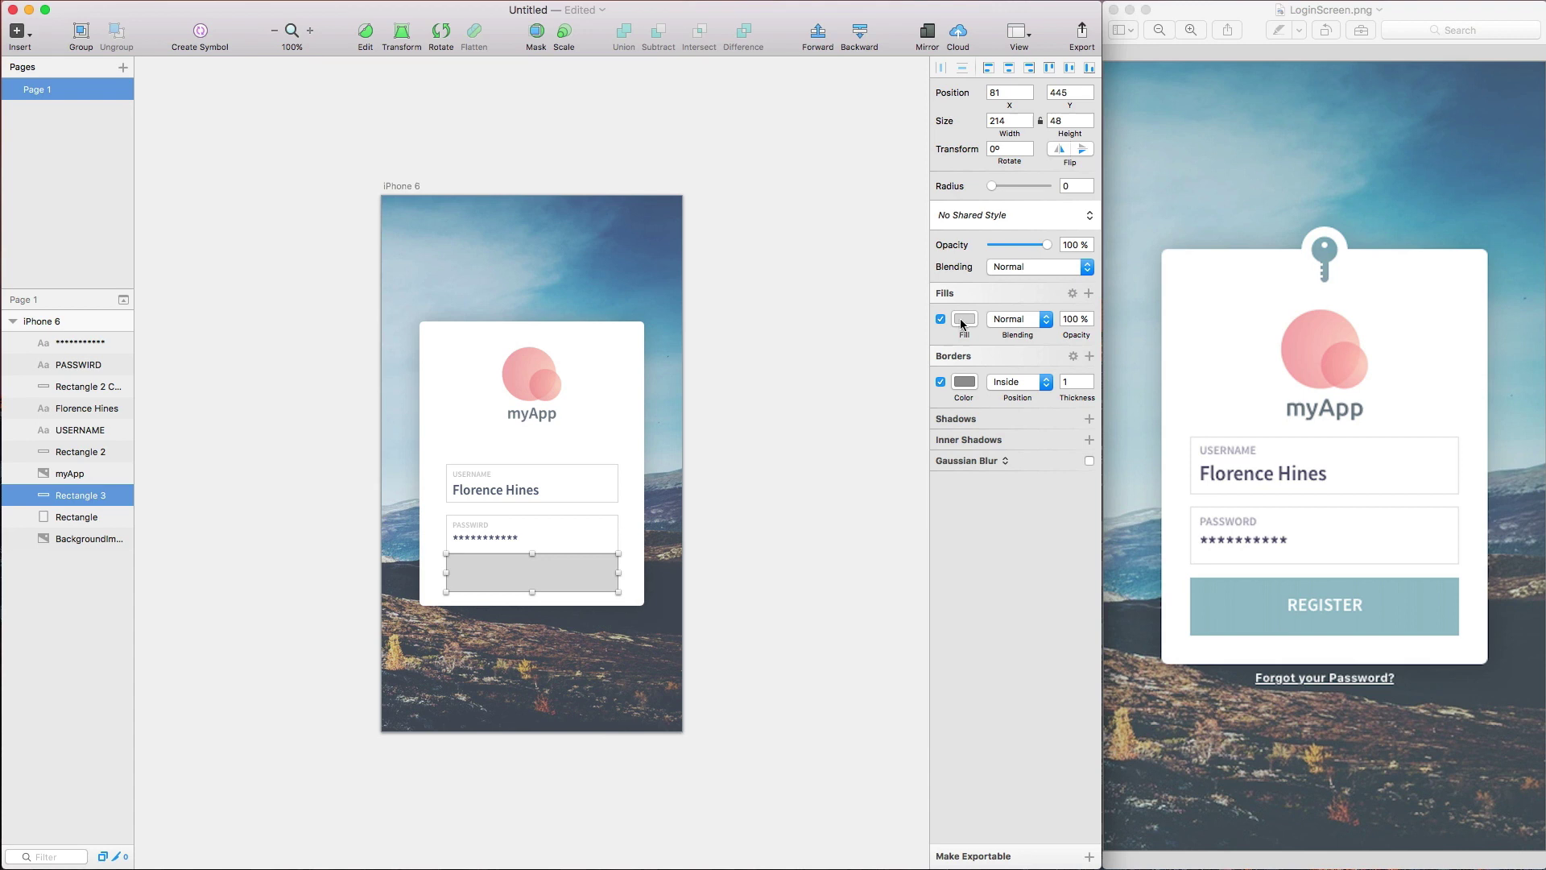
click(939, 383)
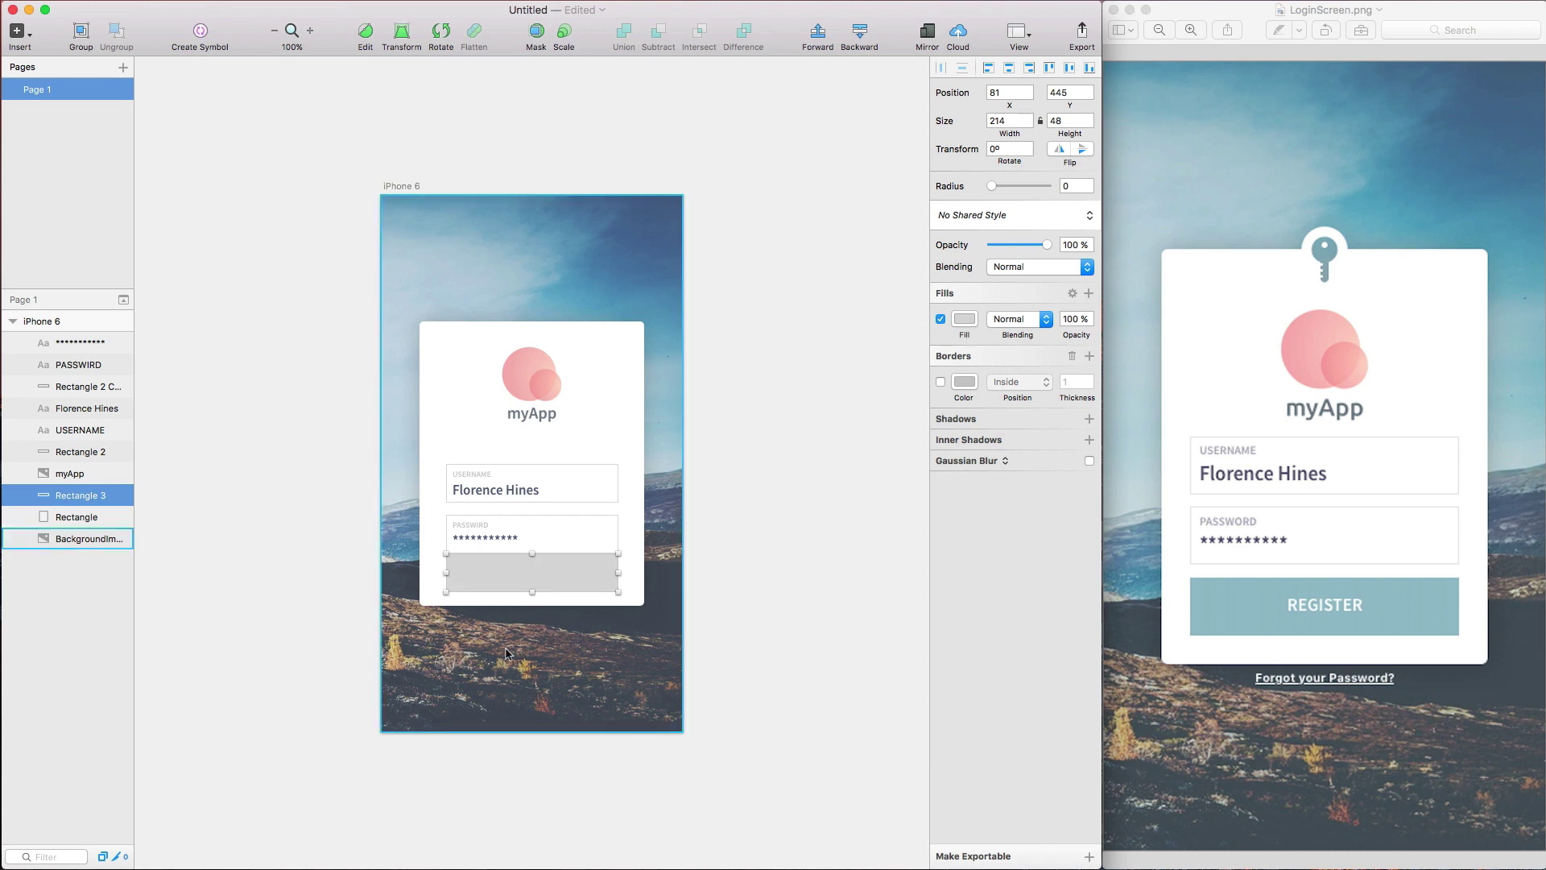
- Fill the button rectangle light blue to match the background photo's tint
scroll(269, 629, up, 1)
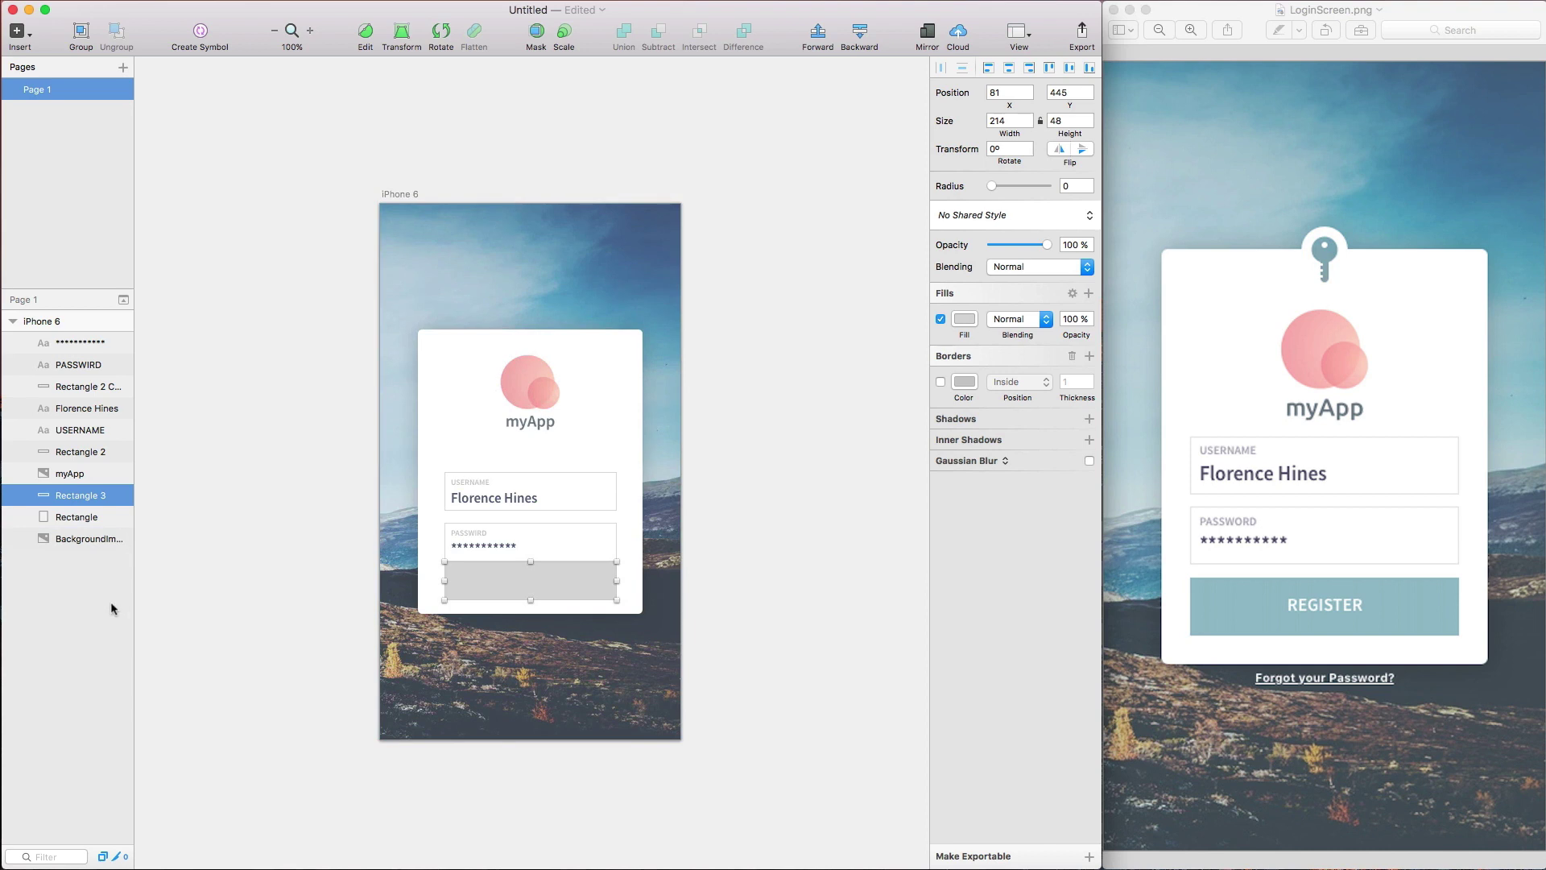
click(115, 539)
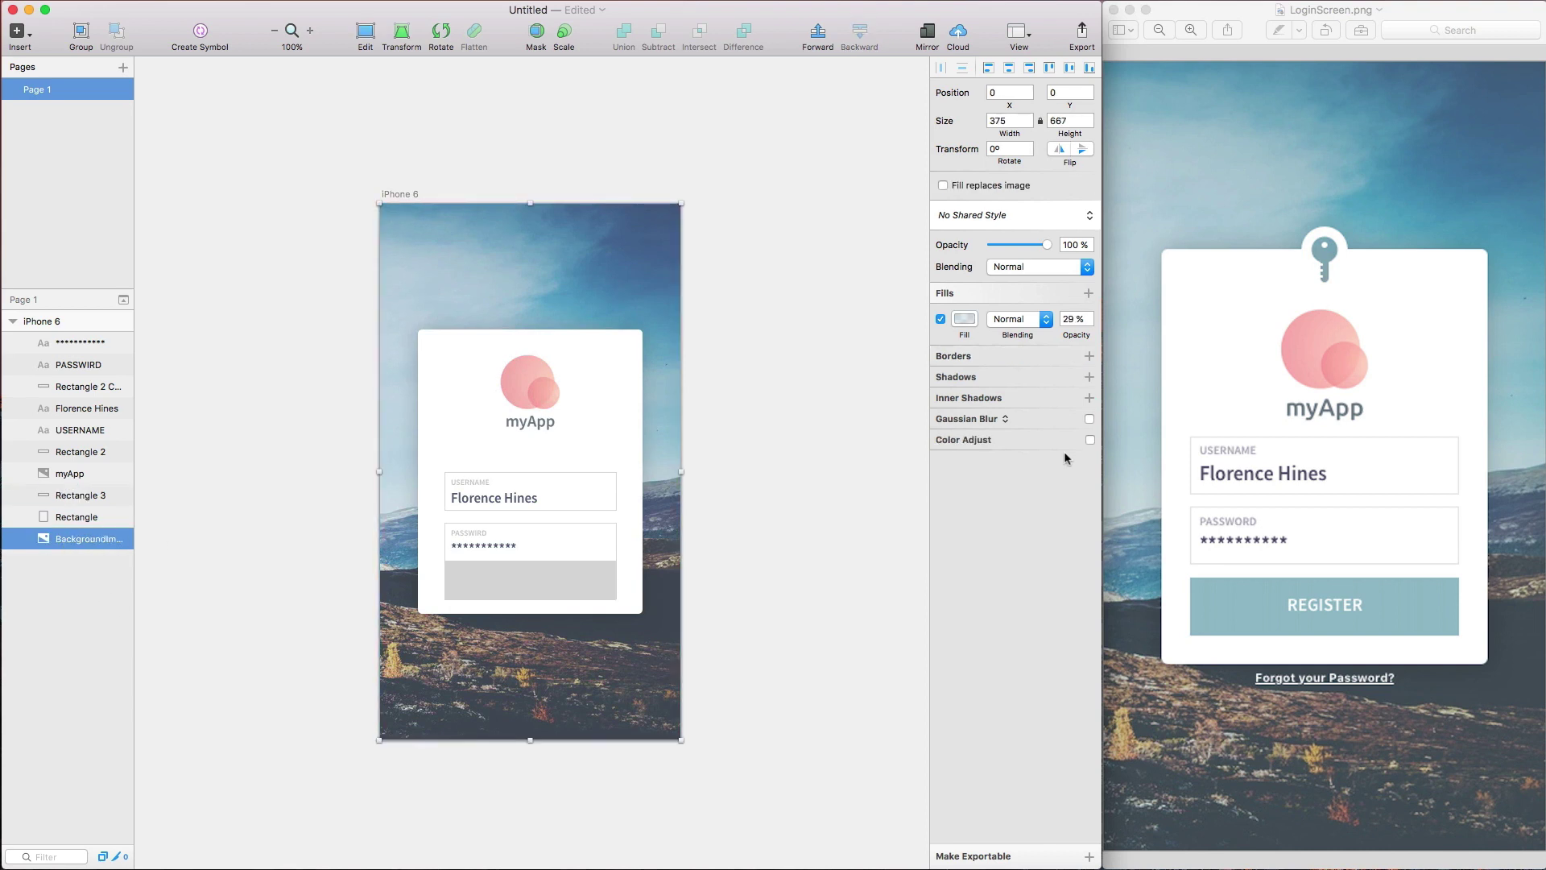
click(964, 319)
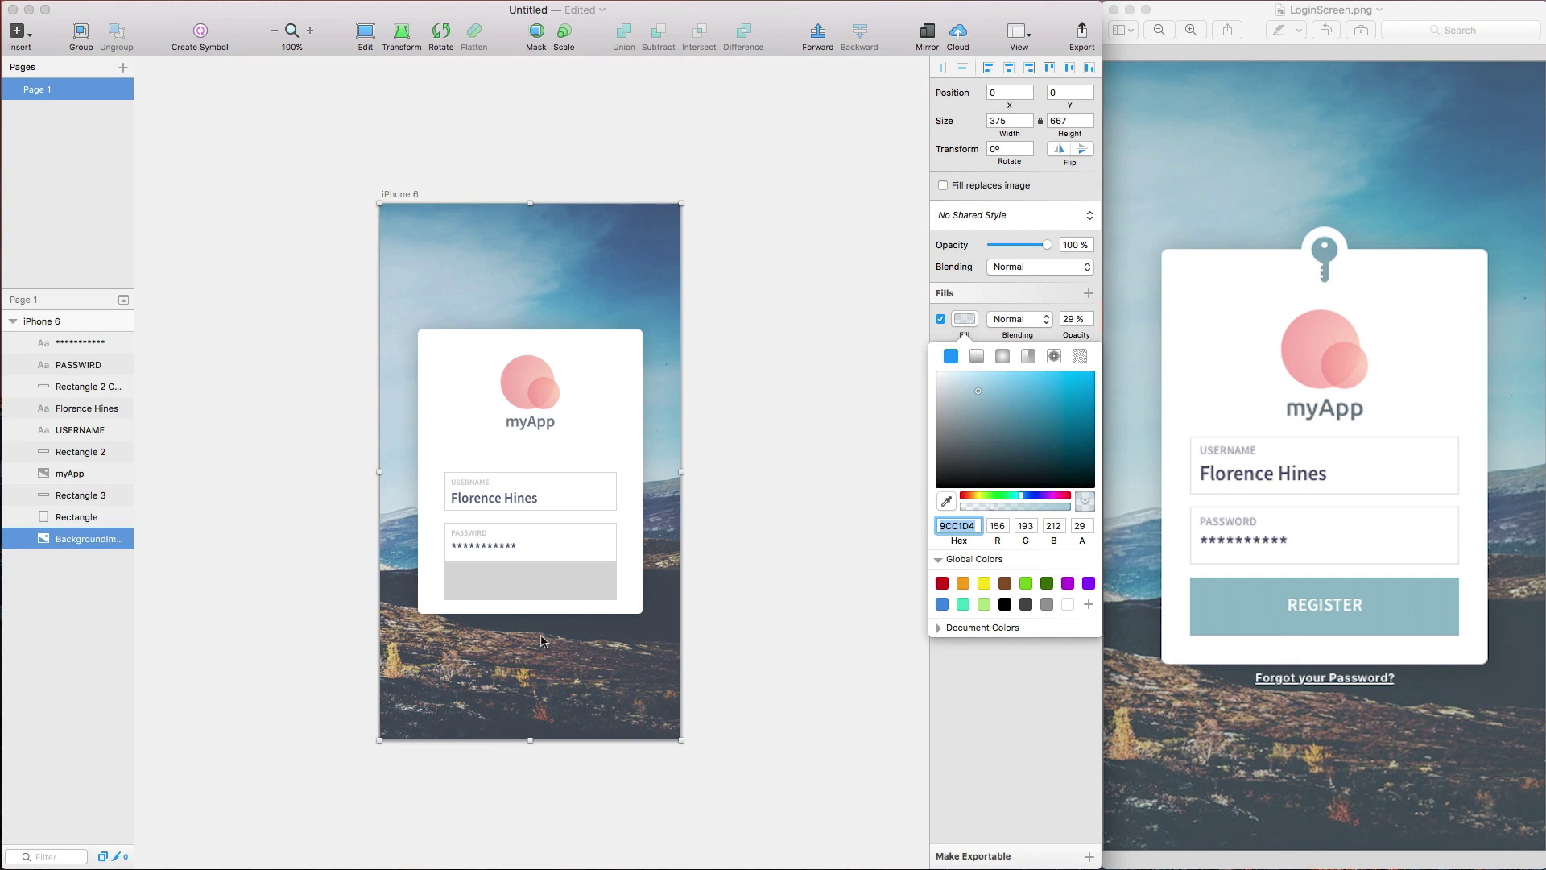
click(547, 589)
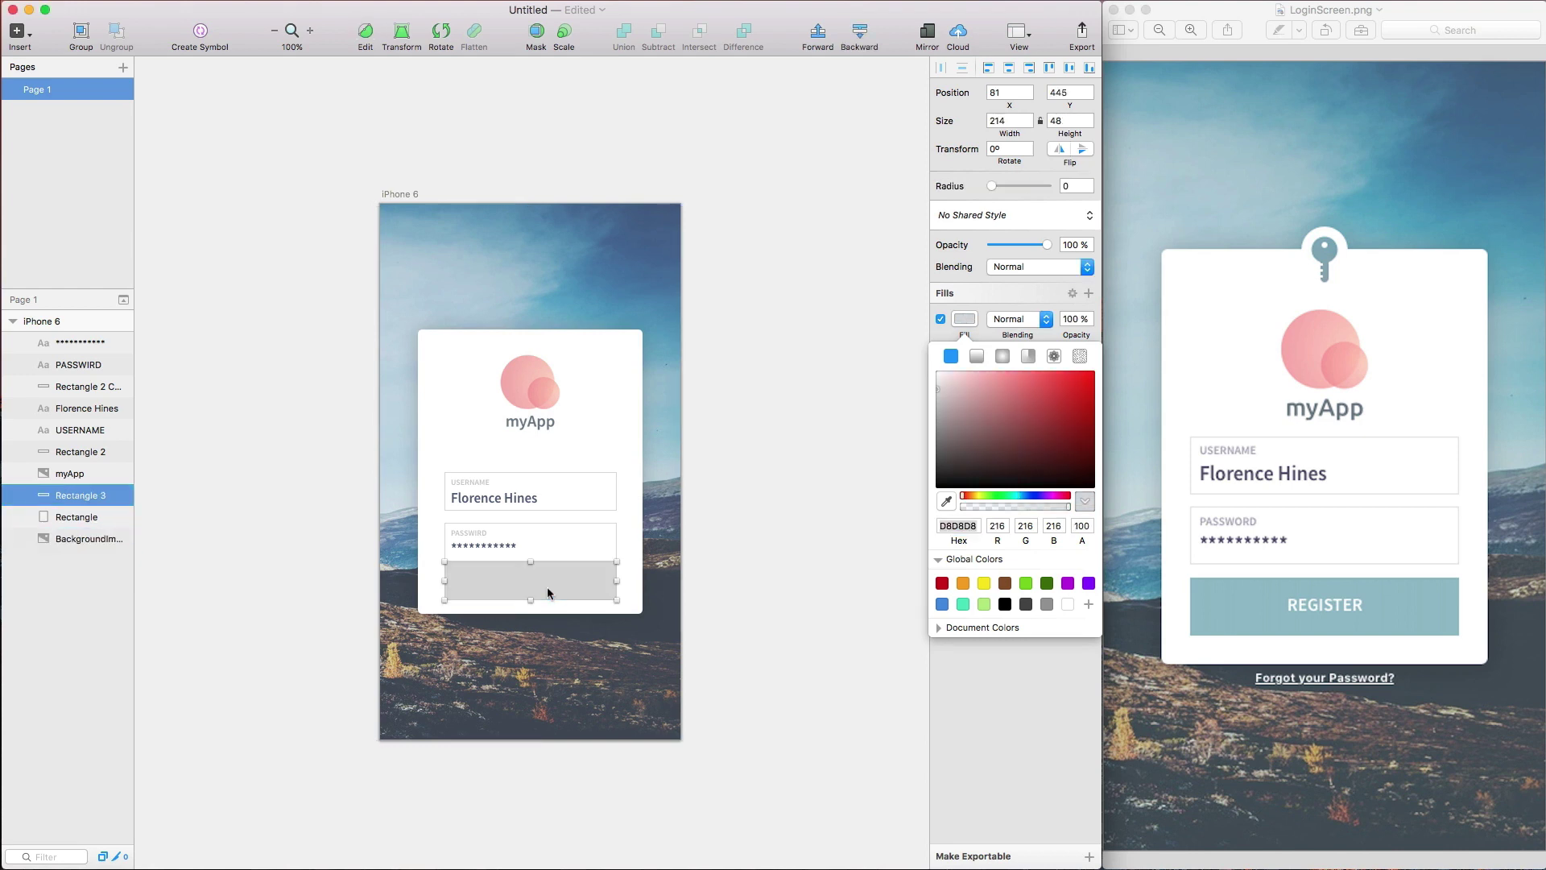
click(946, 501)
click(1325, 604)
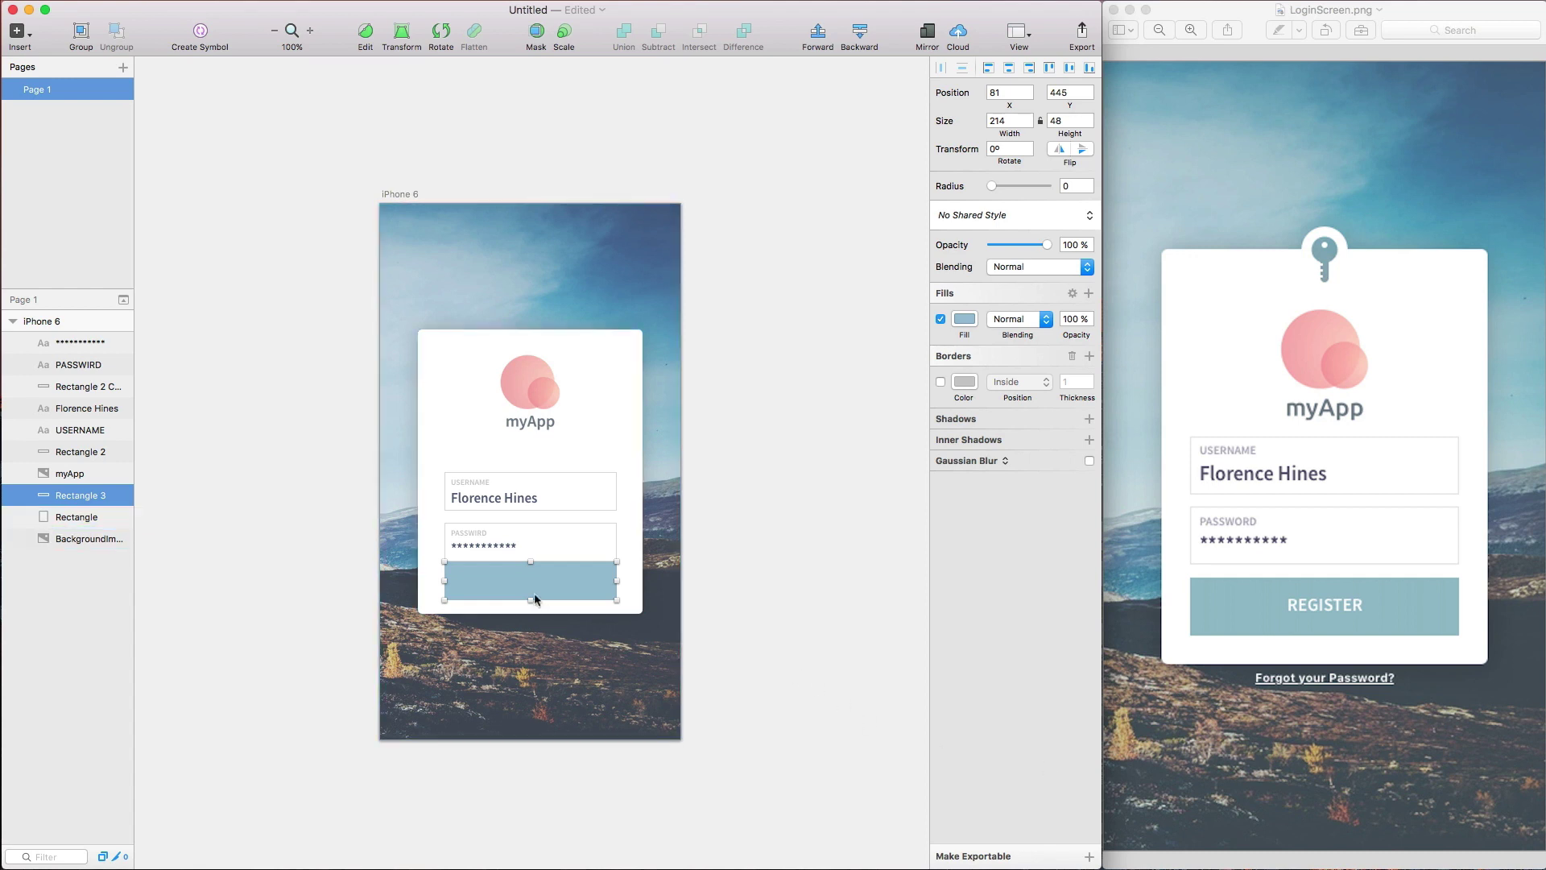
- Add white REGISTER text centred on the button
key(t)
click(525, 577)
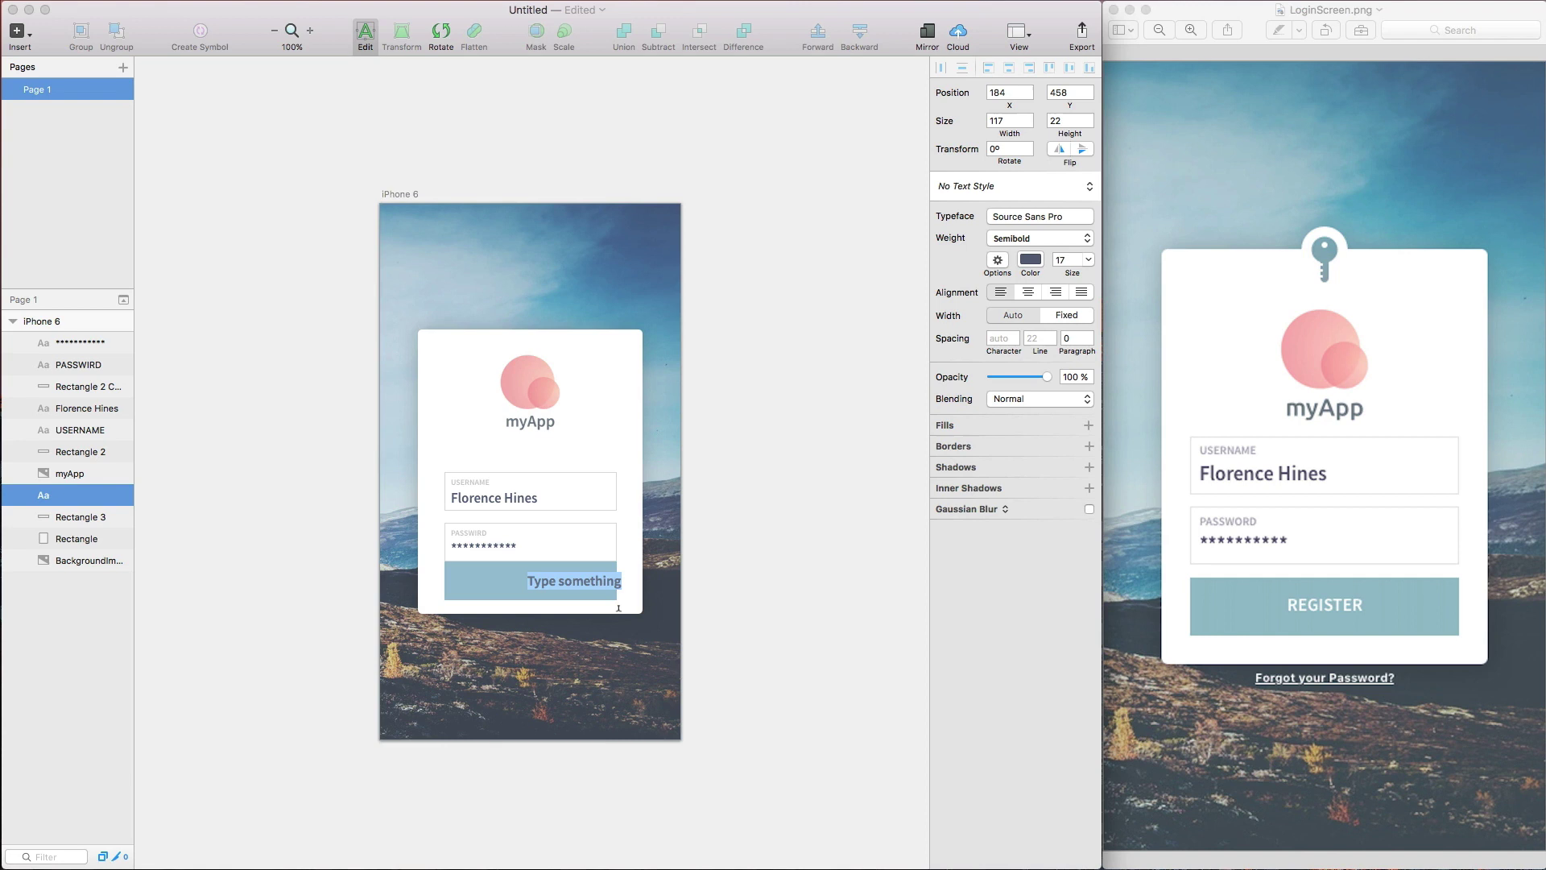
text(REGISTER)
key(super+a)
click(1031, 260)
click(1068, 525)
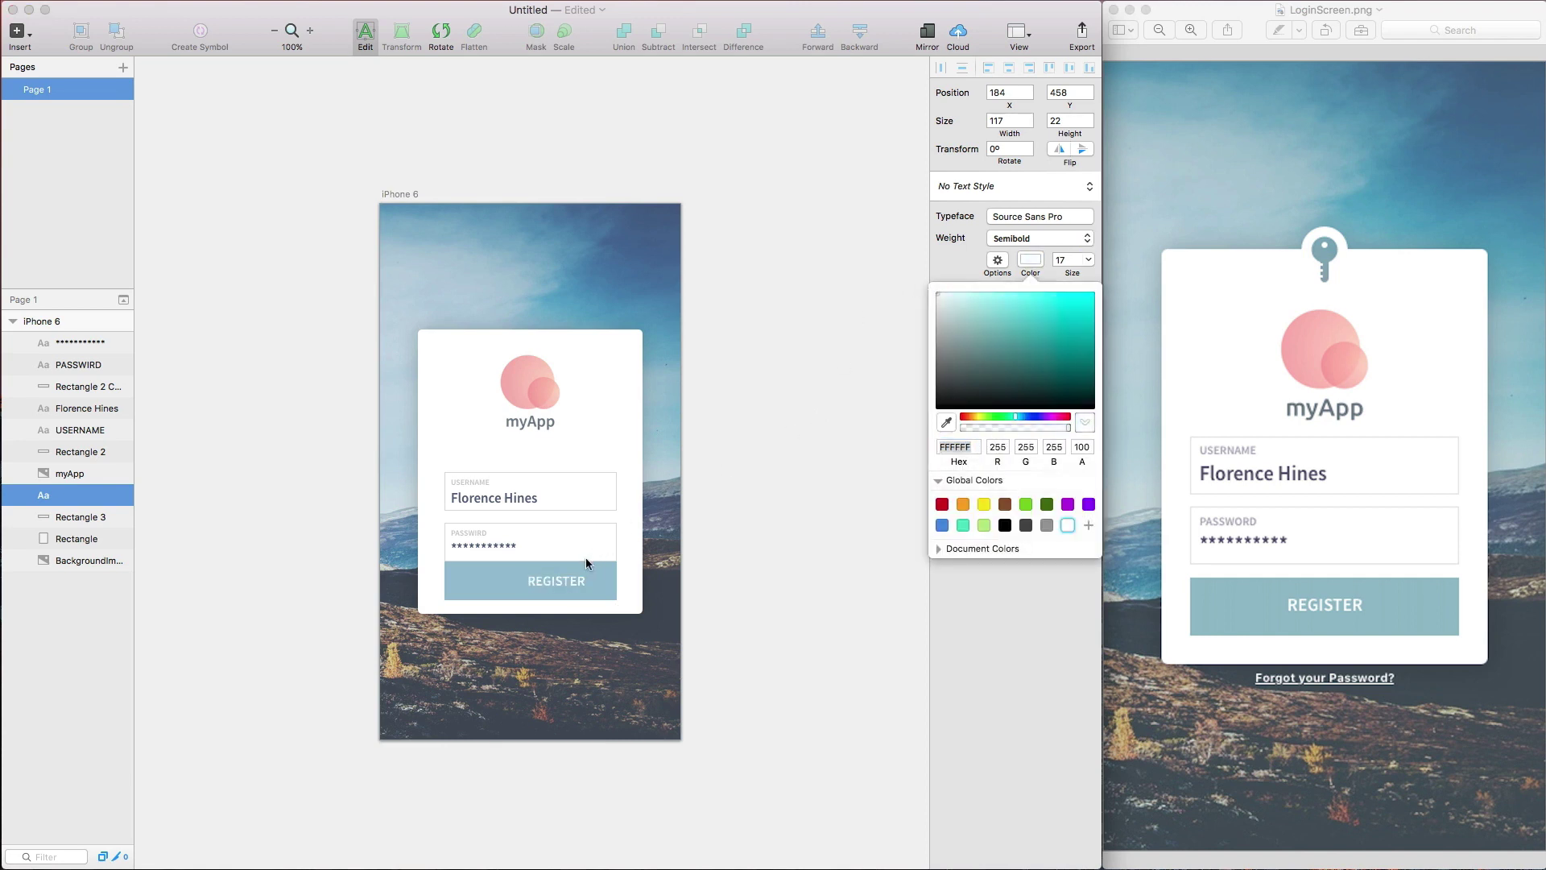
key(Escape)
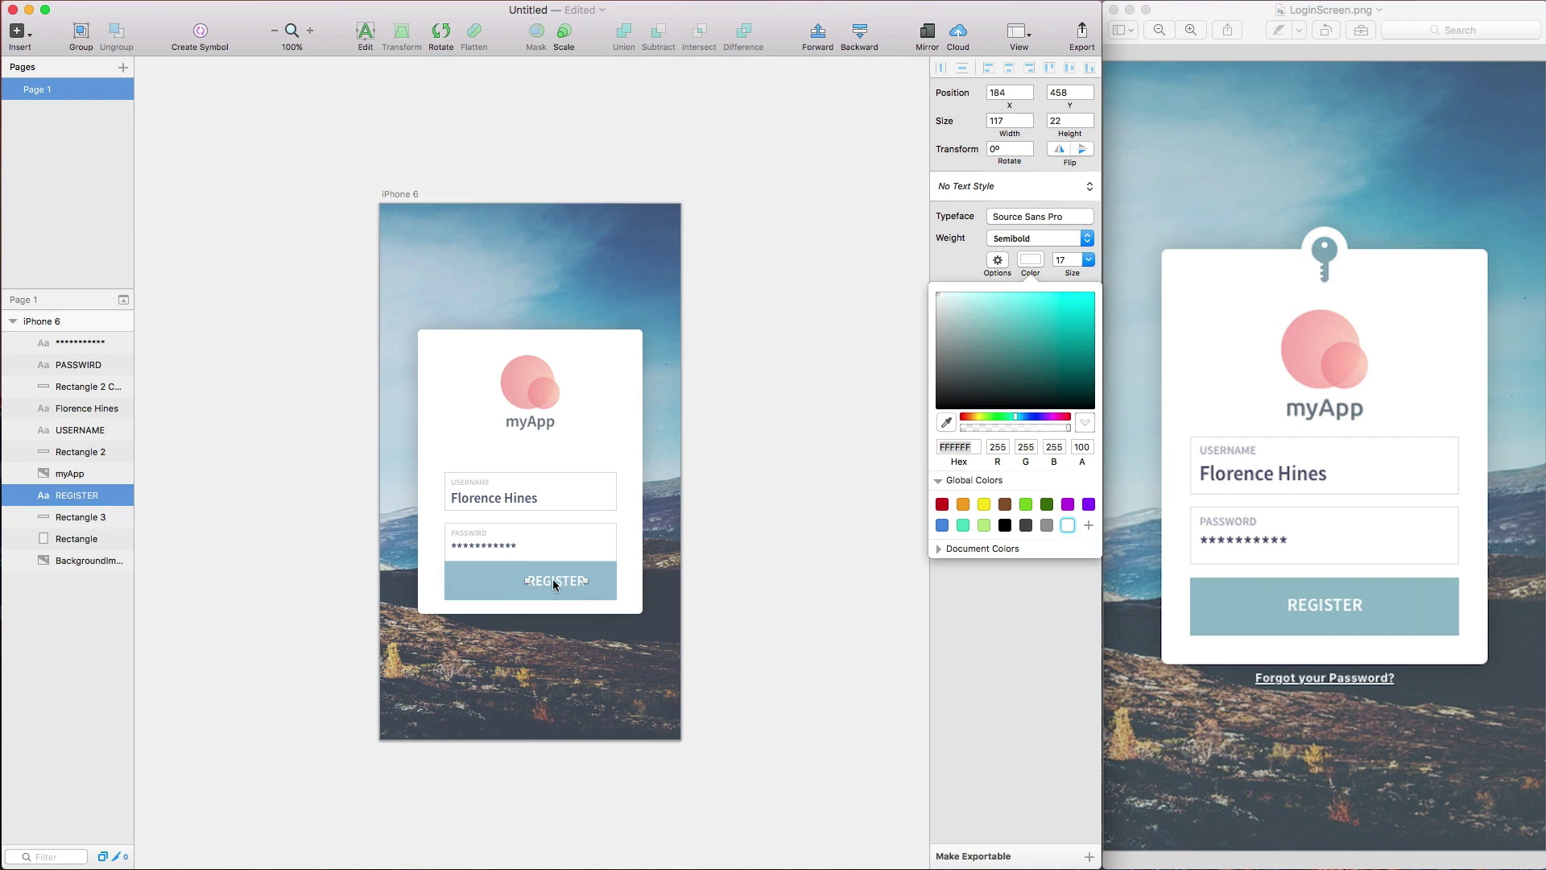
mouse_move(553, 578)
mouse_down()
mouse_move(535, 582)
mouse_move(591, 594)
mouse_move(538, 583)
mouse_up()
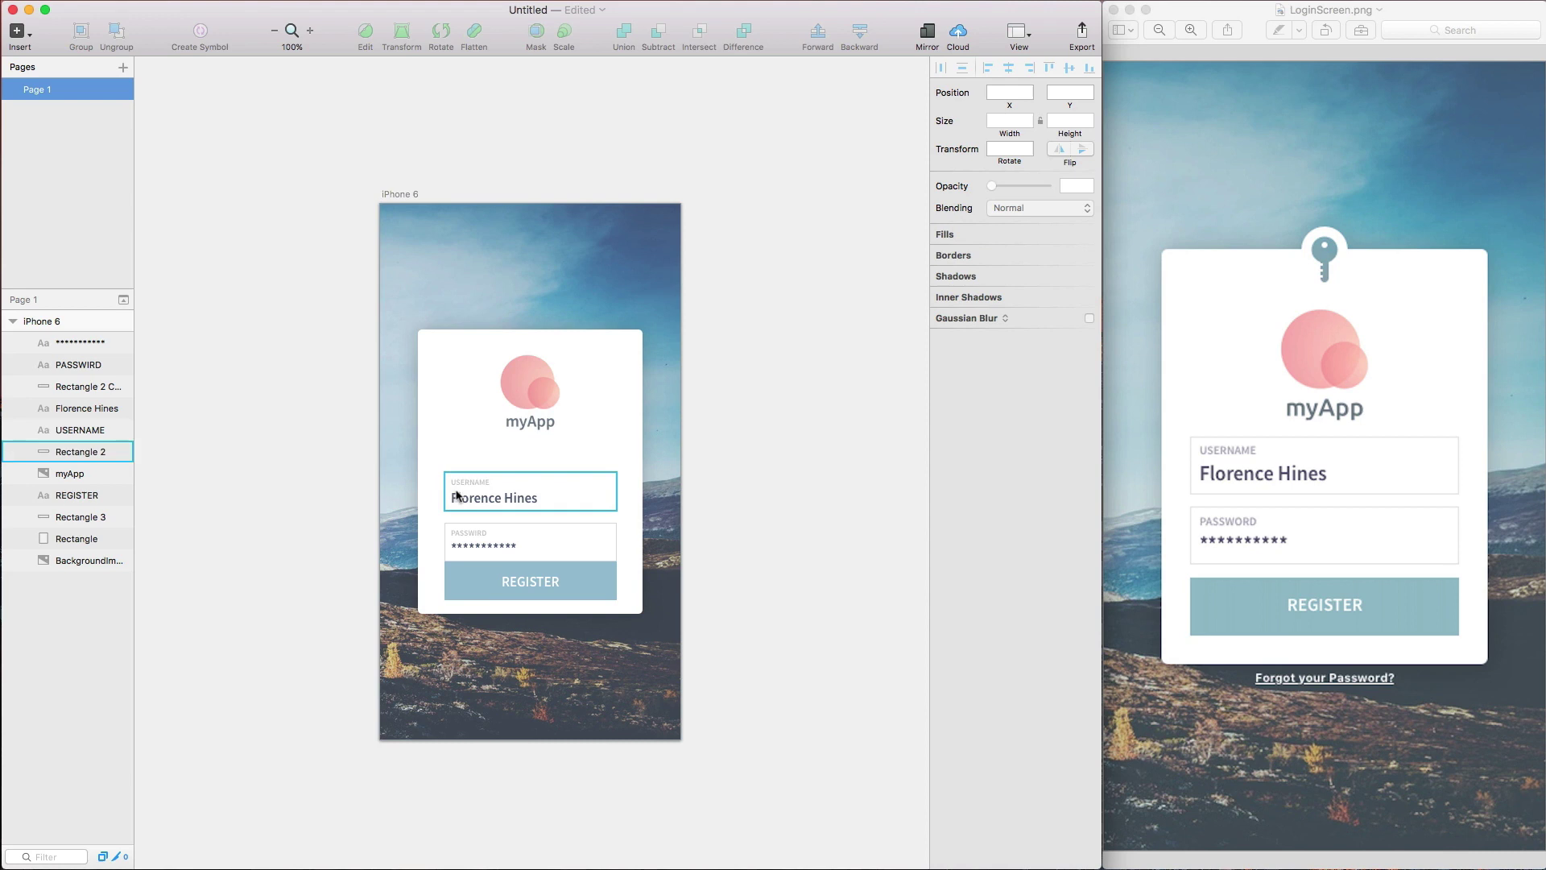
- Group the password field's layers and name the group 'Password textfield'
click(83, 344)
shift+click(84, 386)
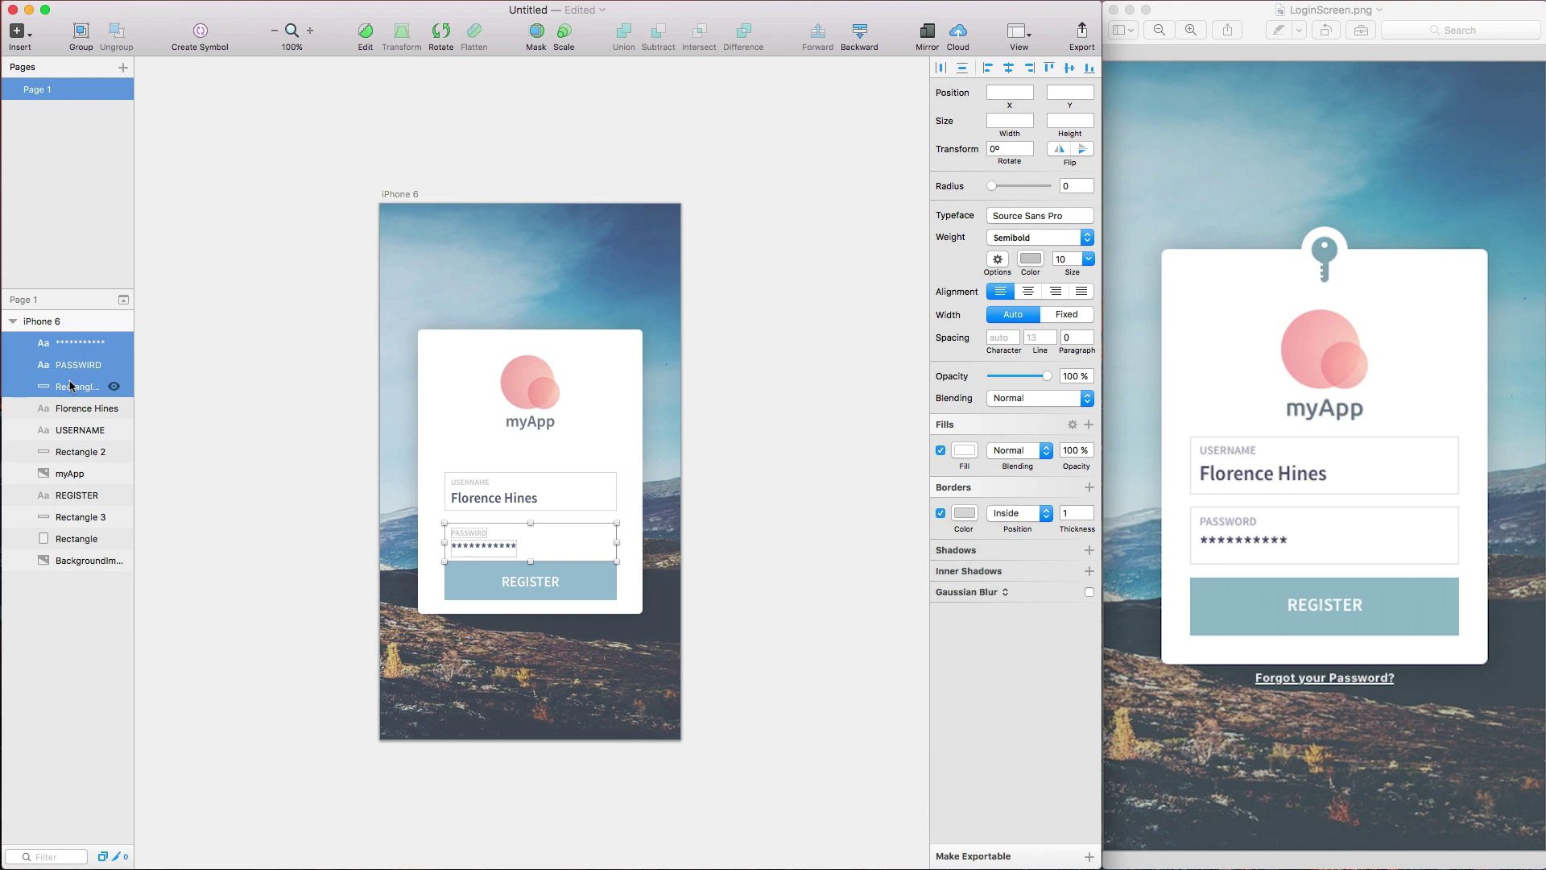
key(super+g)
double_click(69, 343)
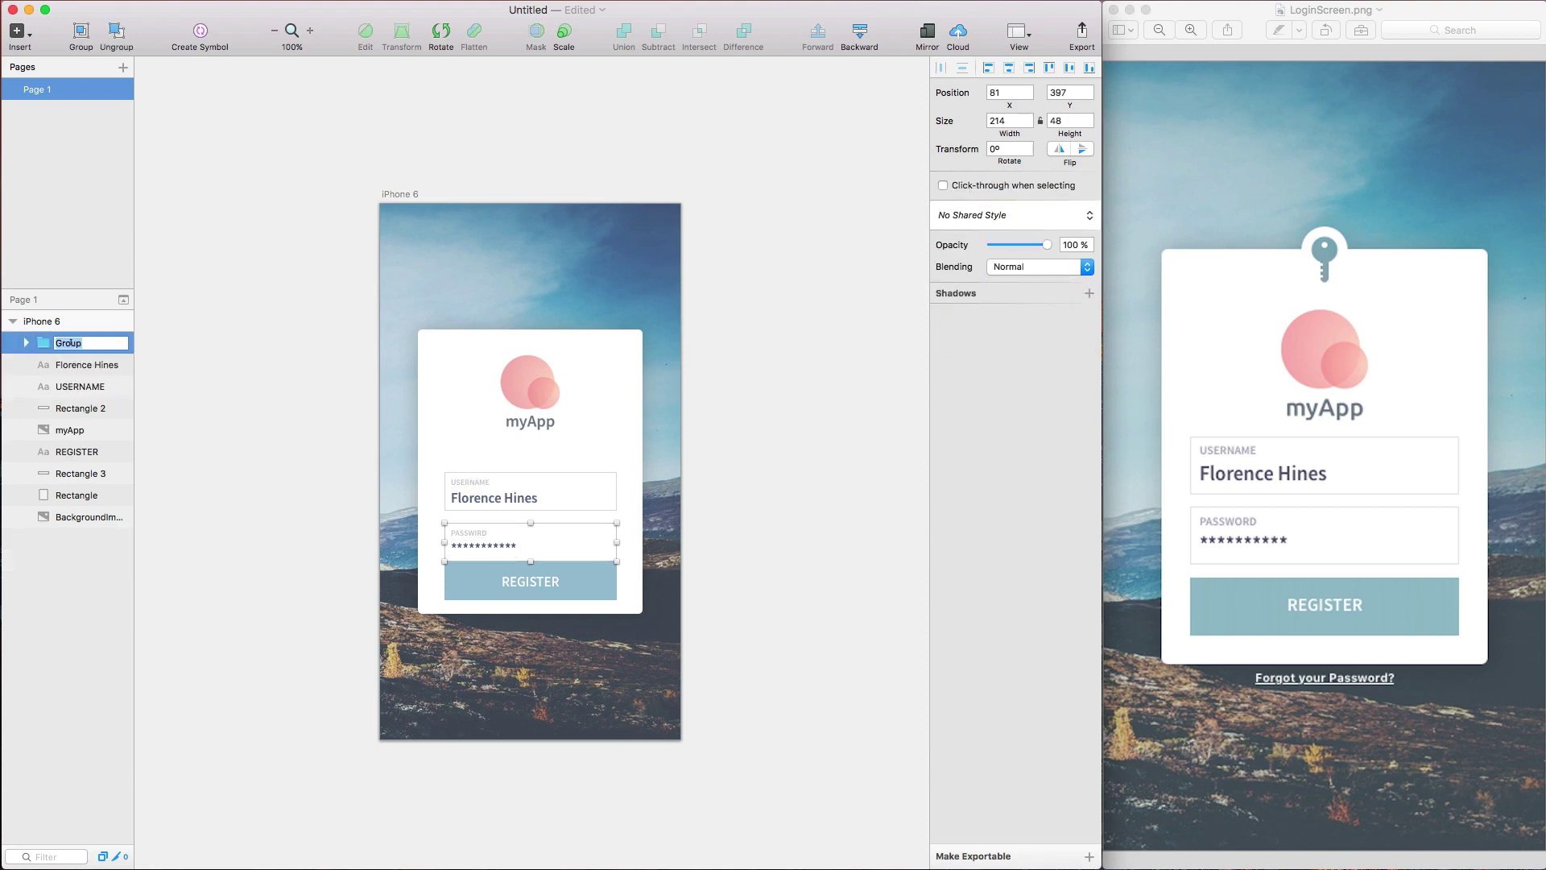
text(P)
text(assword textfield)
key(Return)
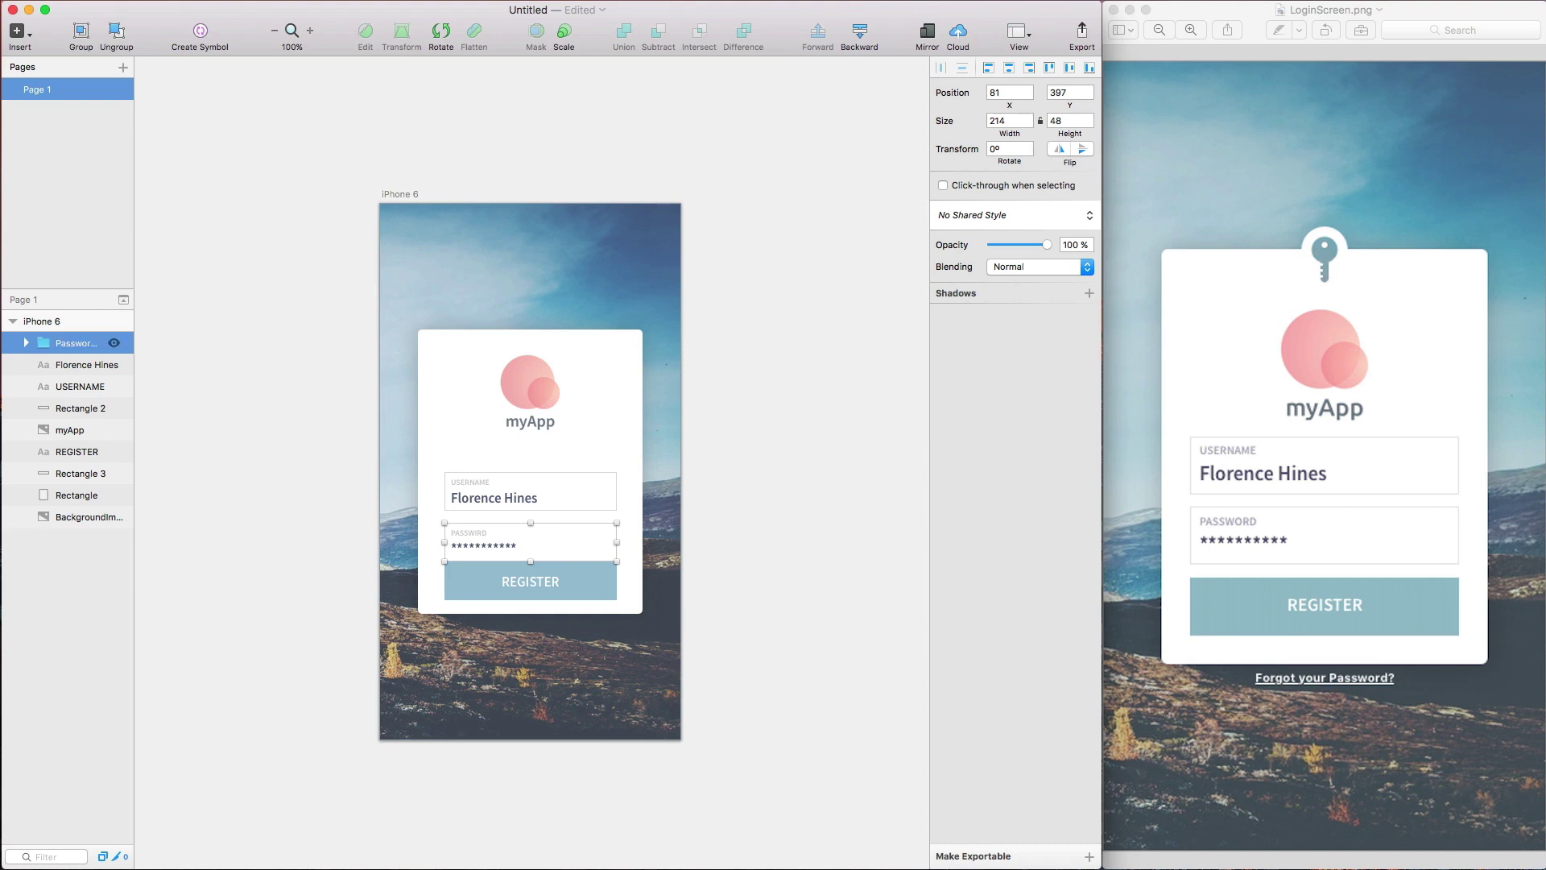
- Group the username field's layers as 'Username textfield' and move it higher on the card
click(65, 367)
shift+click(64, 410)
key(super+f)
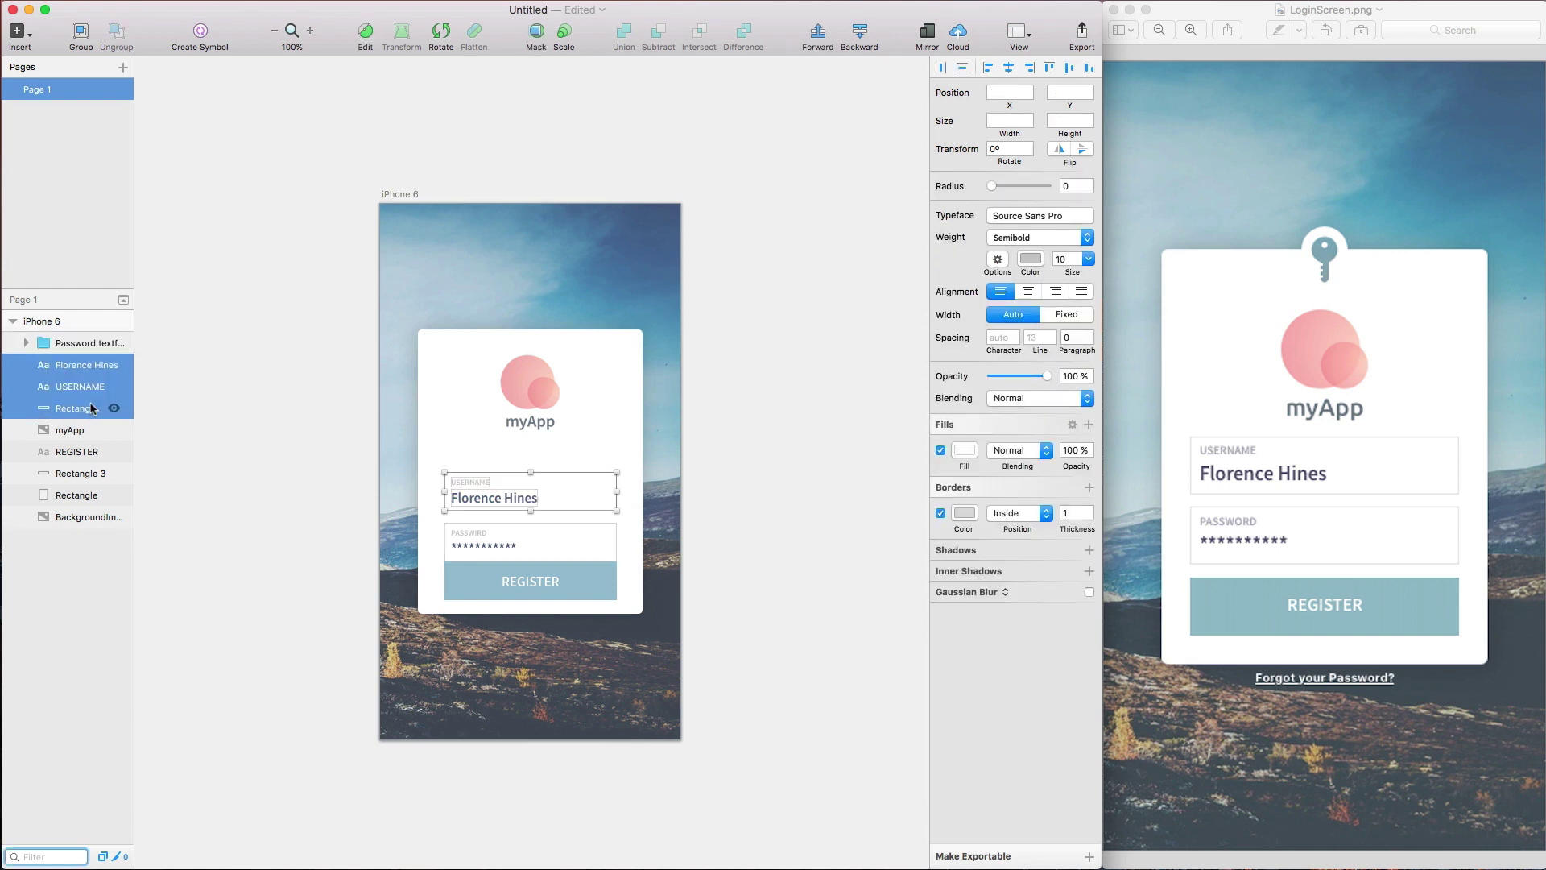
key(super+g)
double_click(69, 367)
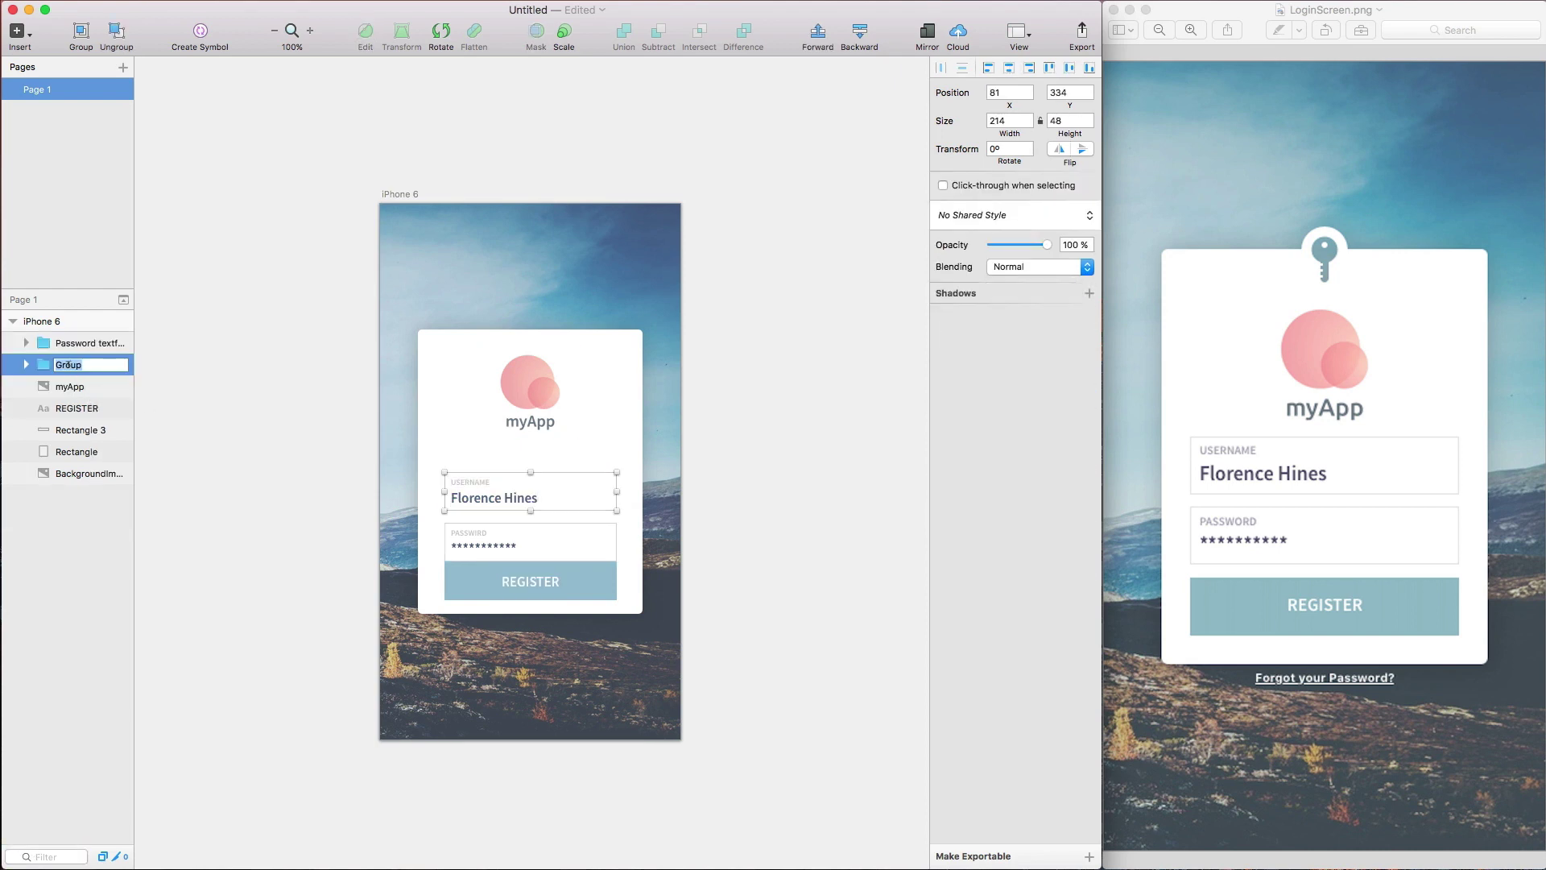
text(Username textfield)
key(Return)
drag(490, 500, 491, 526)
- Group the REGISTER label with its rectangle as 'Register Button'
click(515, 582)
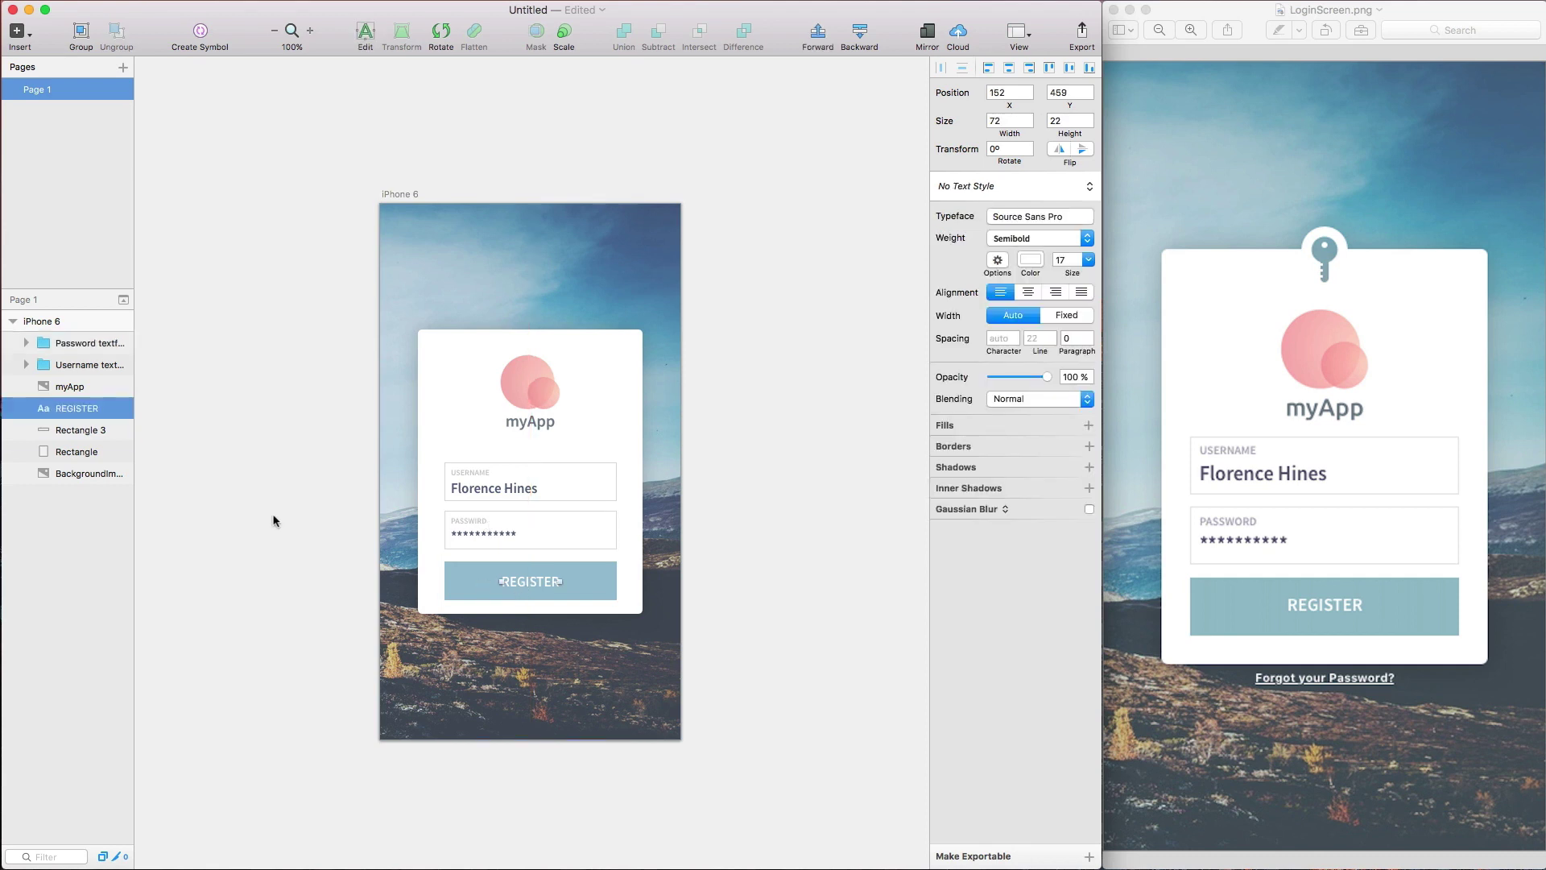
shift+click(80, 432)
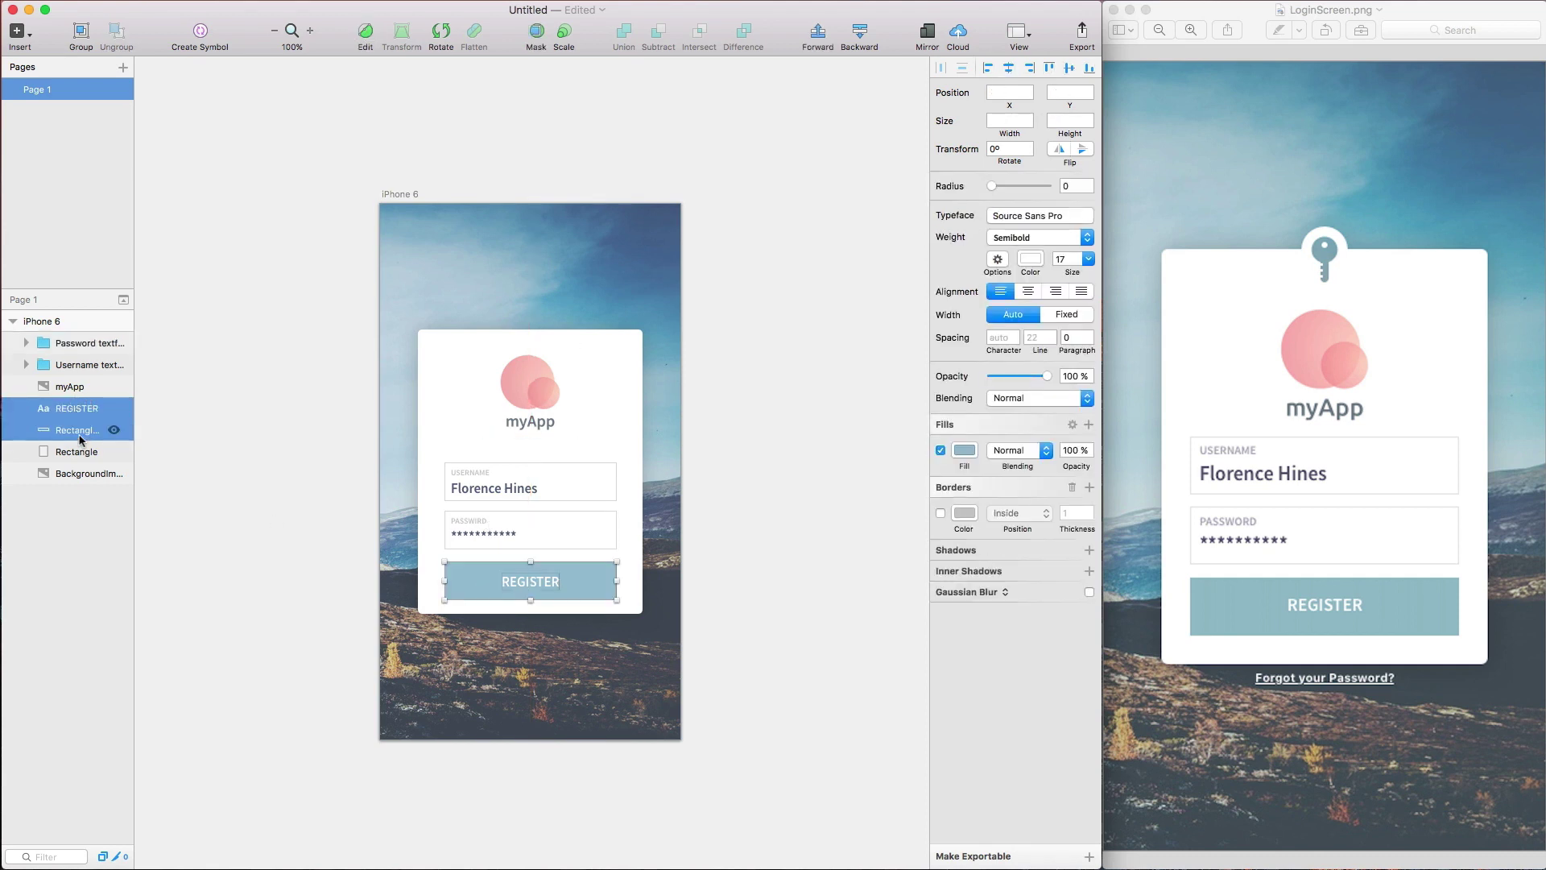
key(super+g)
double_click(61, 408)
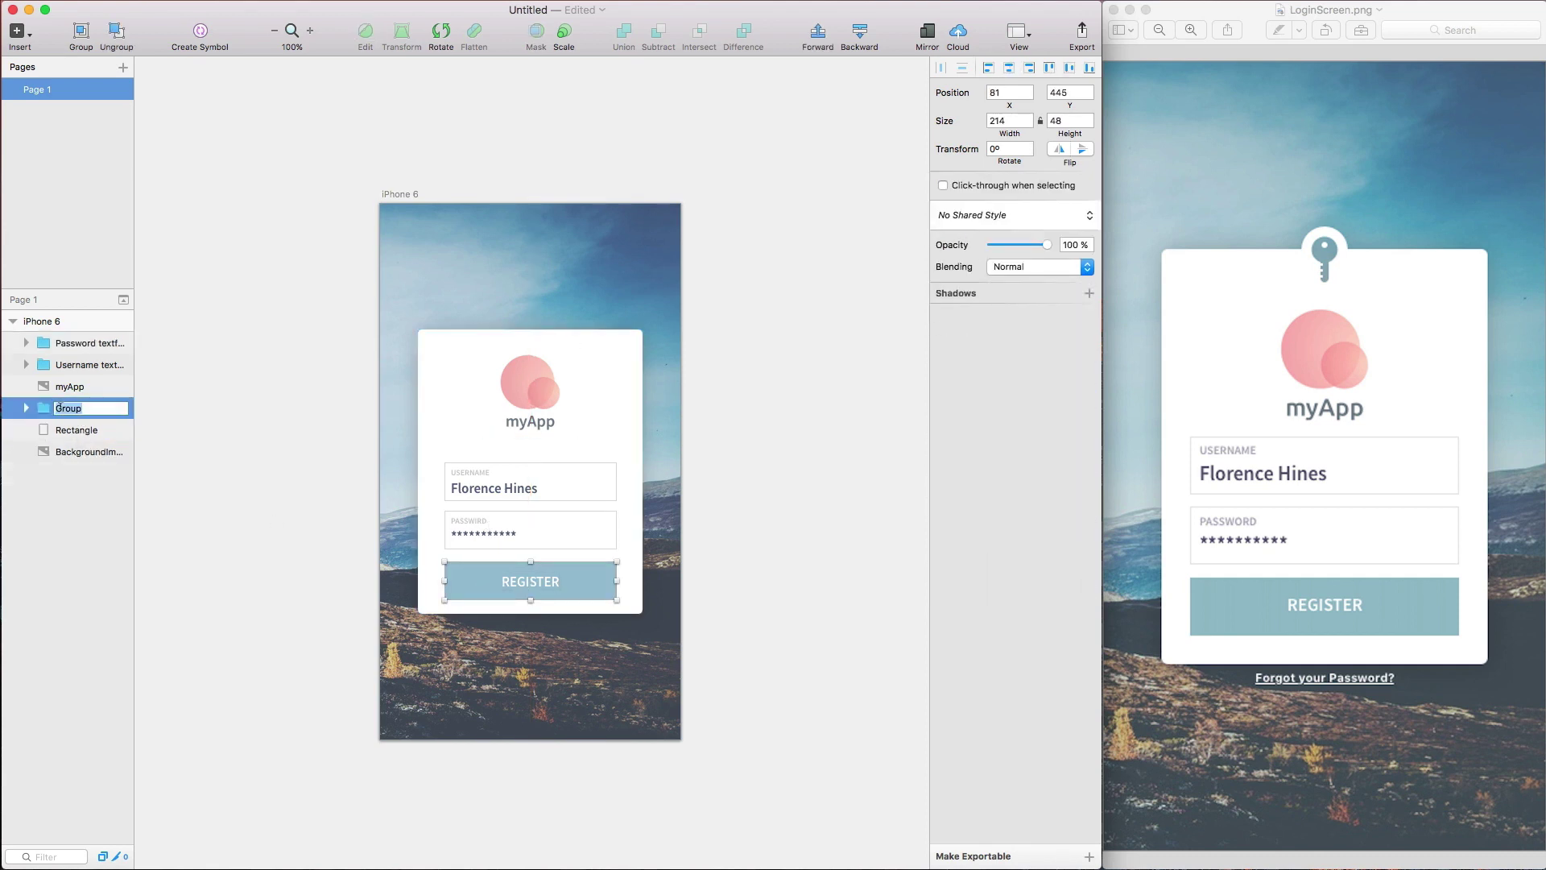
text(Register Button)
key(Return)
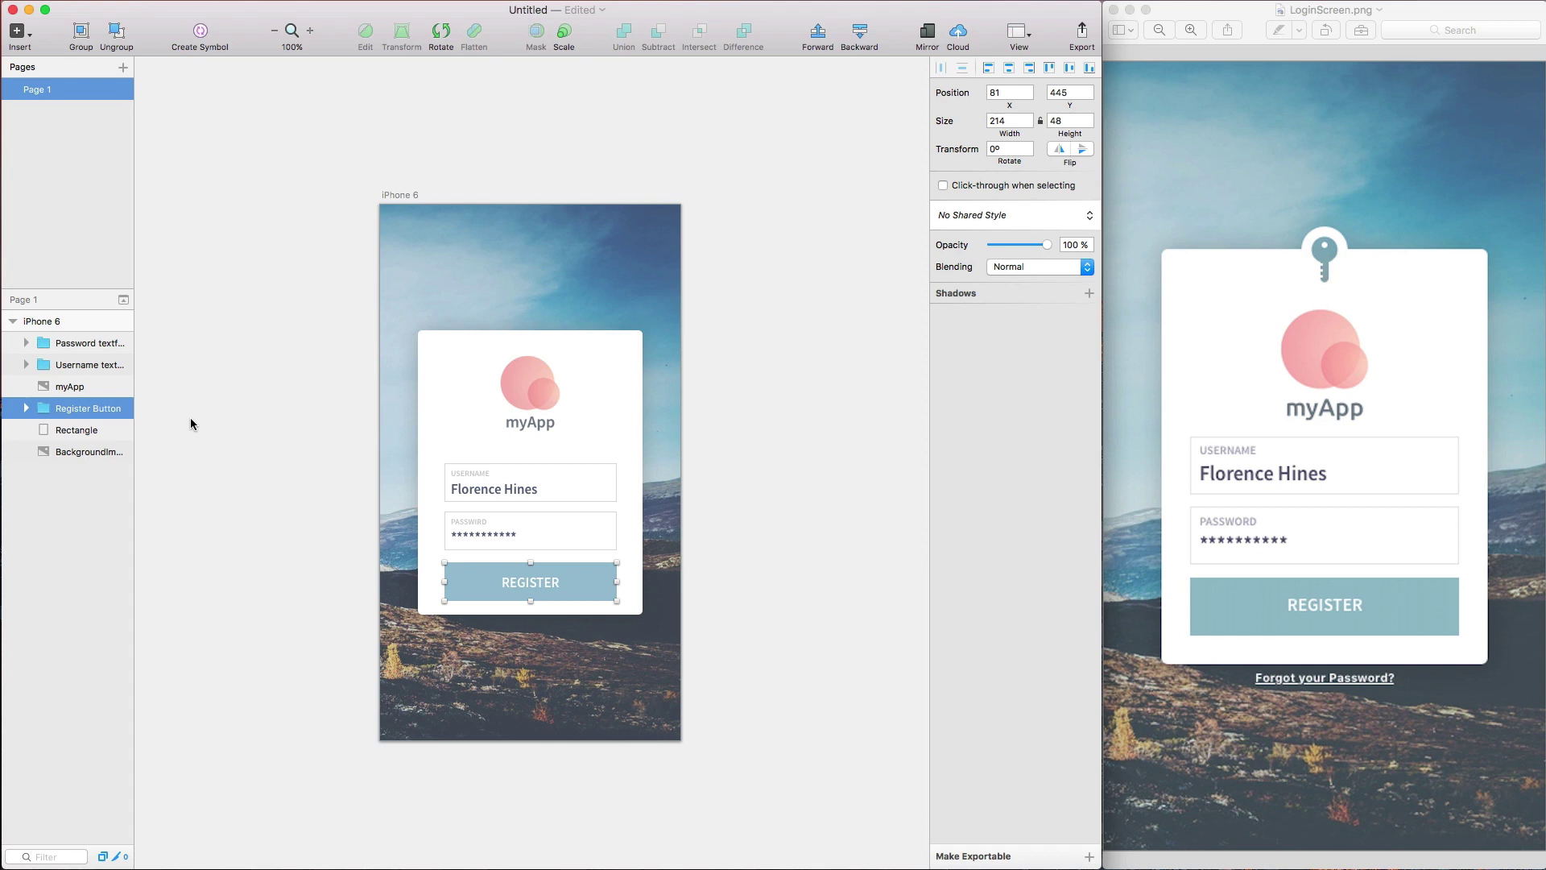
- Distribute the three groups vertically, allowing sub-pixel positions
super+click(100, 365)
super+click(96, 346)
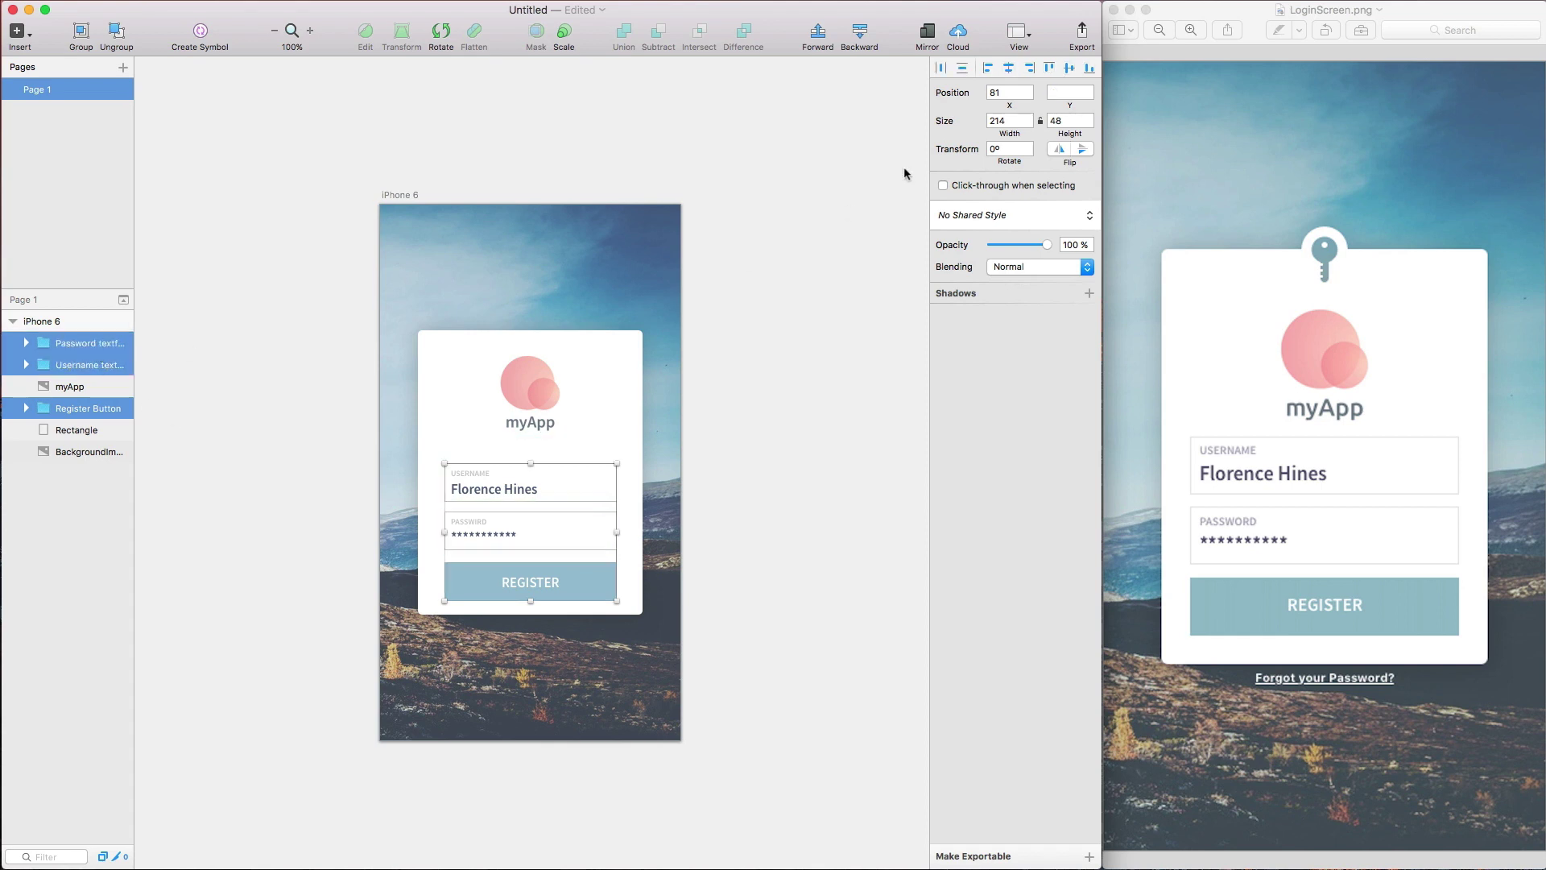
click(962, 69)
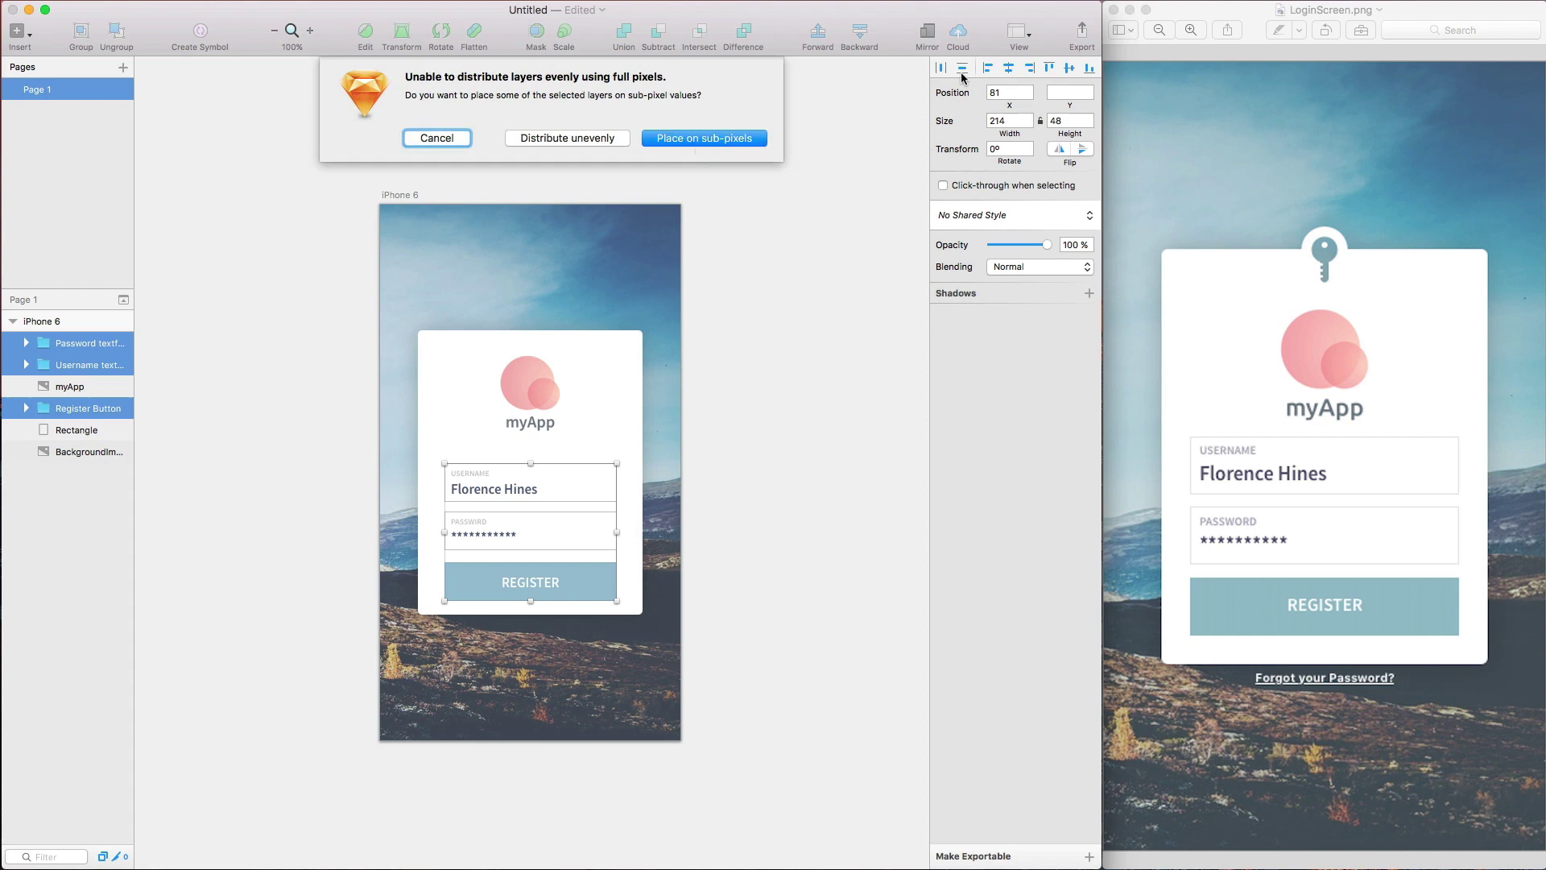
click(723, 138)
key(Escape)
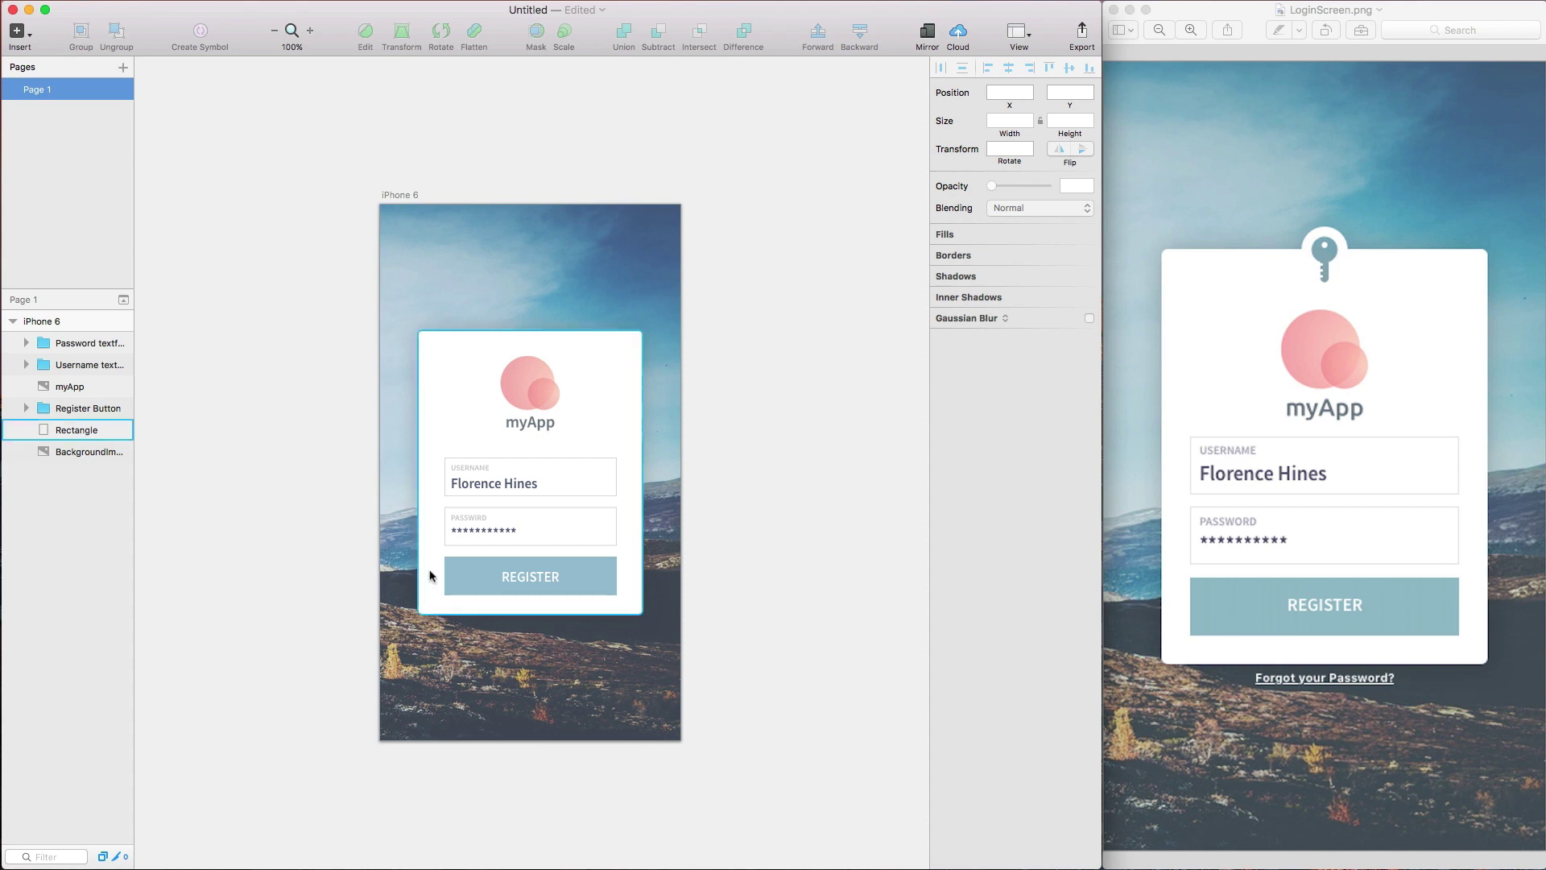
- Add a 'Forgot your password?' text layer below the card
click(539, 679)
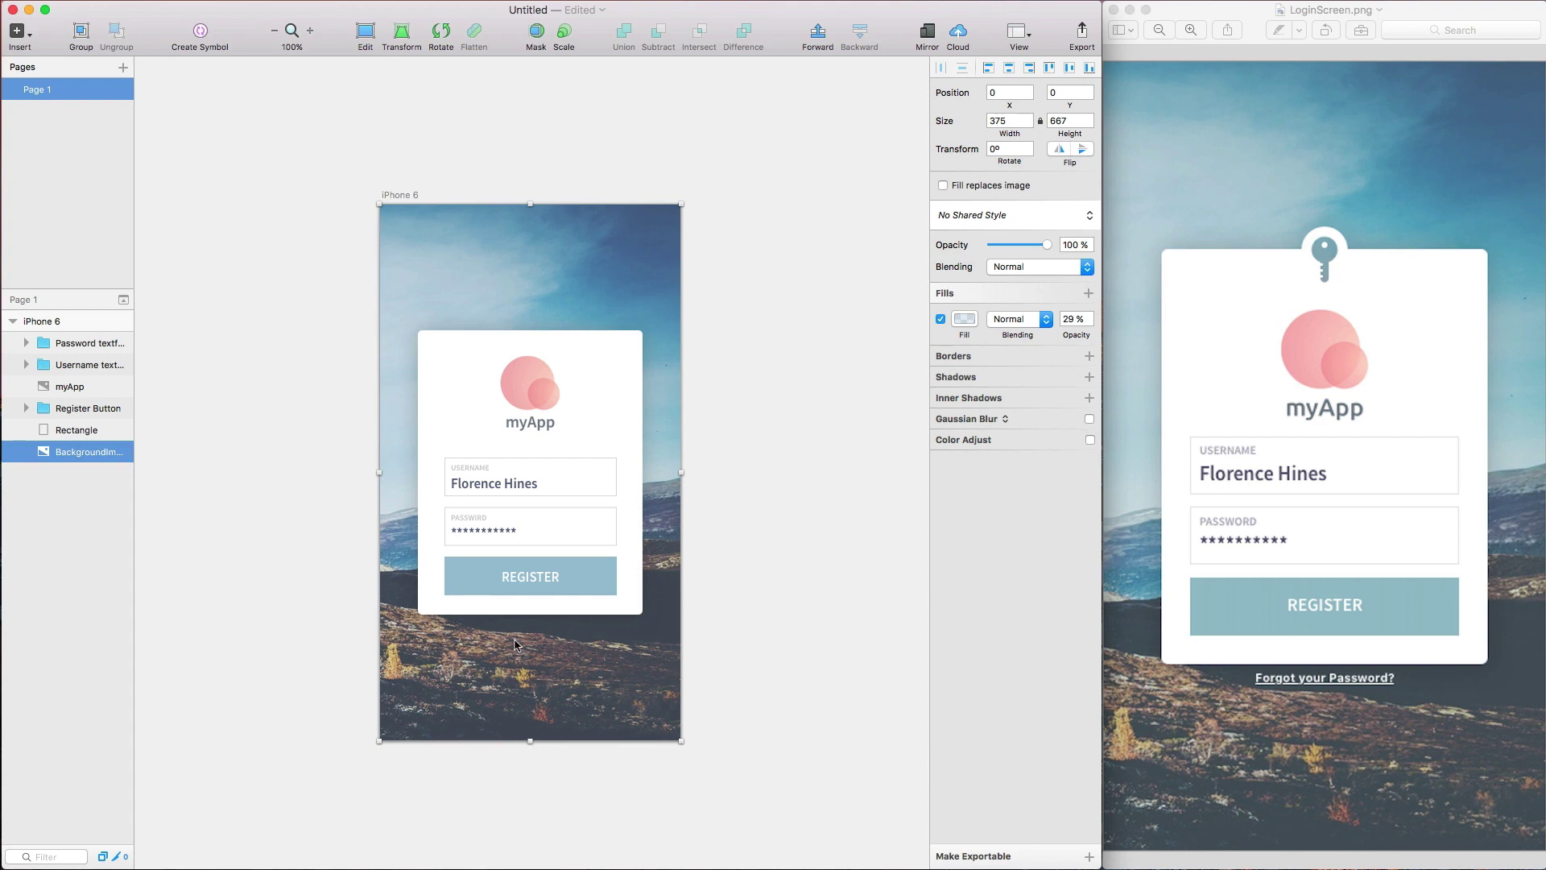
key(t)
click(496, 624)
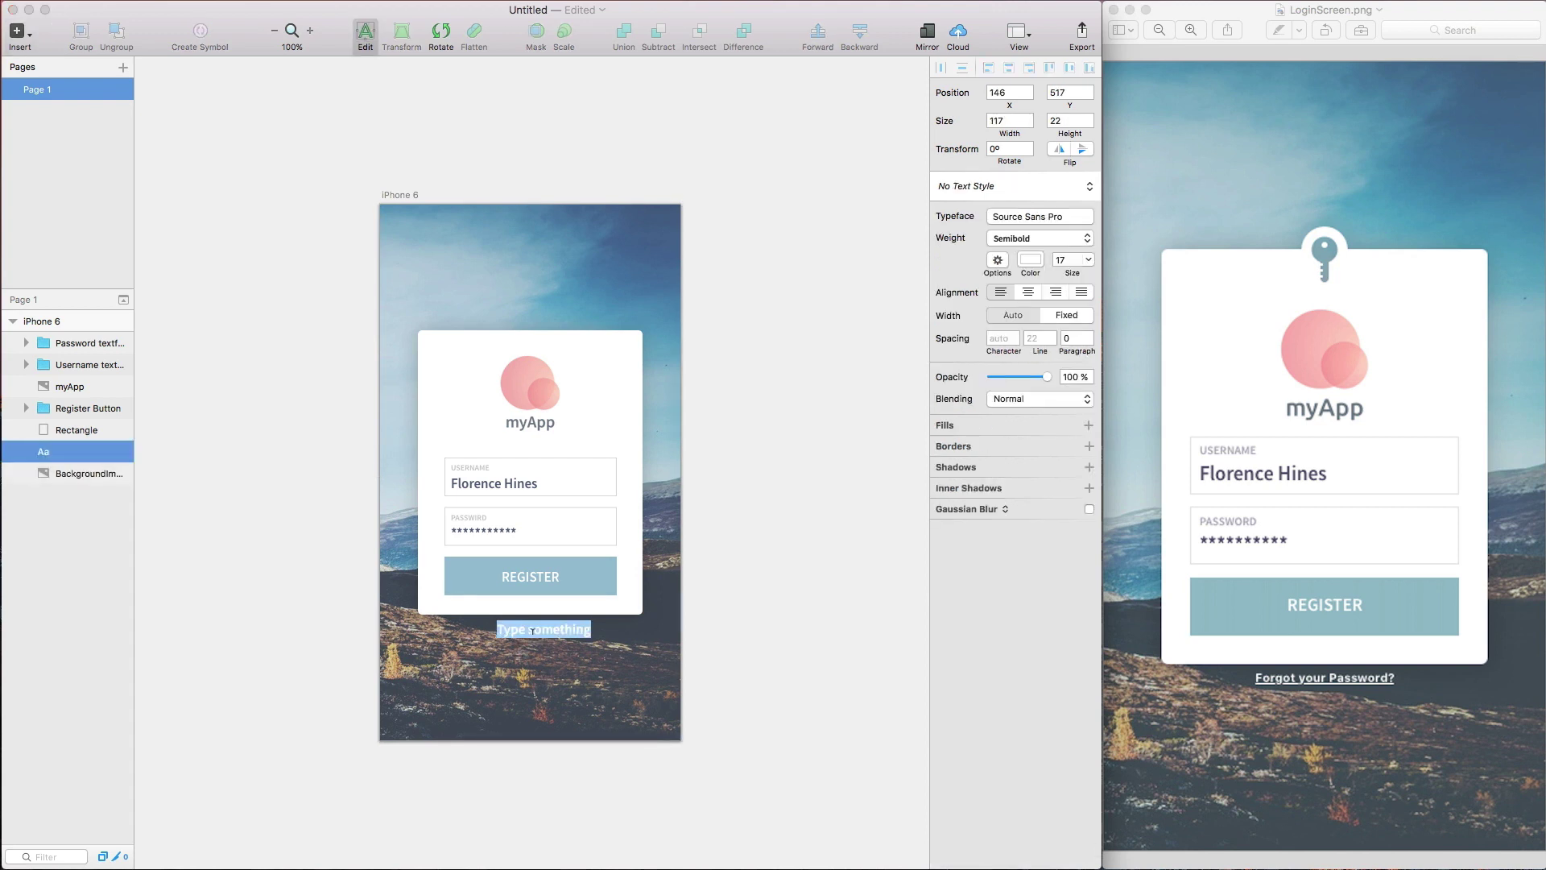
text(Forgot you)
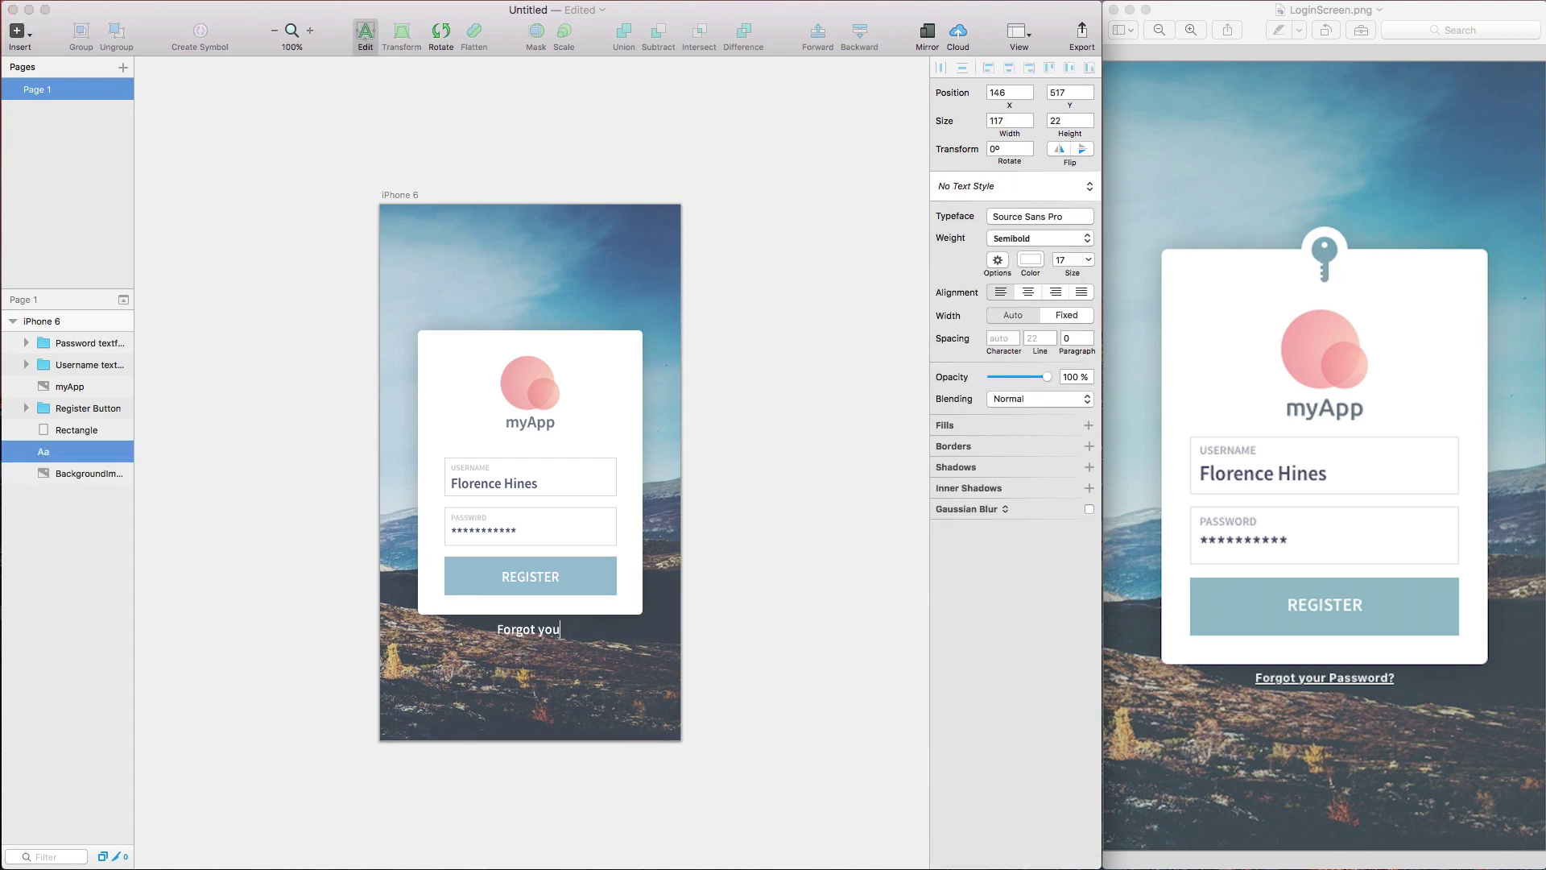
text(r password?)
key(super+a)
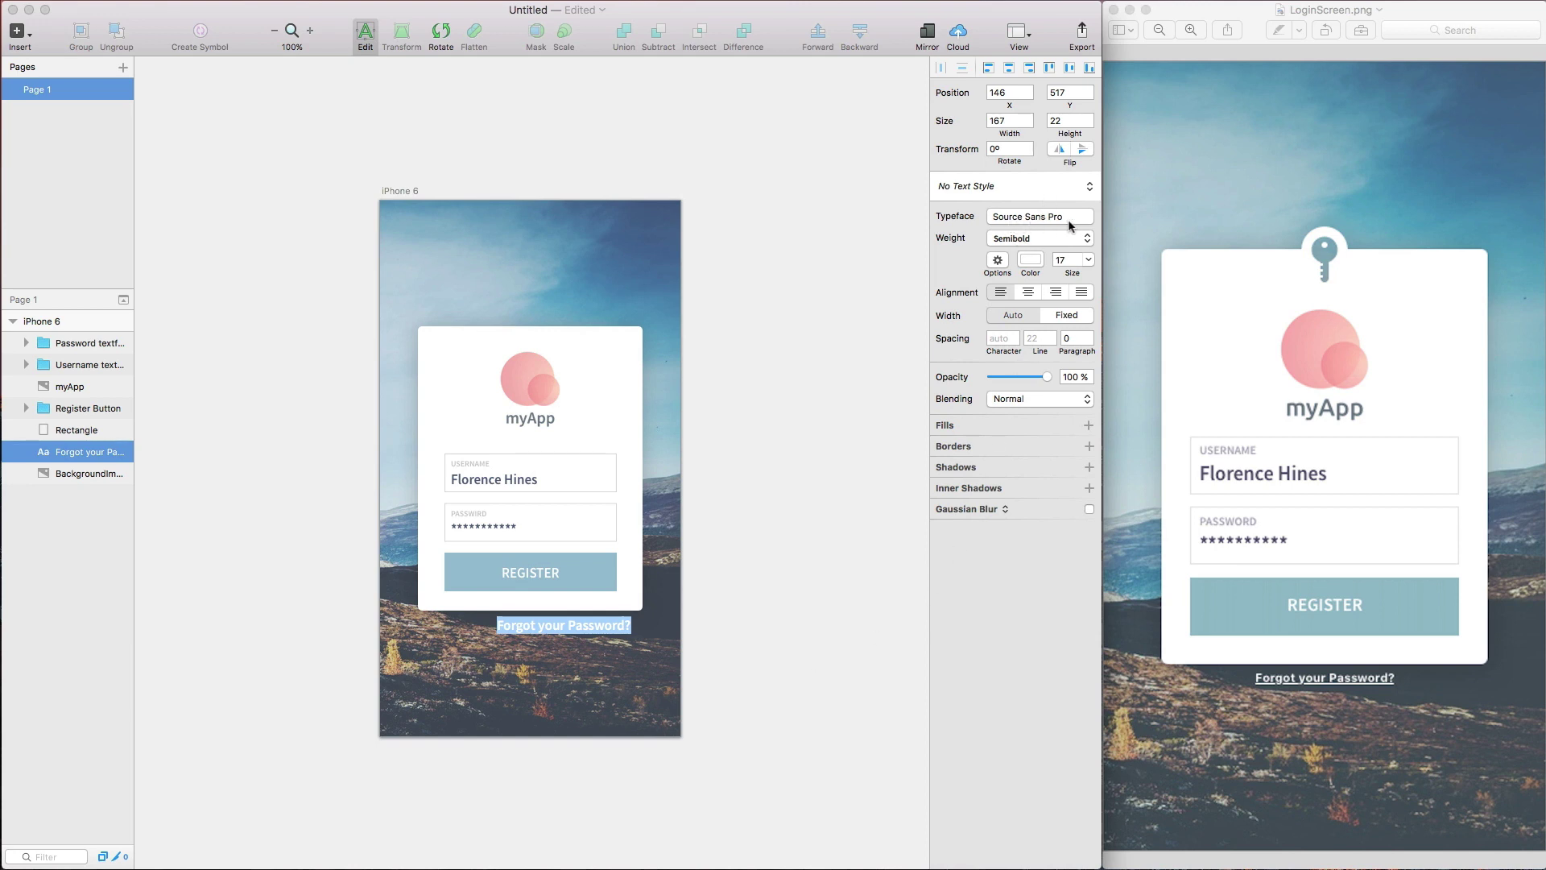
- Make the link text Bold, size 14, and underlined
click(1062, 239)
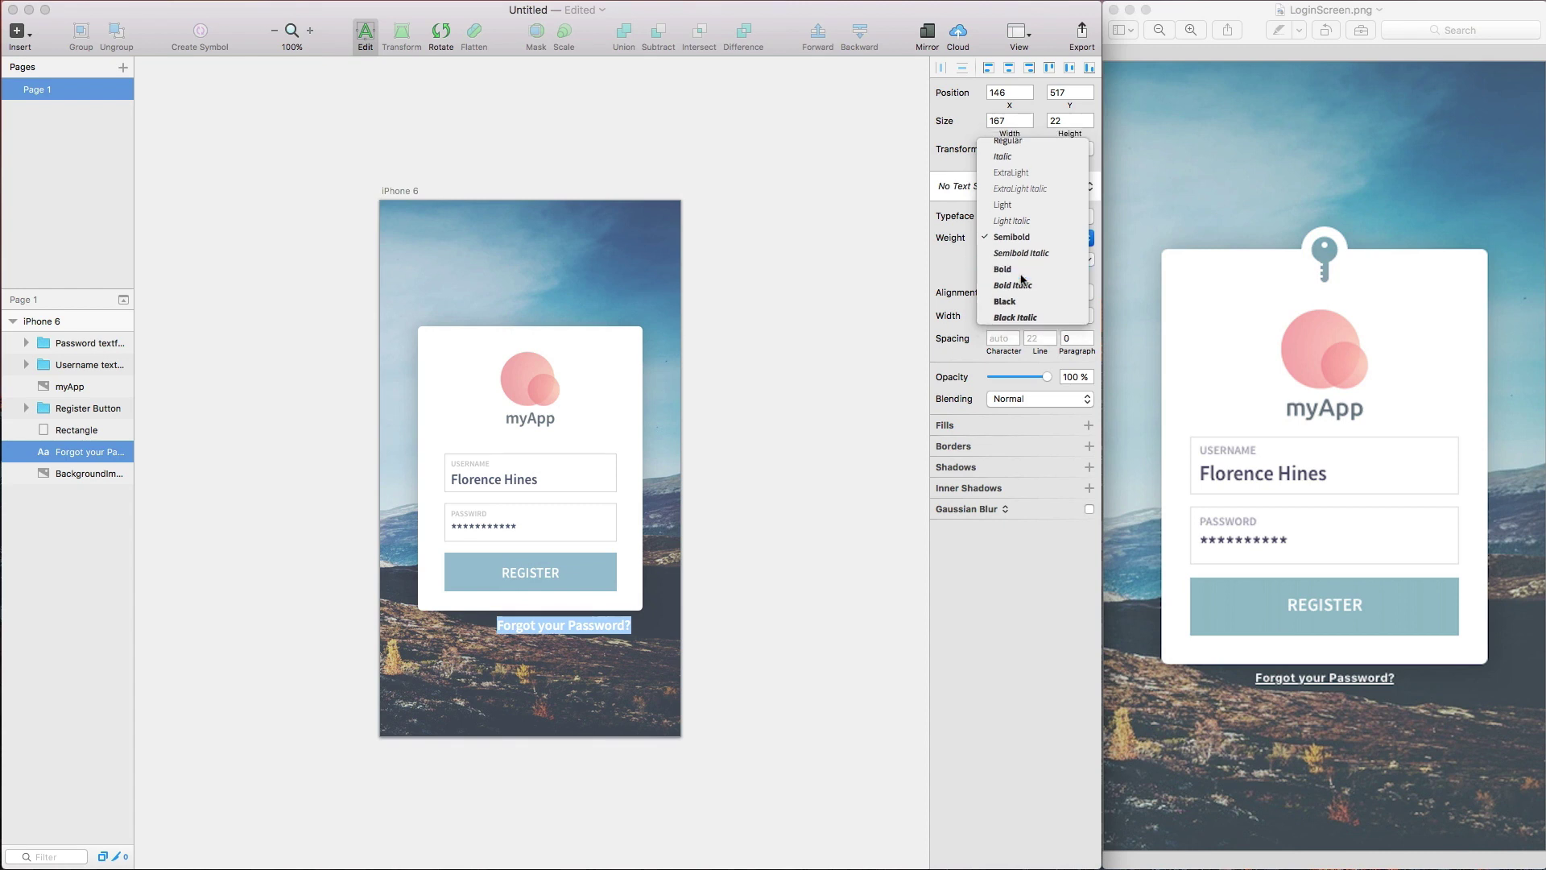
click(1020, 273)
click(1068, 259)
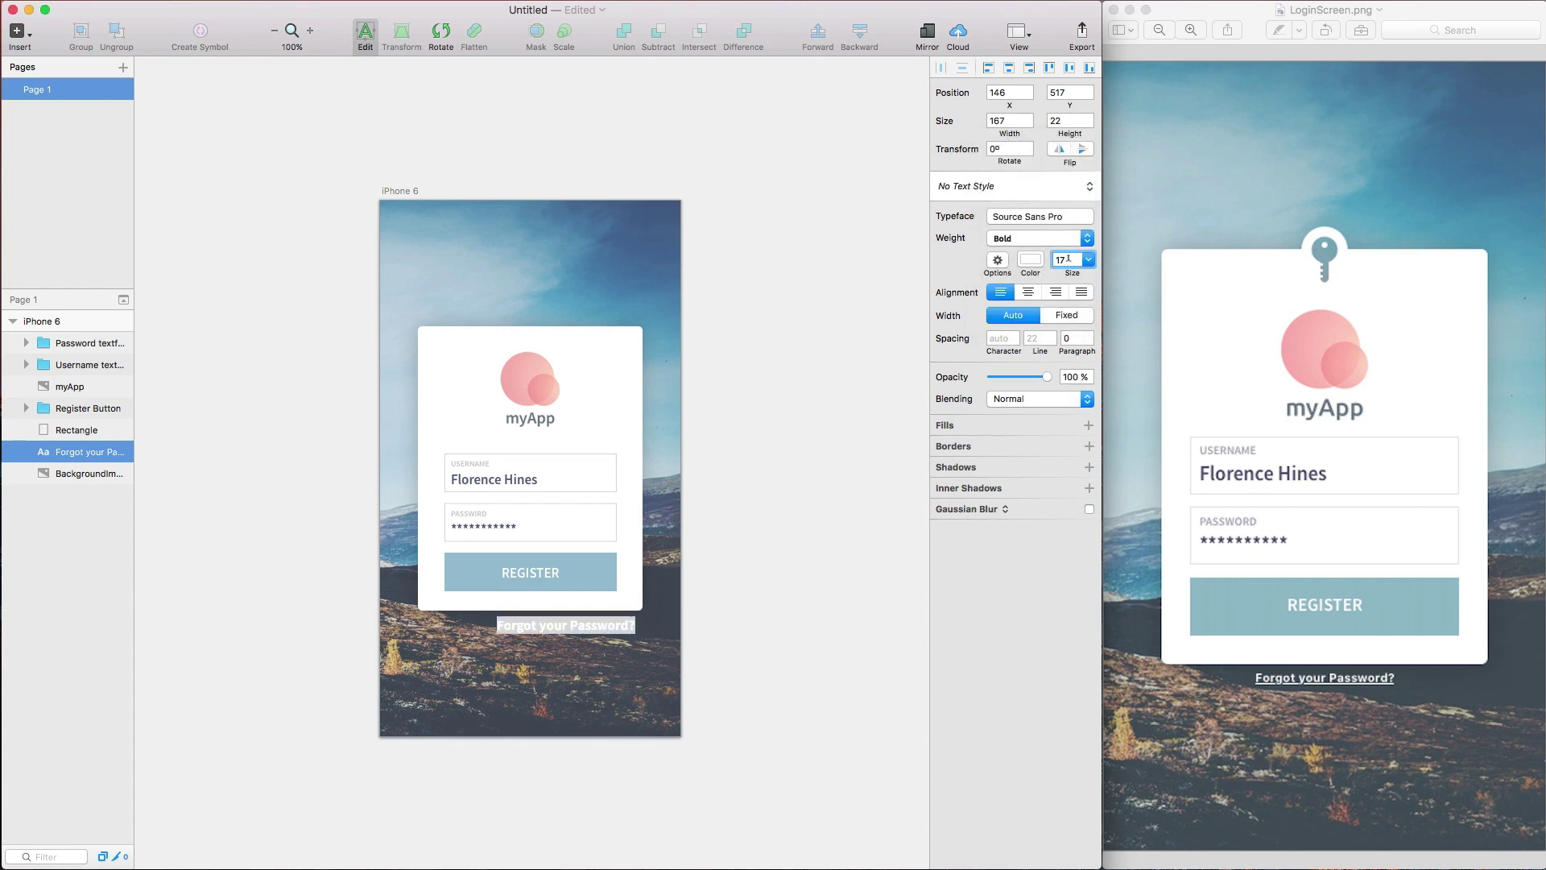
text(14)
key(Return)
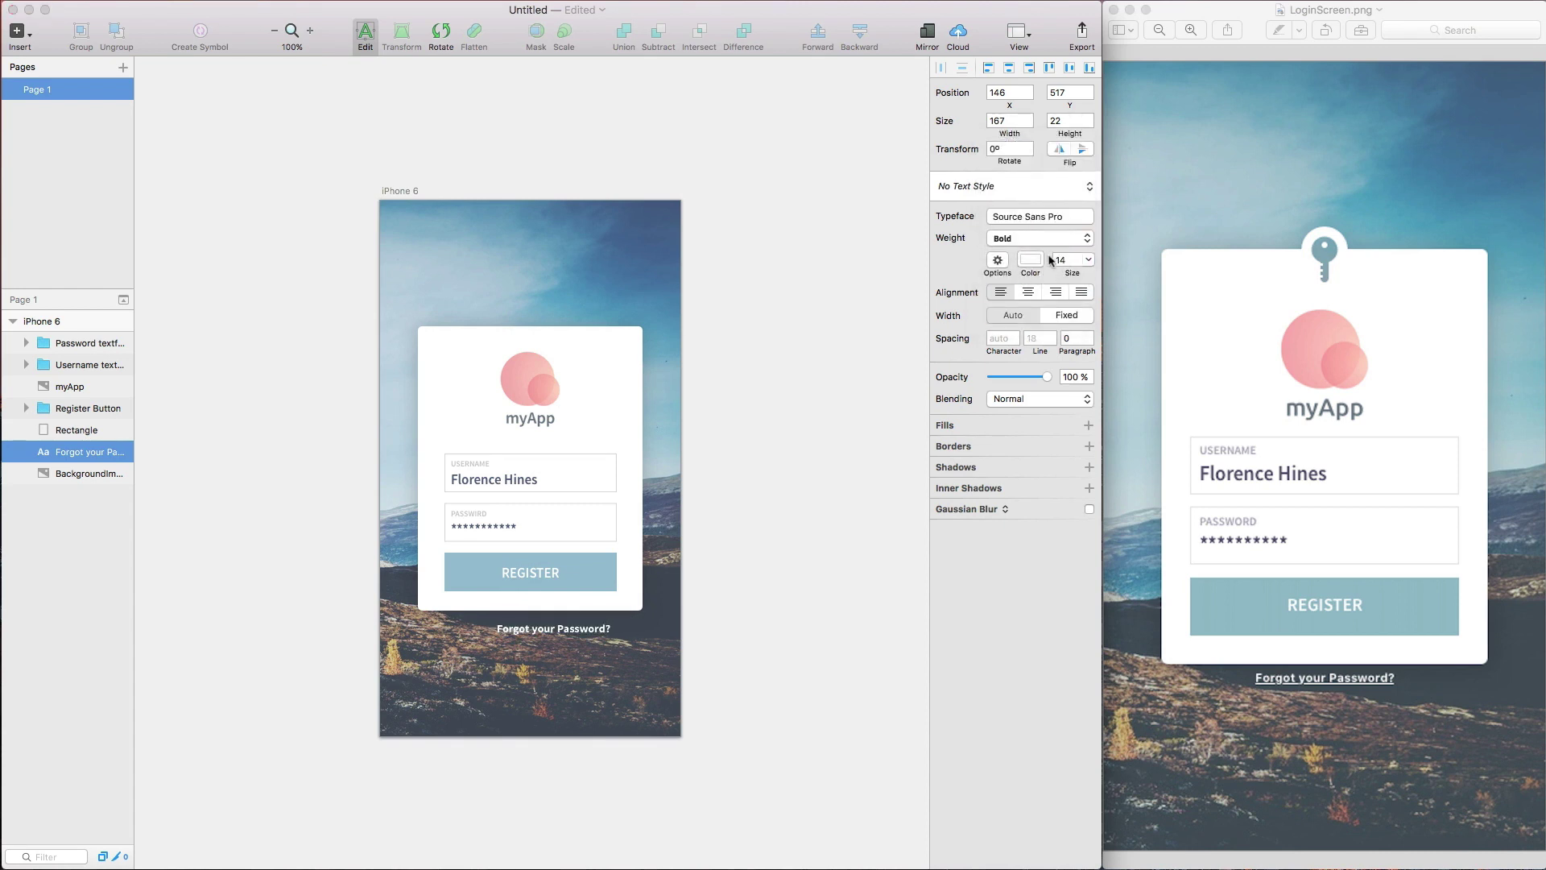
click(996, 262)
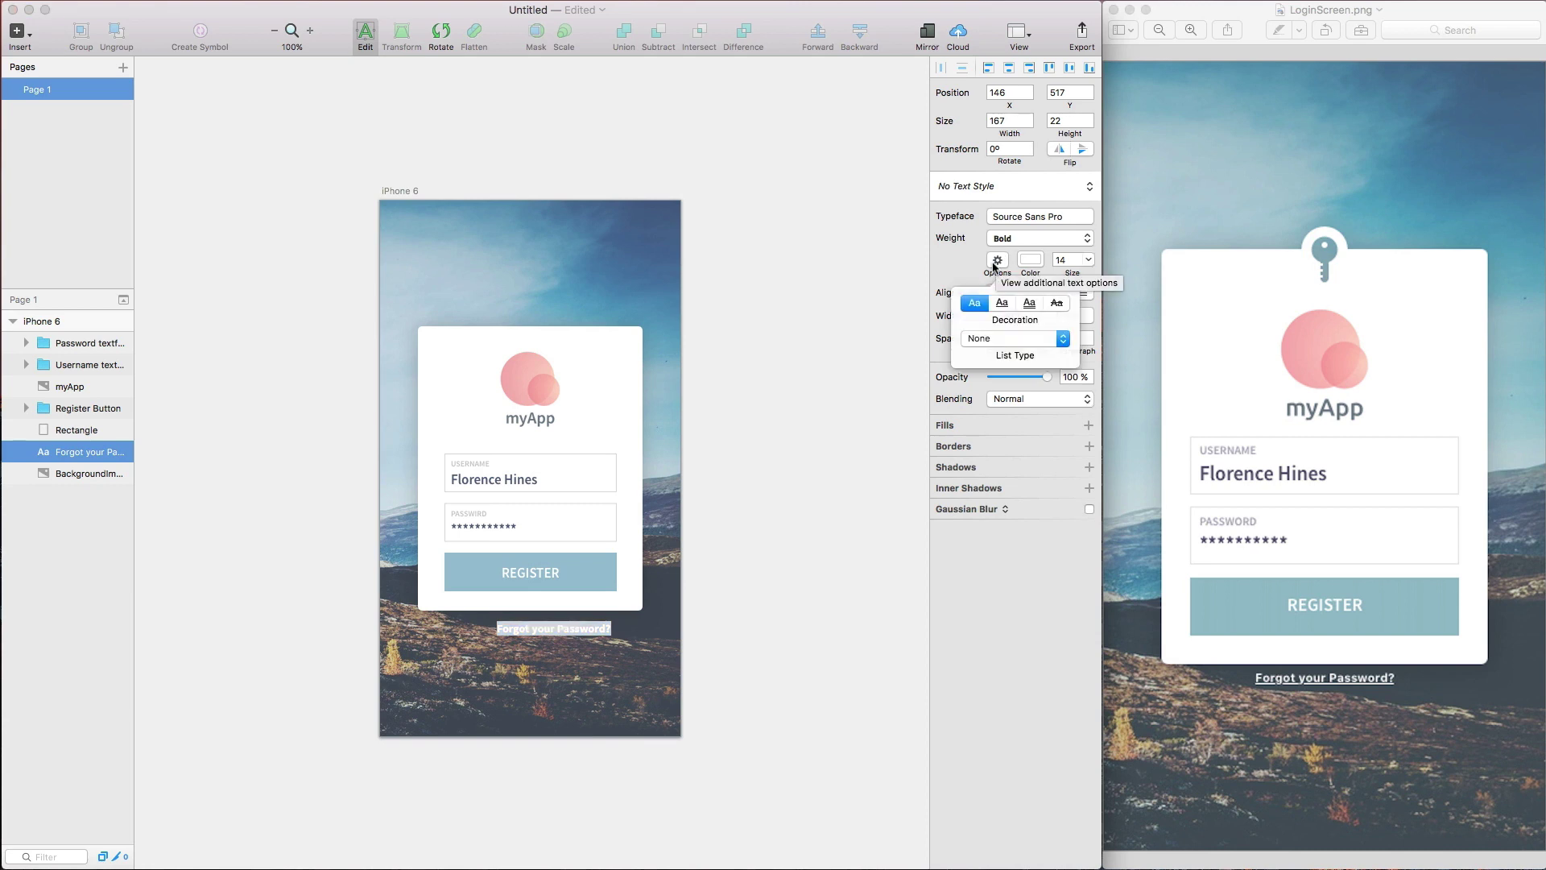
click(1003, 305)
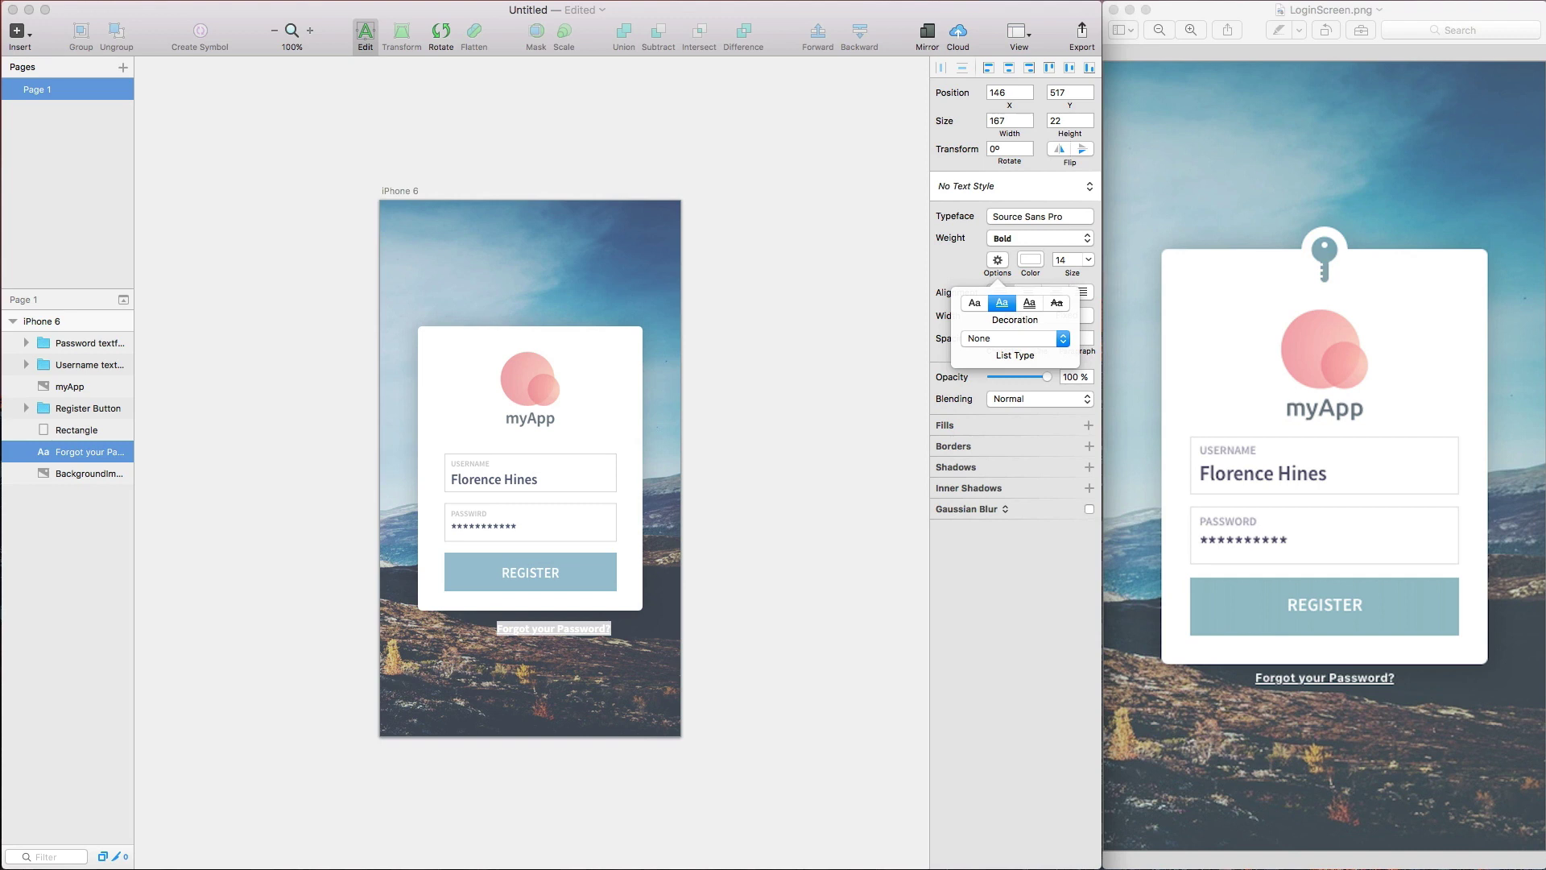
click(725, 618)
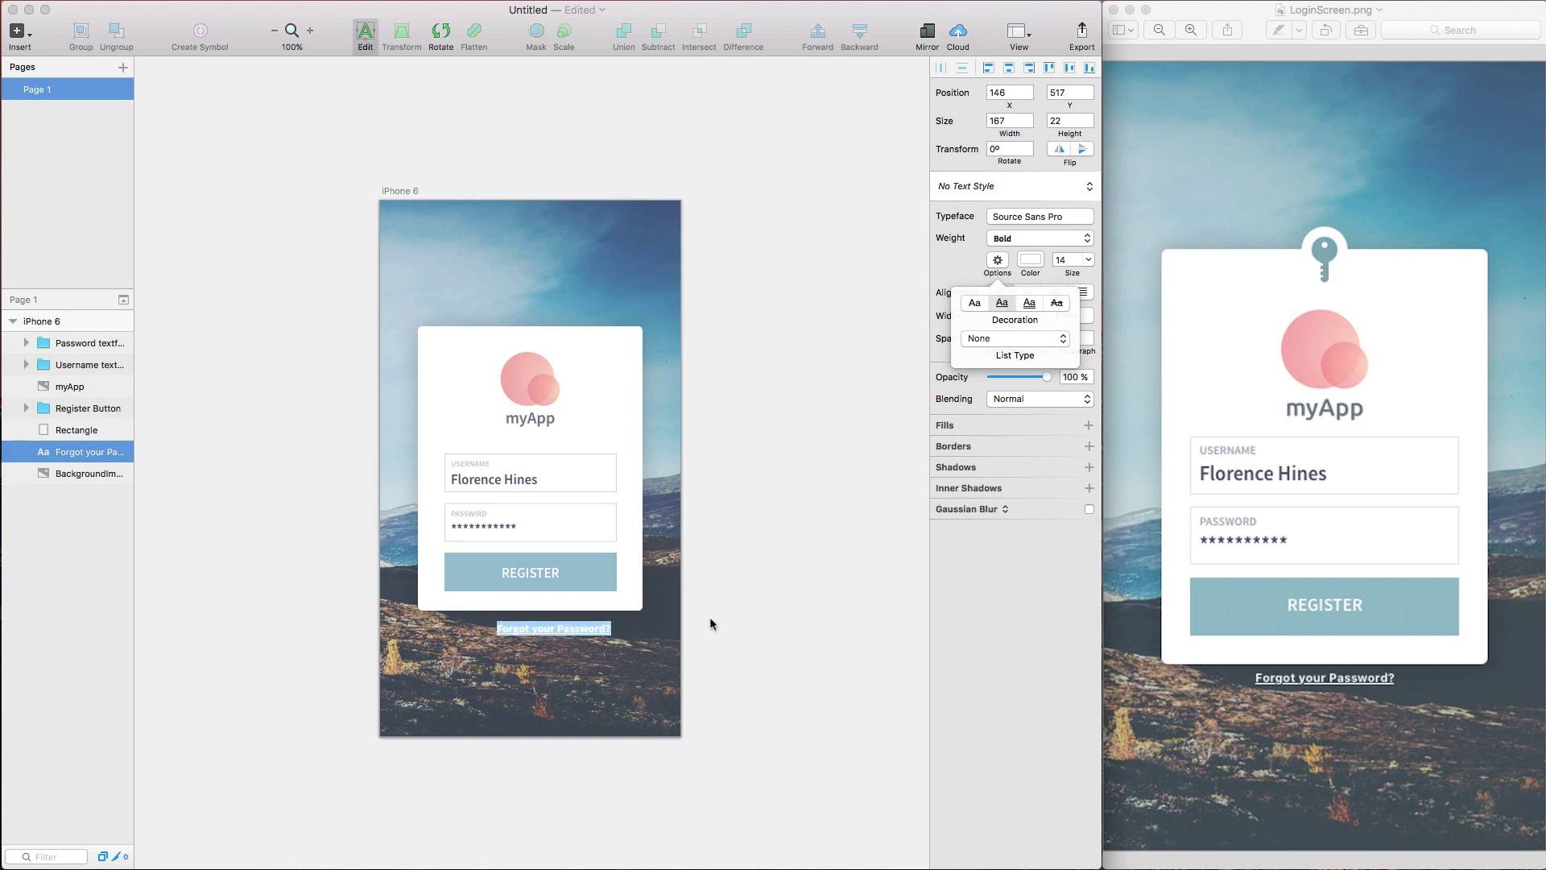
- Centre the link horizontally under the card and nudge it up slightly
click(591, 659)
drag(579, 636, 557, 634)
key(Up)
key(Up)
key(Up)
key(Up)
key(Up)
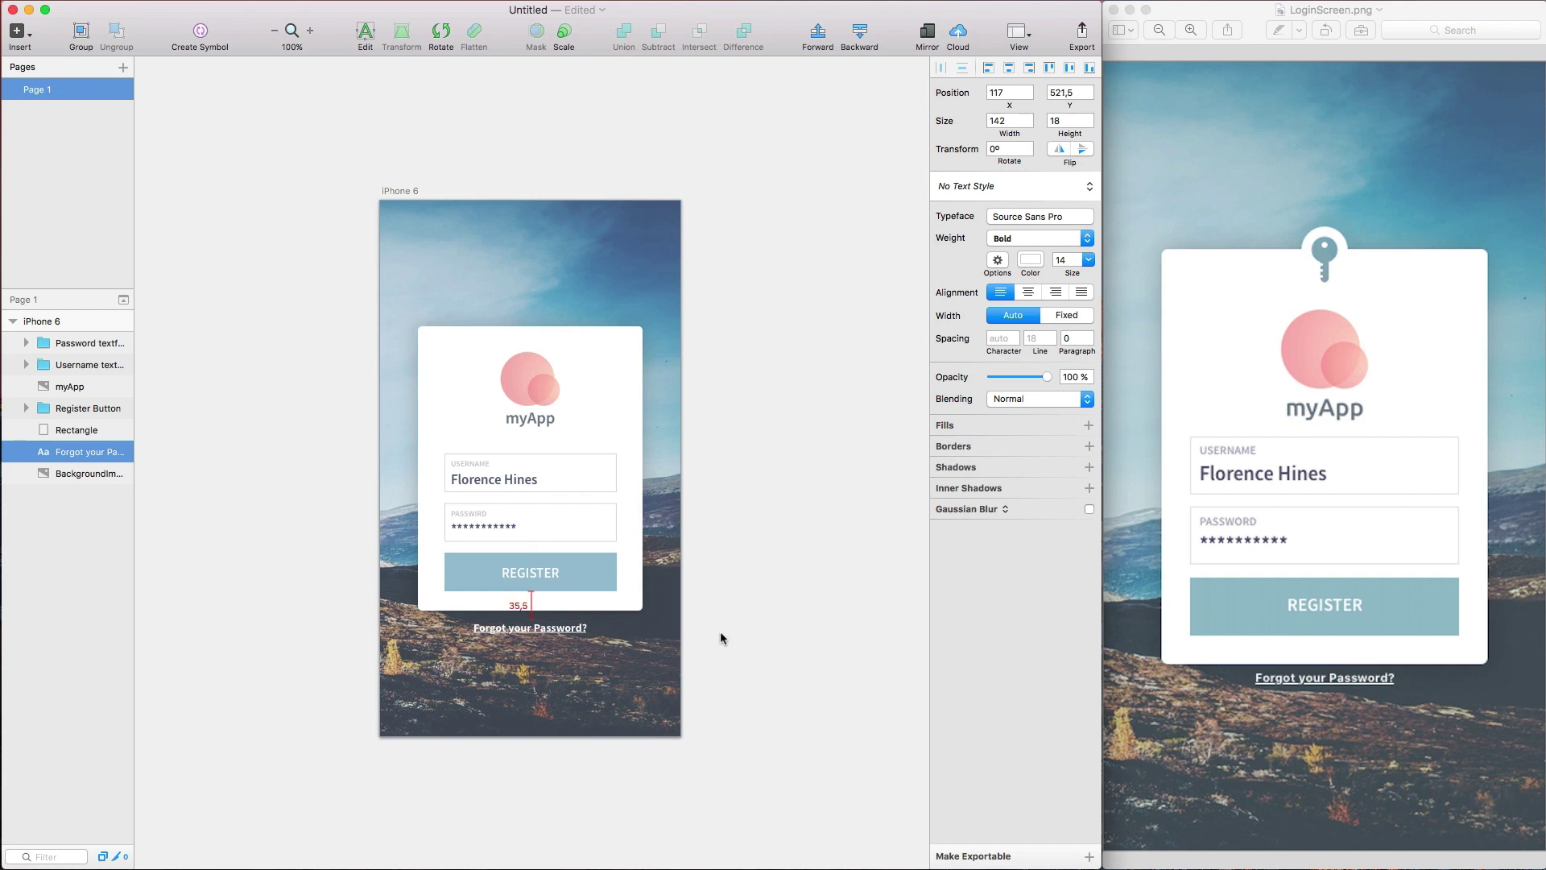
key(Up)
key(Up)
key(Up)
key(Up)
key(Up)
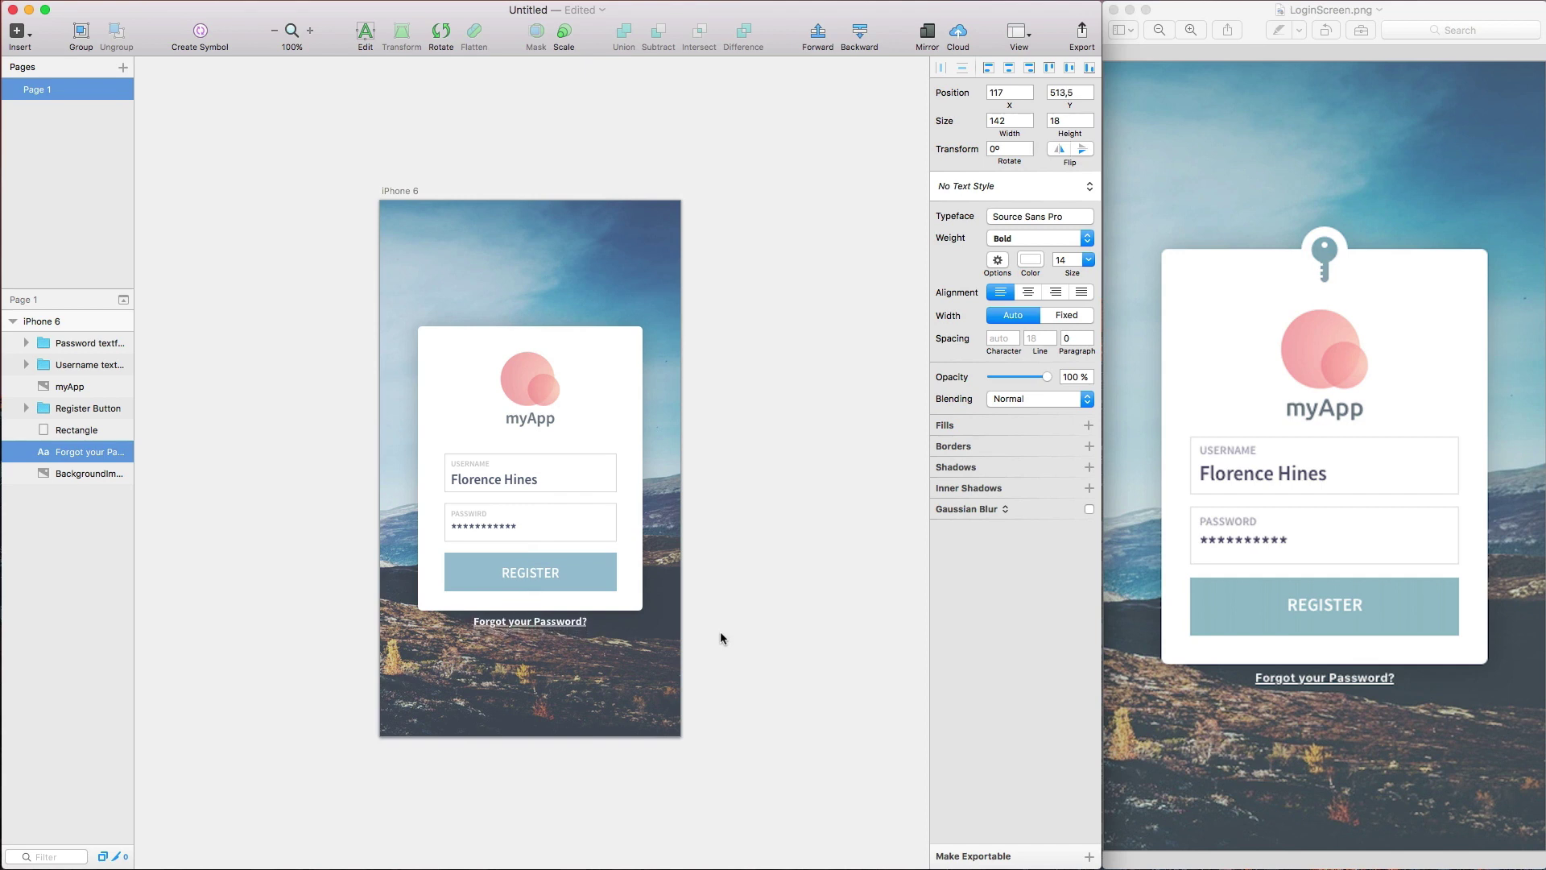
- Draw a small circle on the card's top edge and union it with the card
click(761, 640)
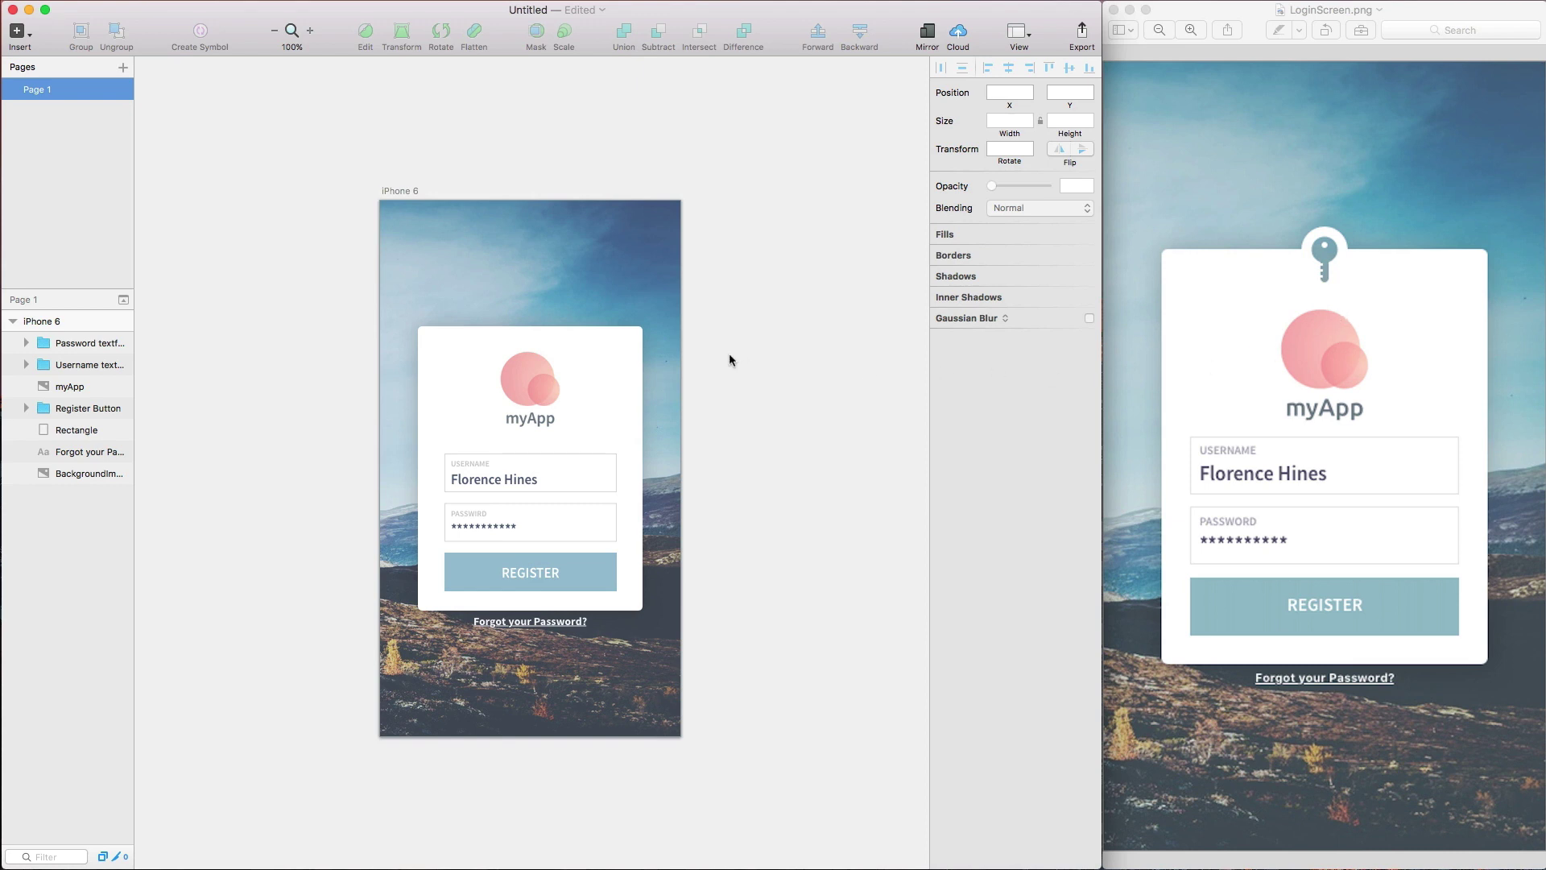
key(r)
drag(495, 302, 524, 323)
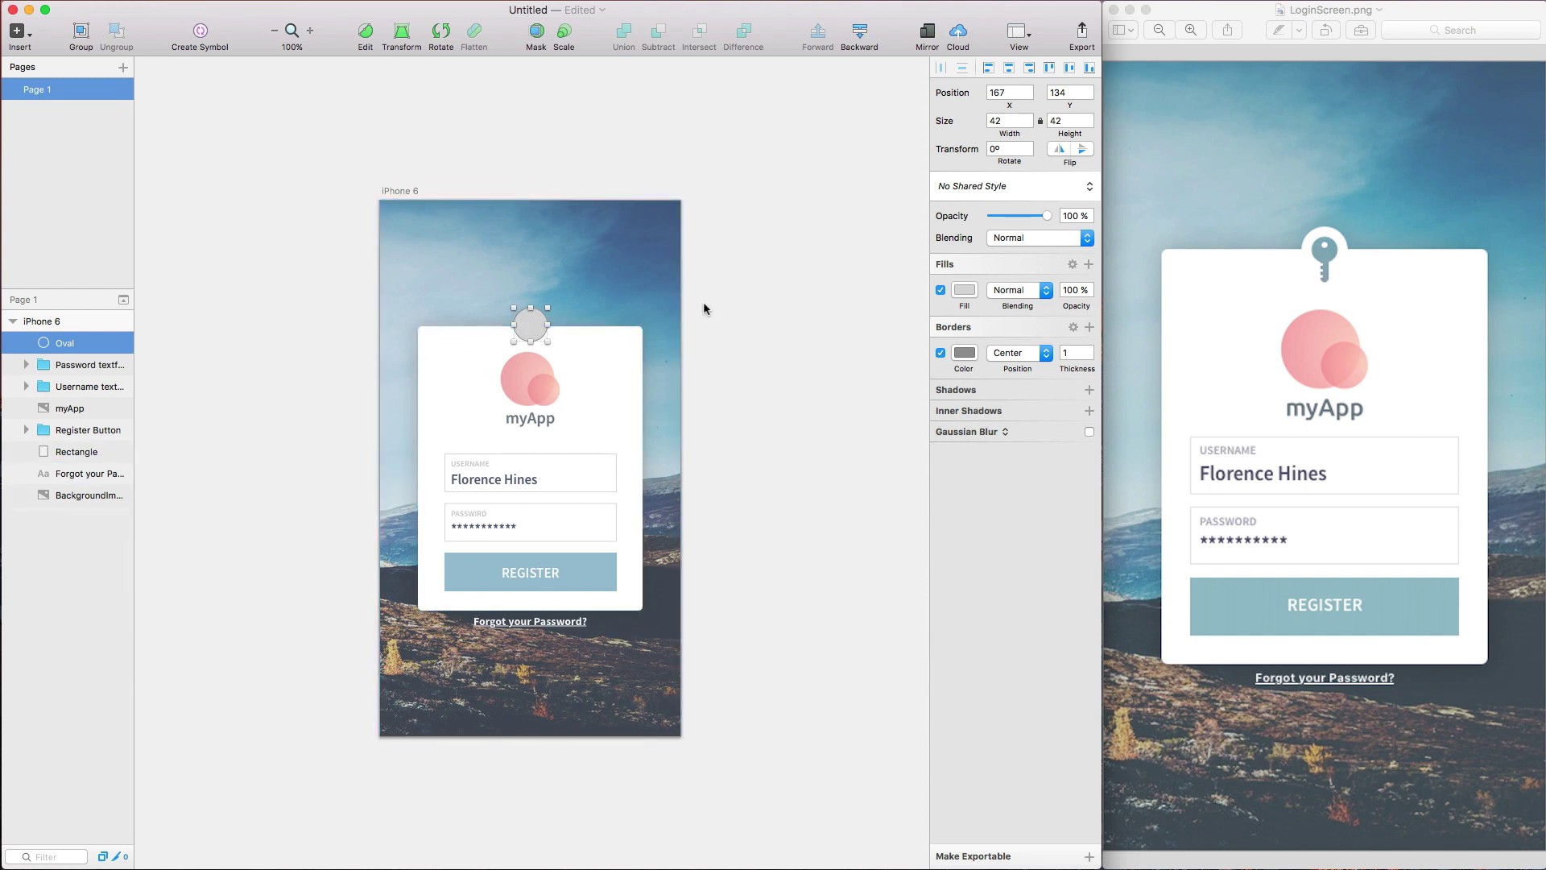
shift+click(629, 360)
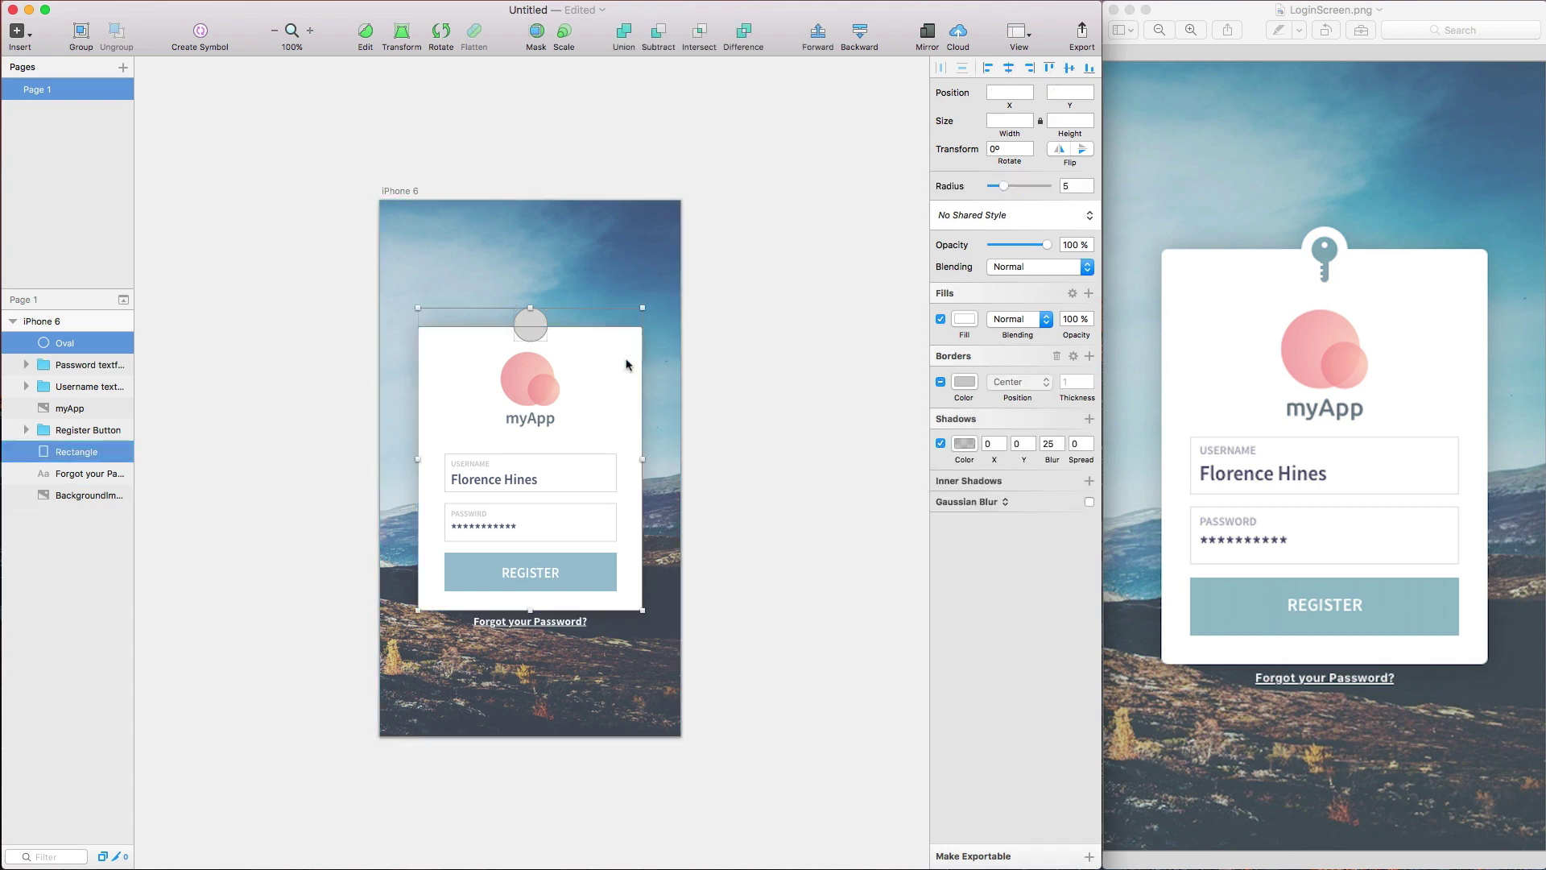
click(624, 33)
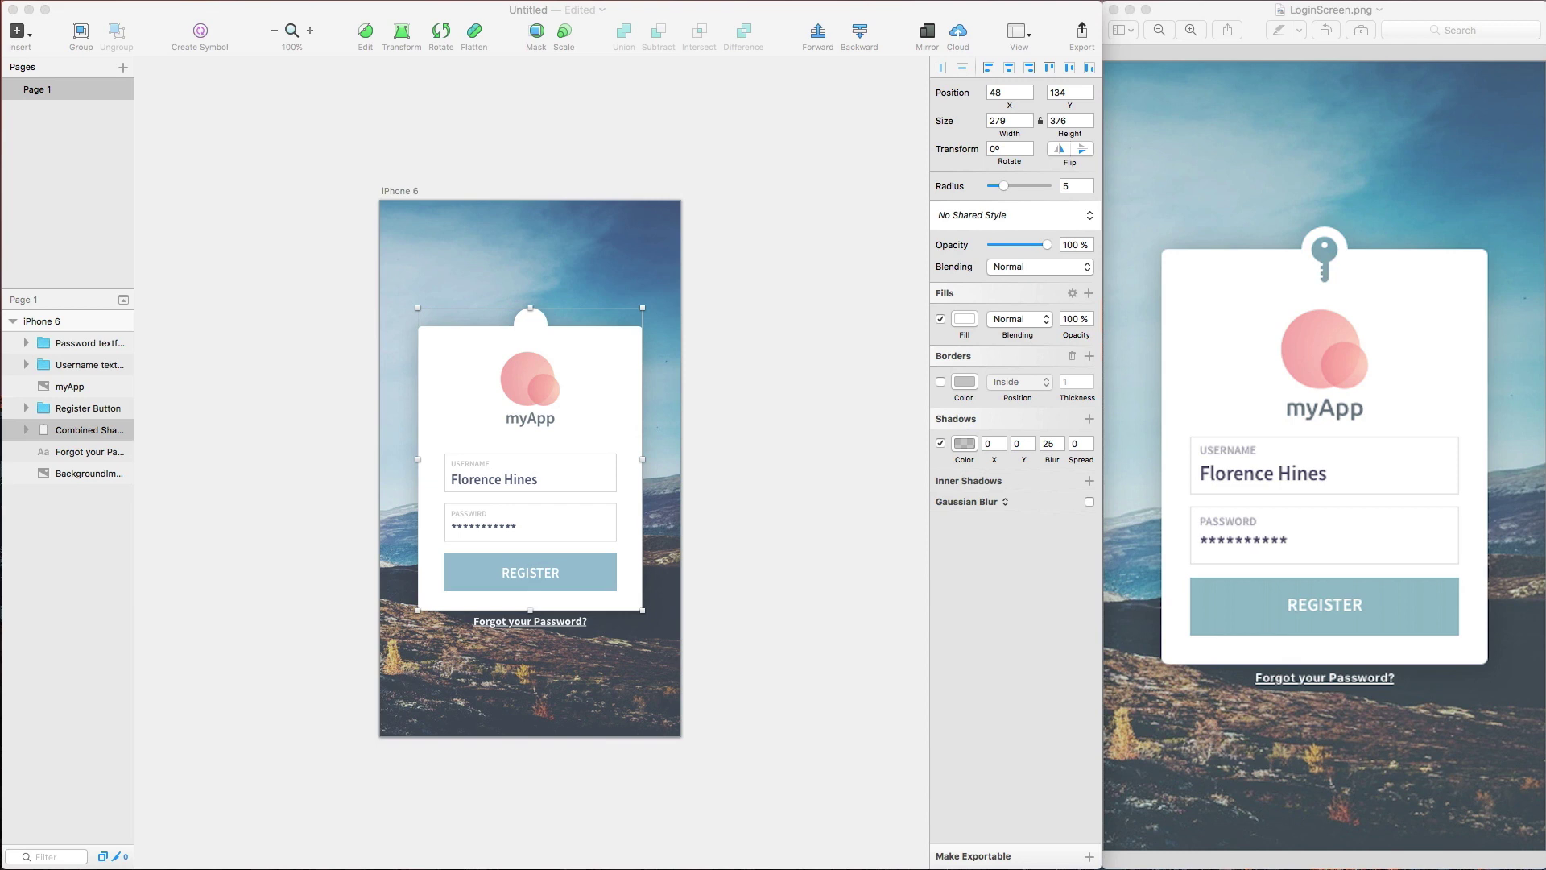
- Drop key.png into the card's round tab, nudge it into place, and select the myApp logo
drag(1543, 81, 531, 348)
key(Up)
key(Up)
key(Up)
key(Up)
key(Up)
key(Up)
key(Up)
key(Up)
key(Up)
key(Up)
key(Up)
key(Up)
key(Up)
key(Up)
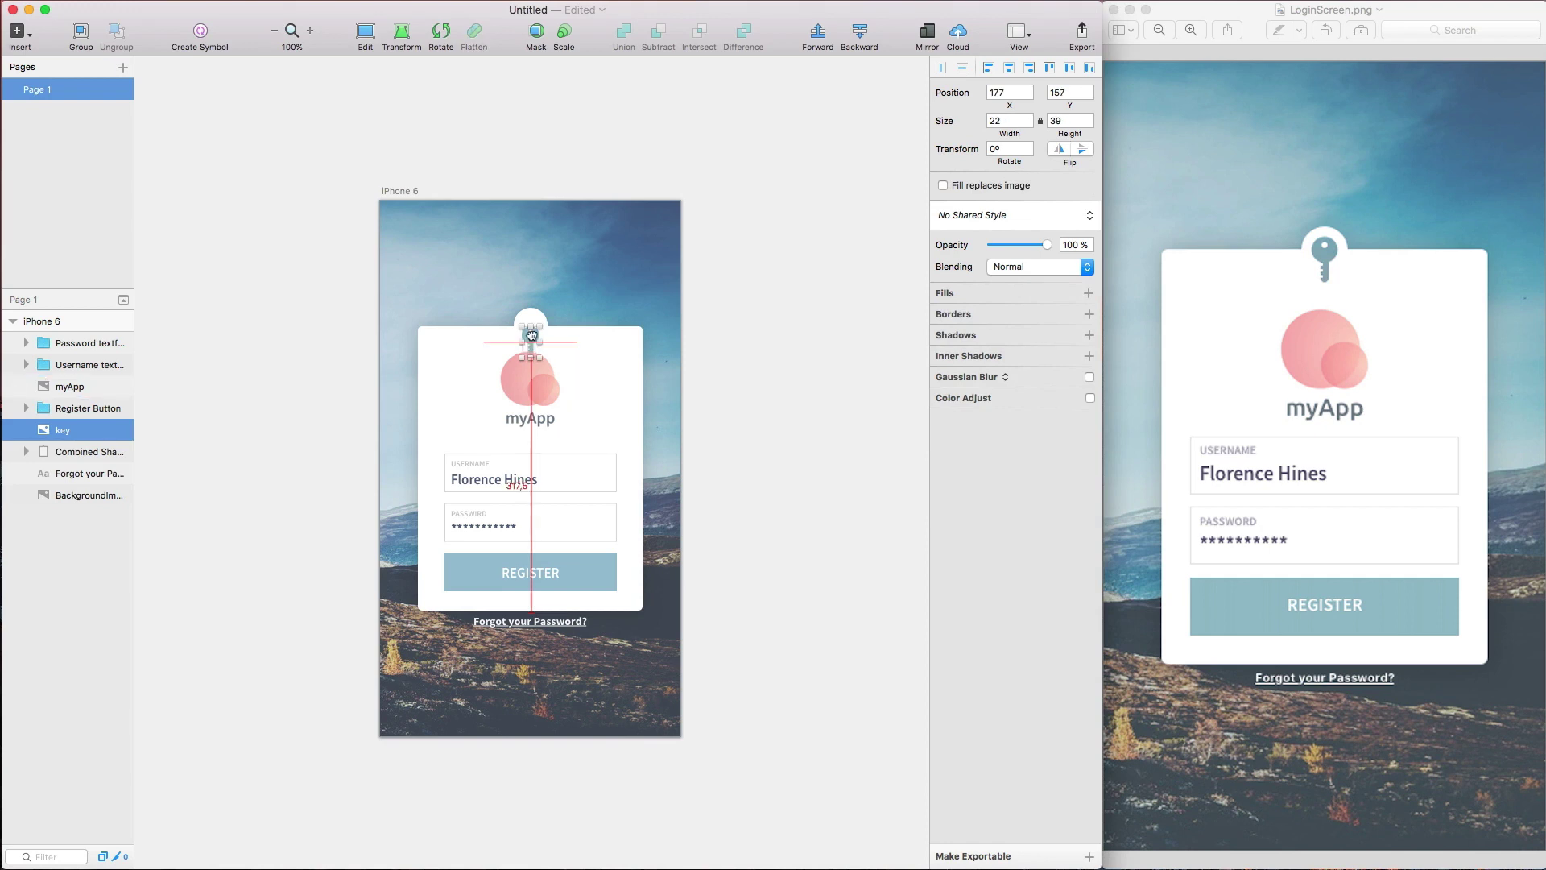
key(Down)
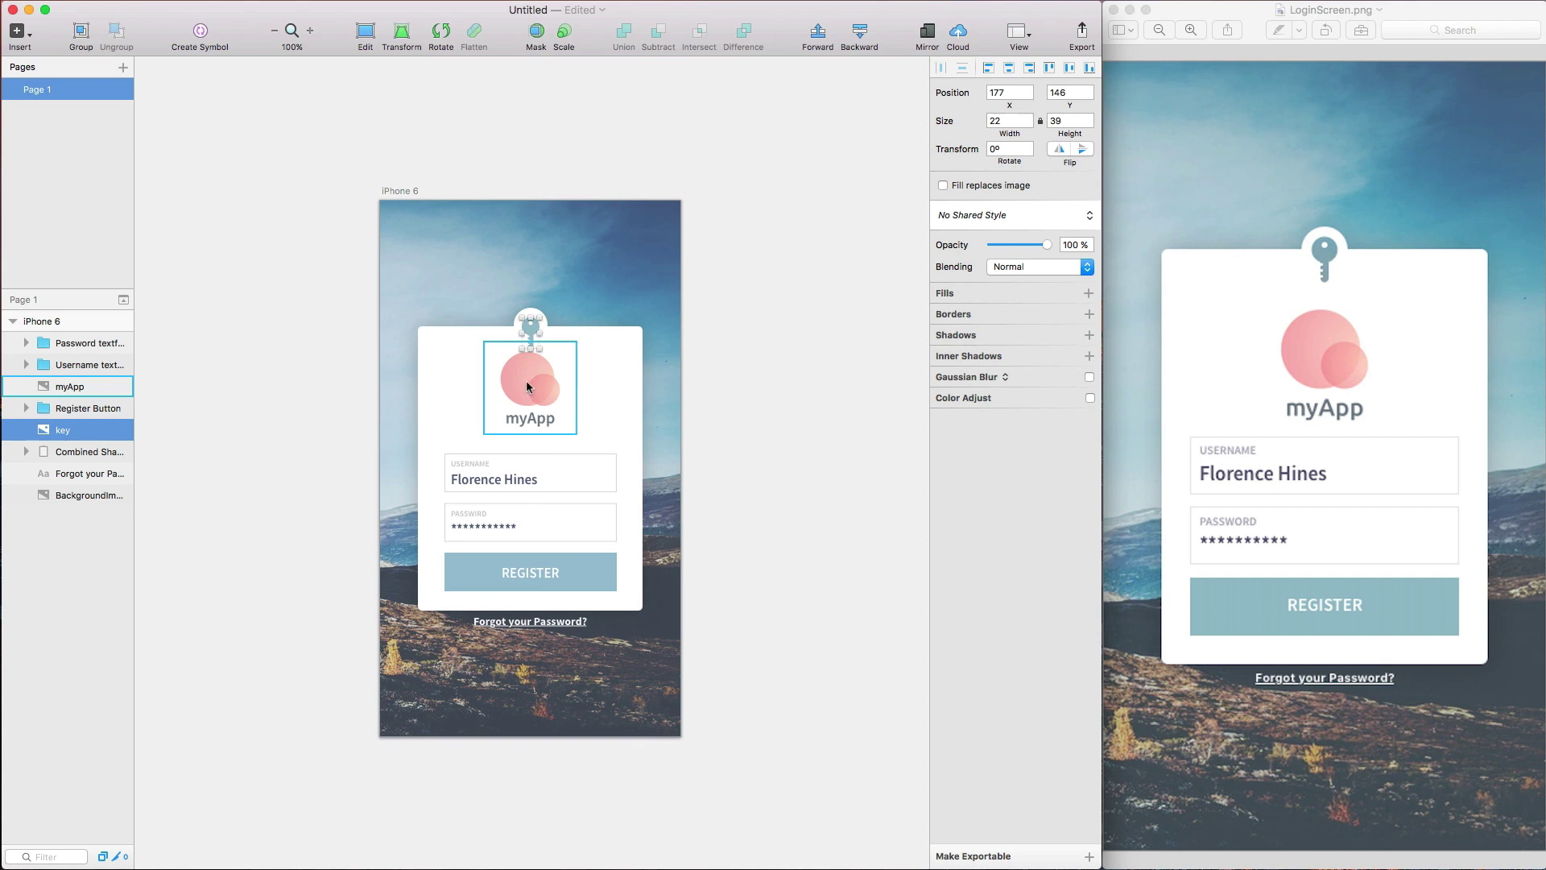
click(537, 400)
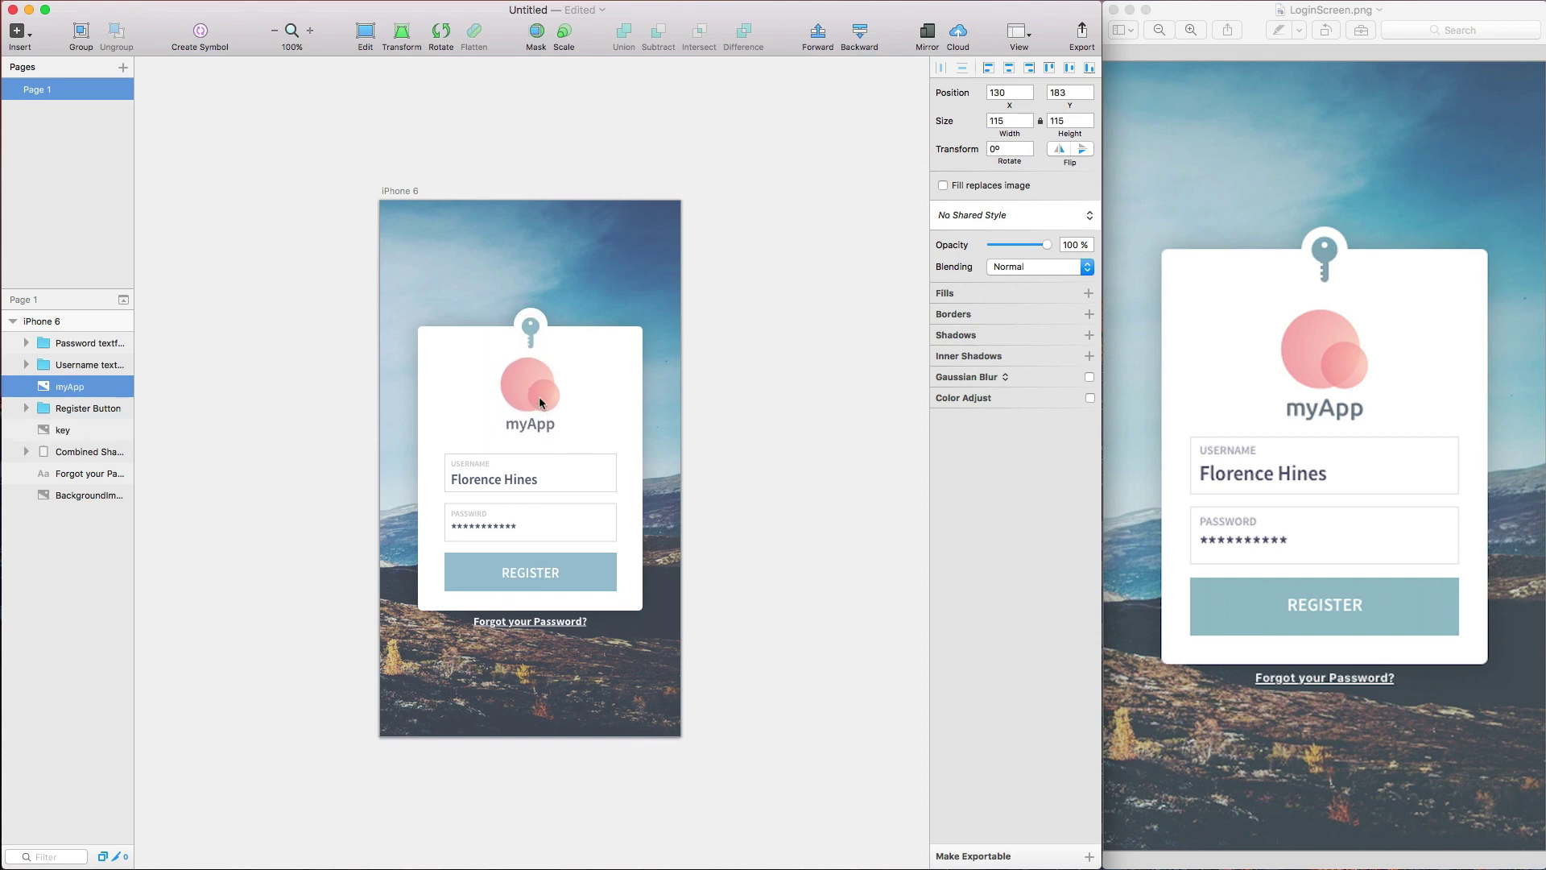